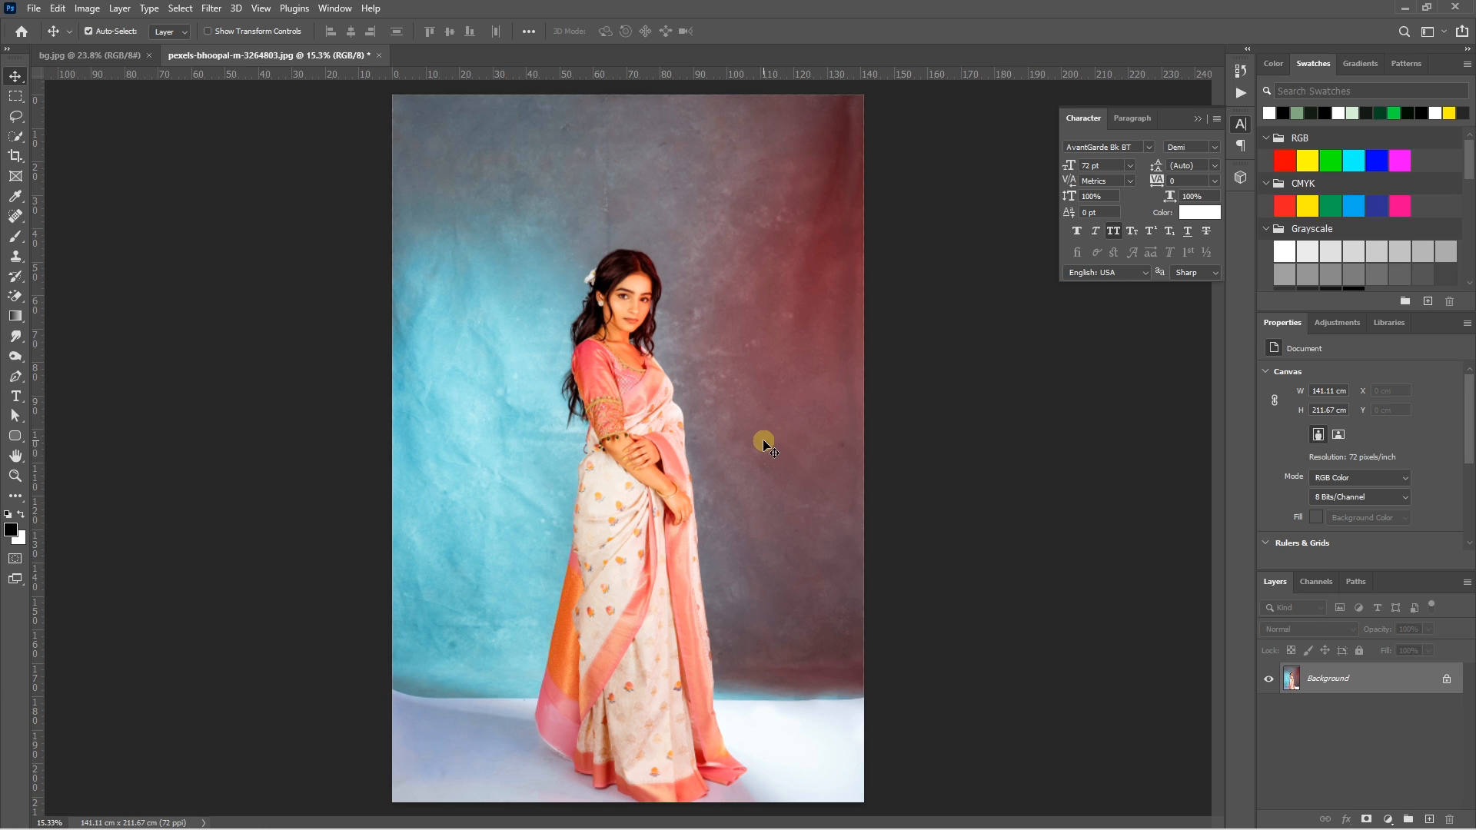
Step: Select the woman with Select Subject and refine the selection edge beside her elbow using the Quick Selection tool
click(180, 7)
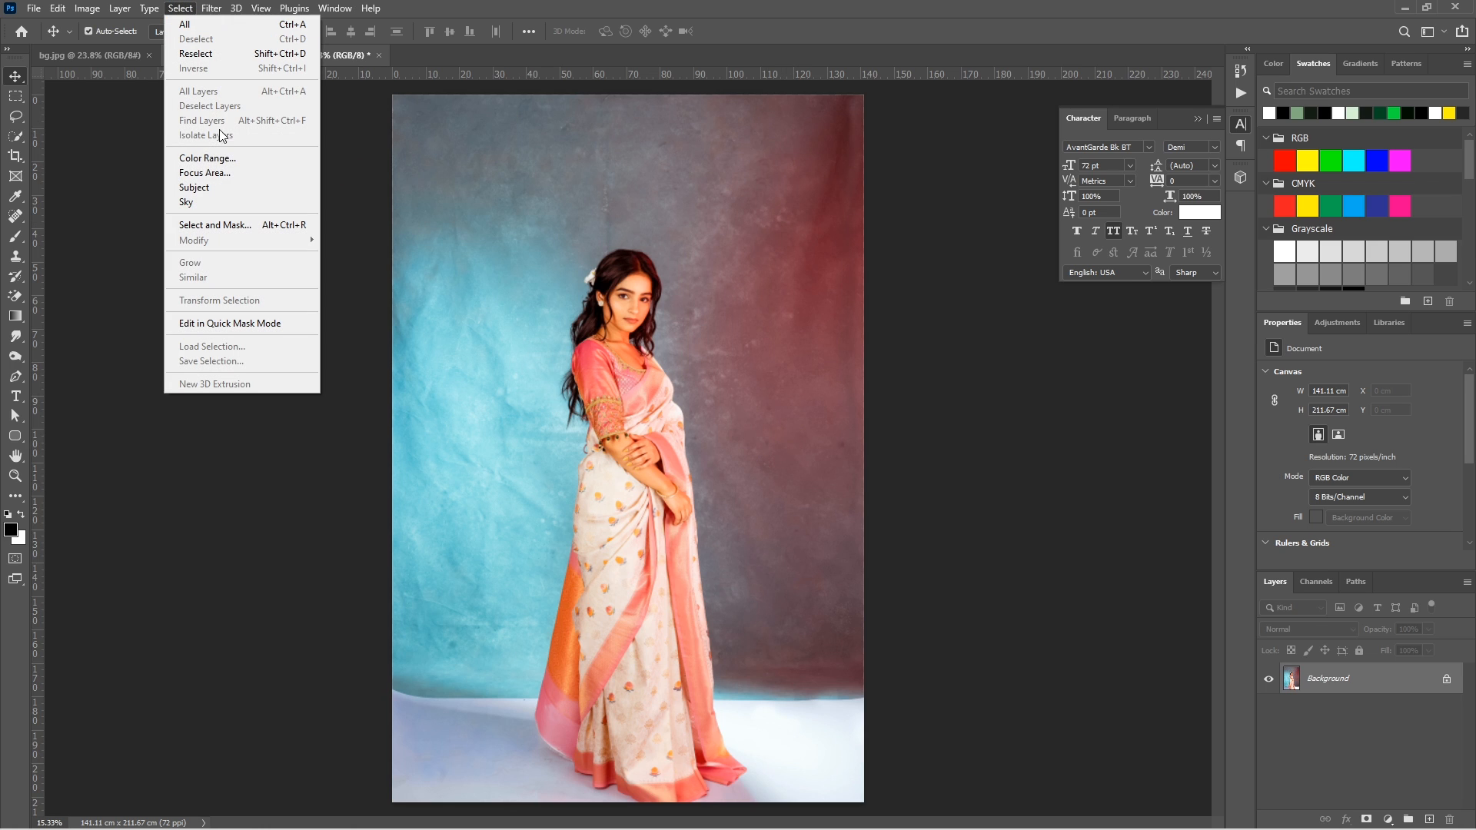
click(201, 188)
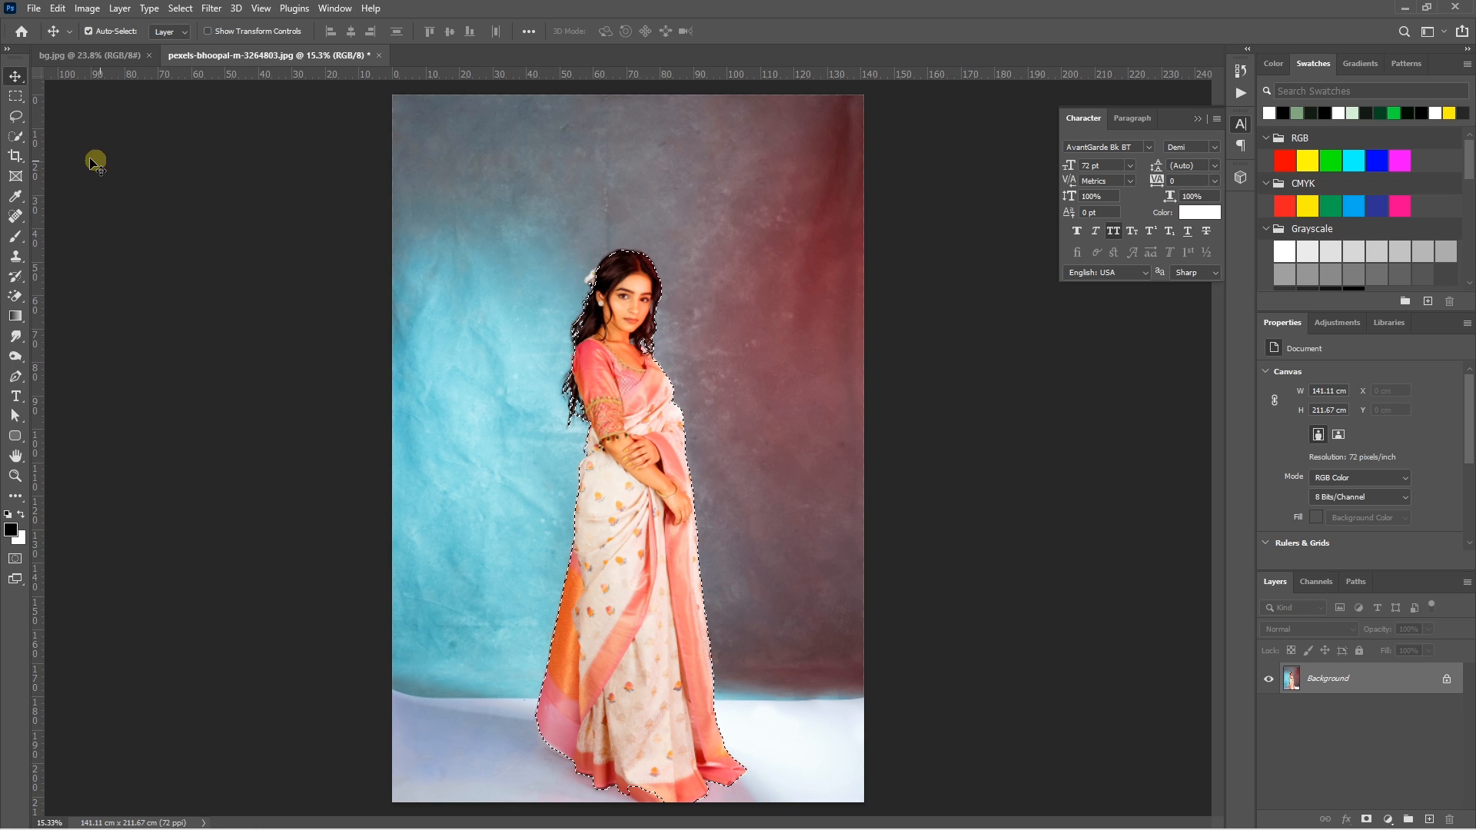
click(12, 139)
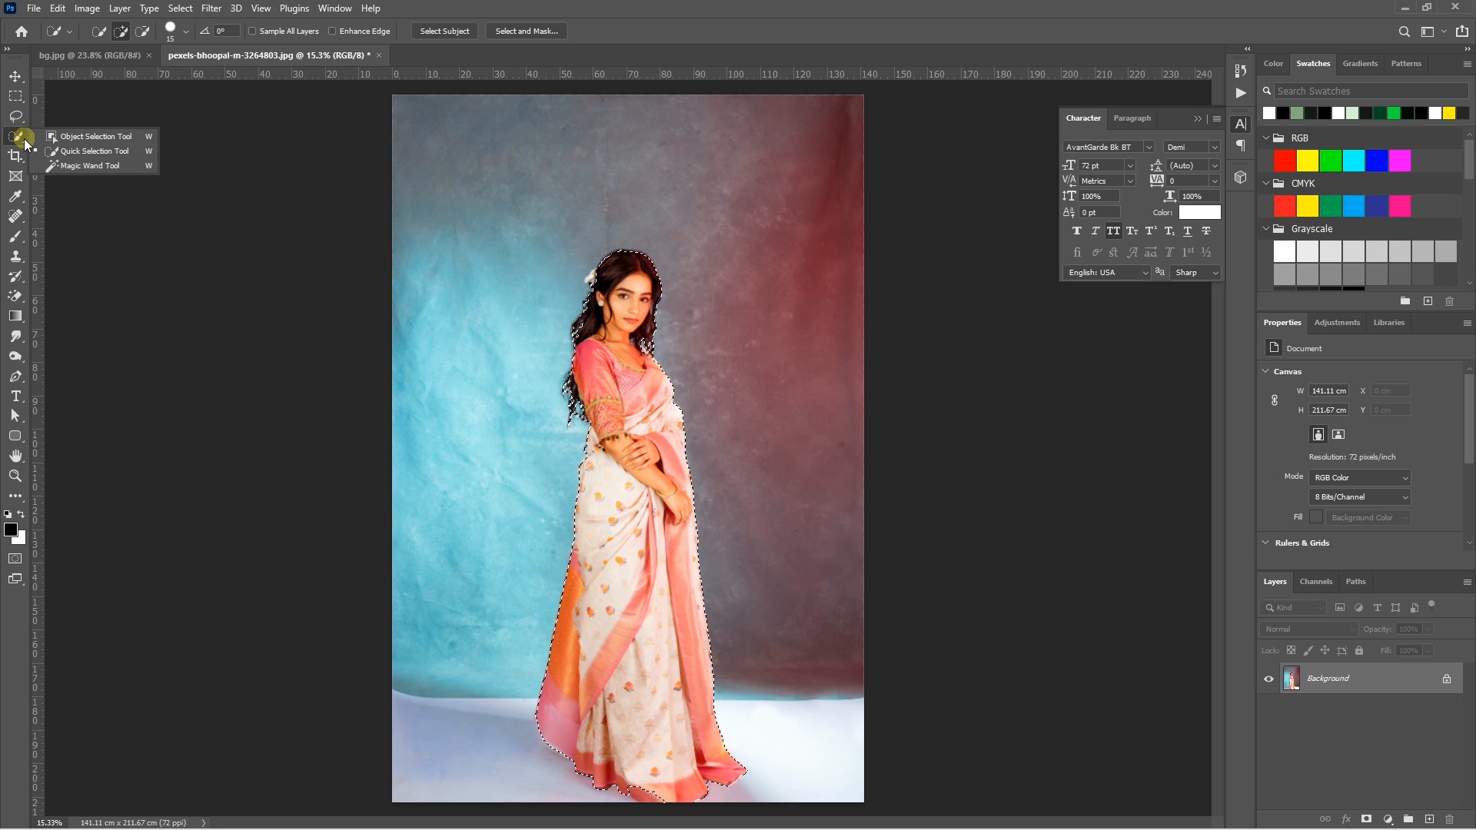
click(85, 151)
click(99, 30)
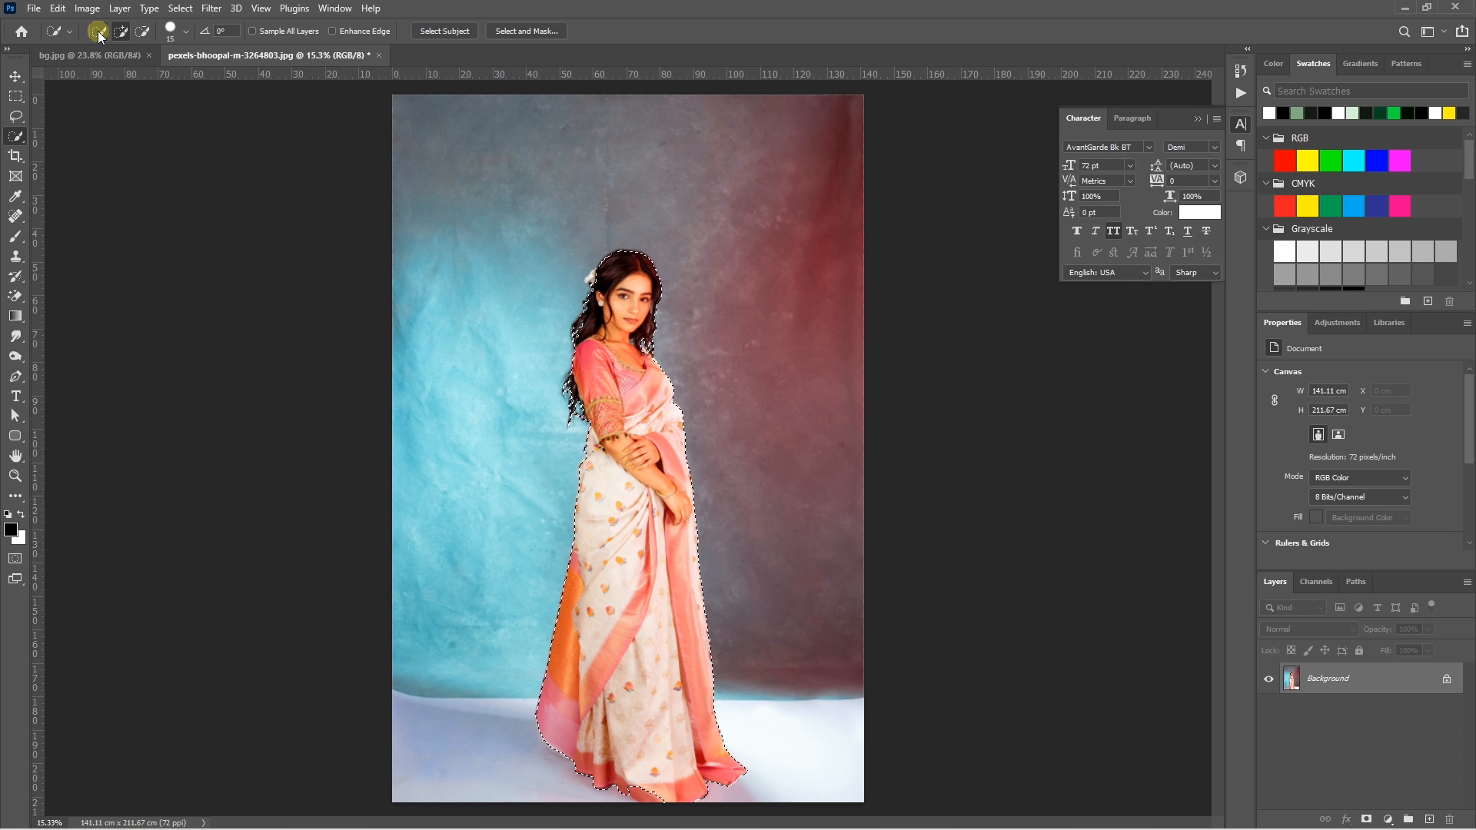
click(145, 34)
scroll(609, 260, up, 5)
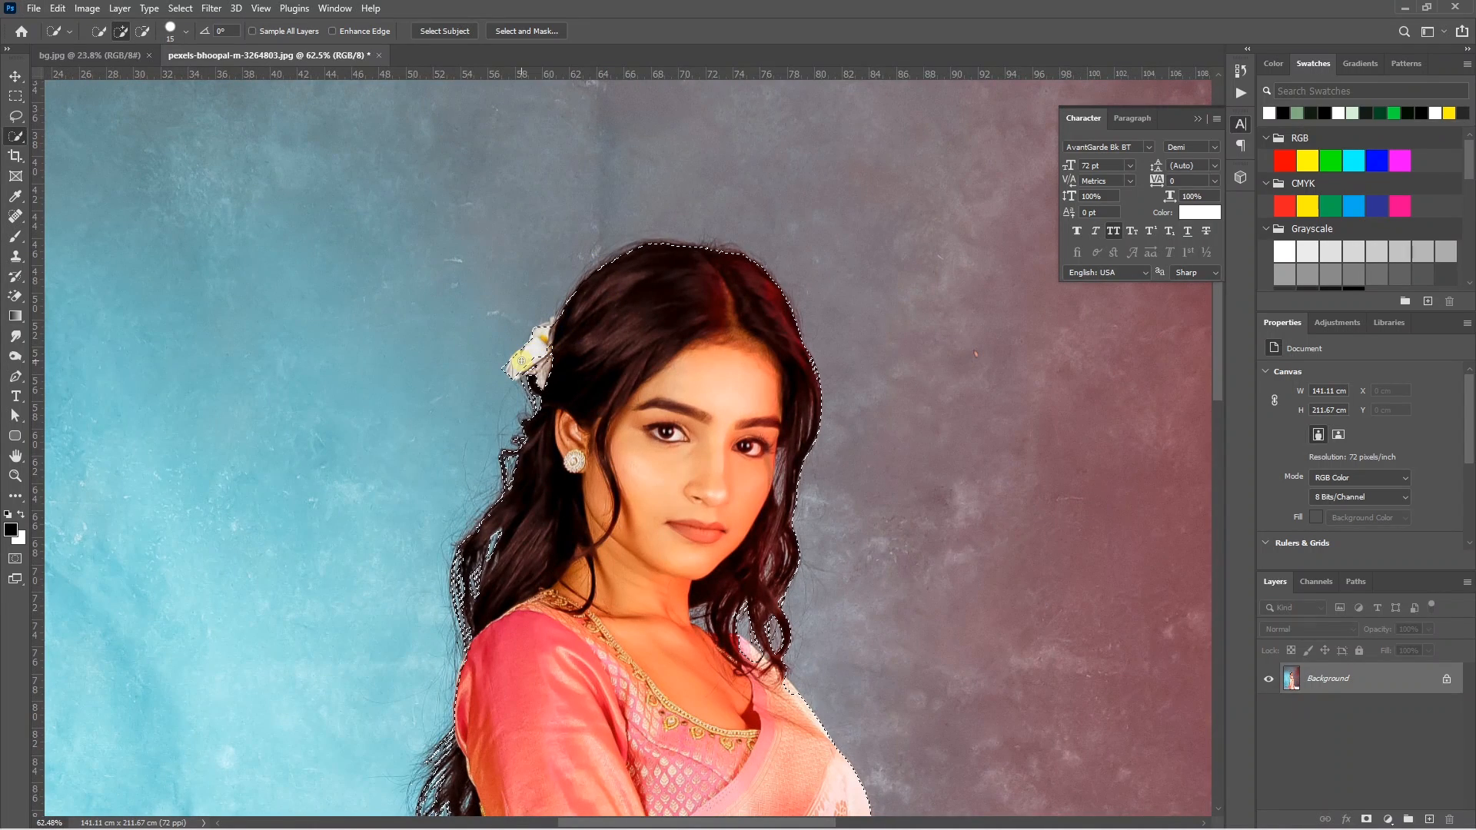
scroll(521, 360, up, 3)
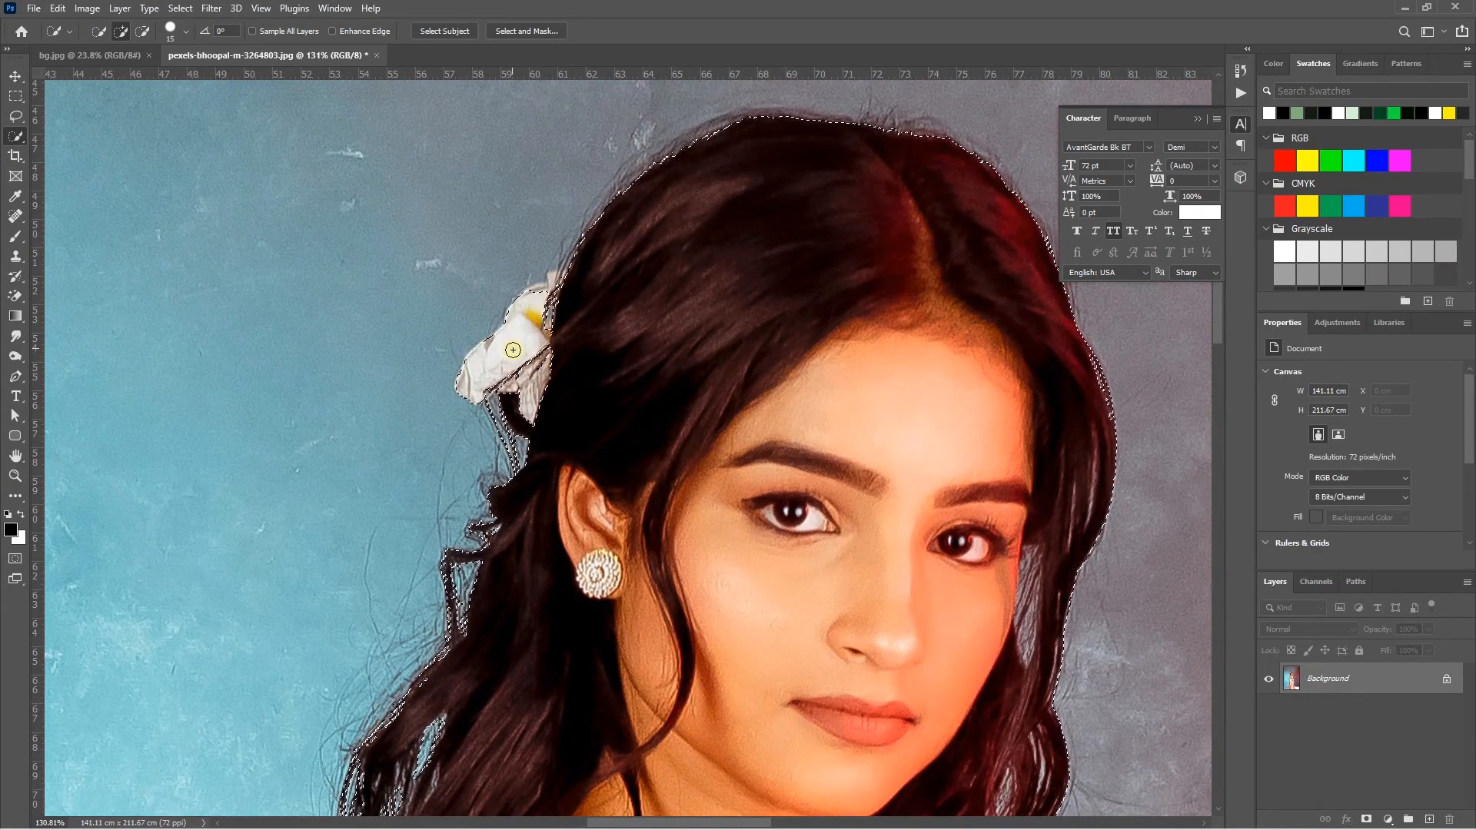
scroll(512, 349, down, 6)
scroll(530, 339, up, 5)
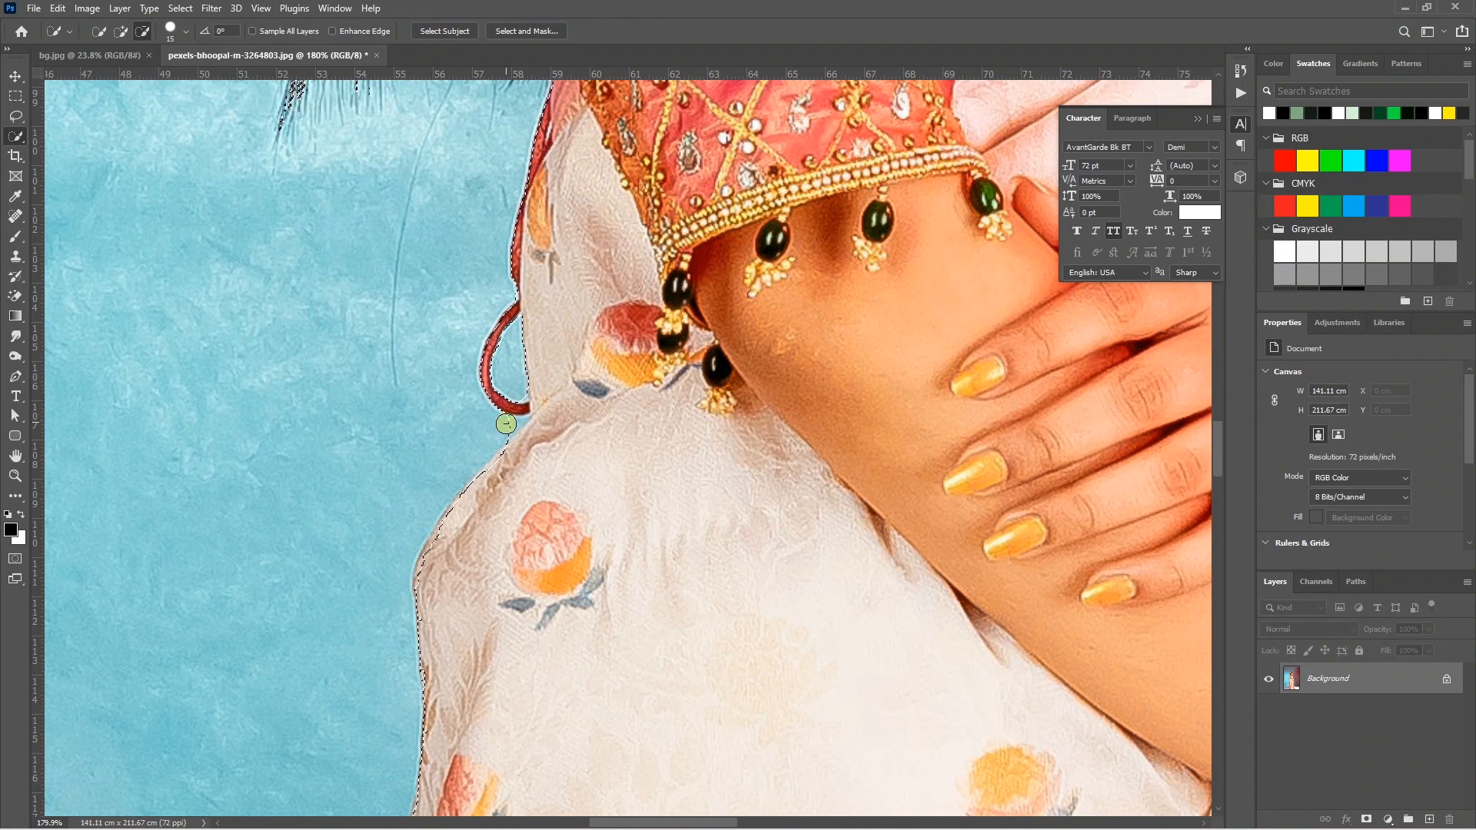
click(504, 429)
key(alt)
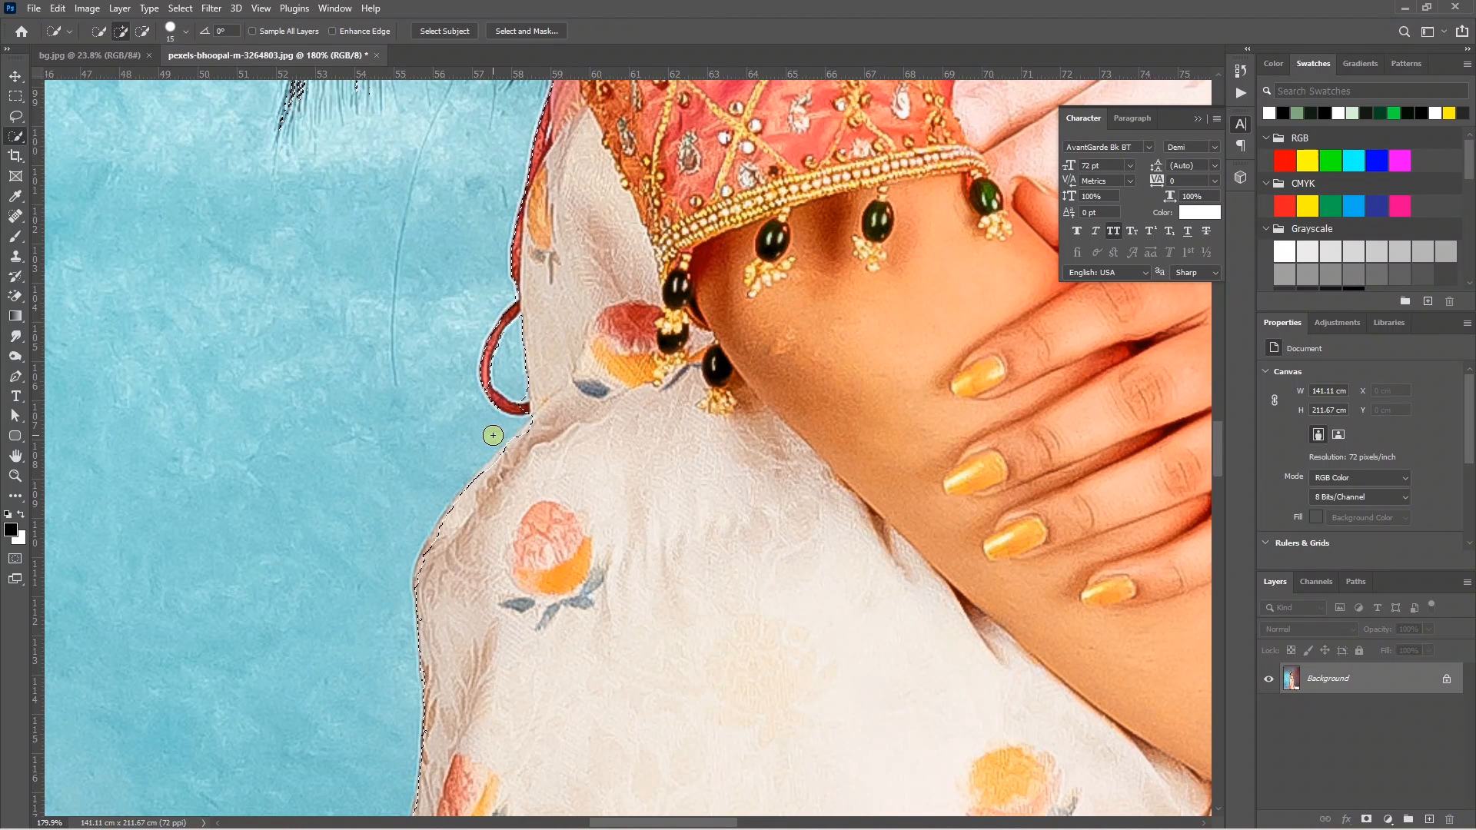
key(ctrl+0)
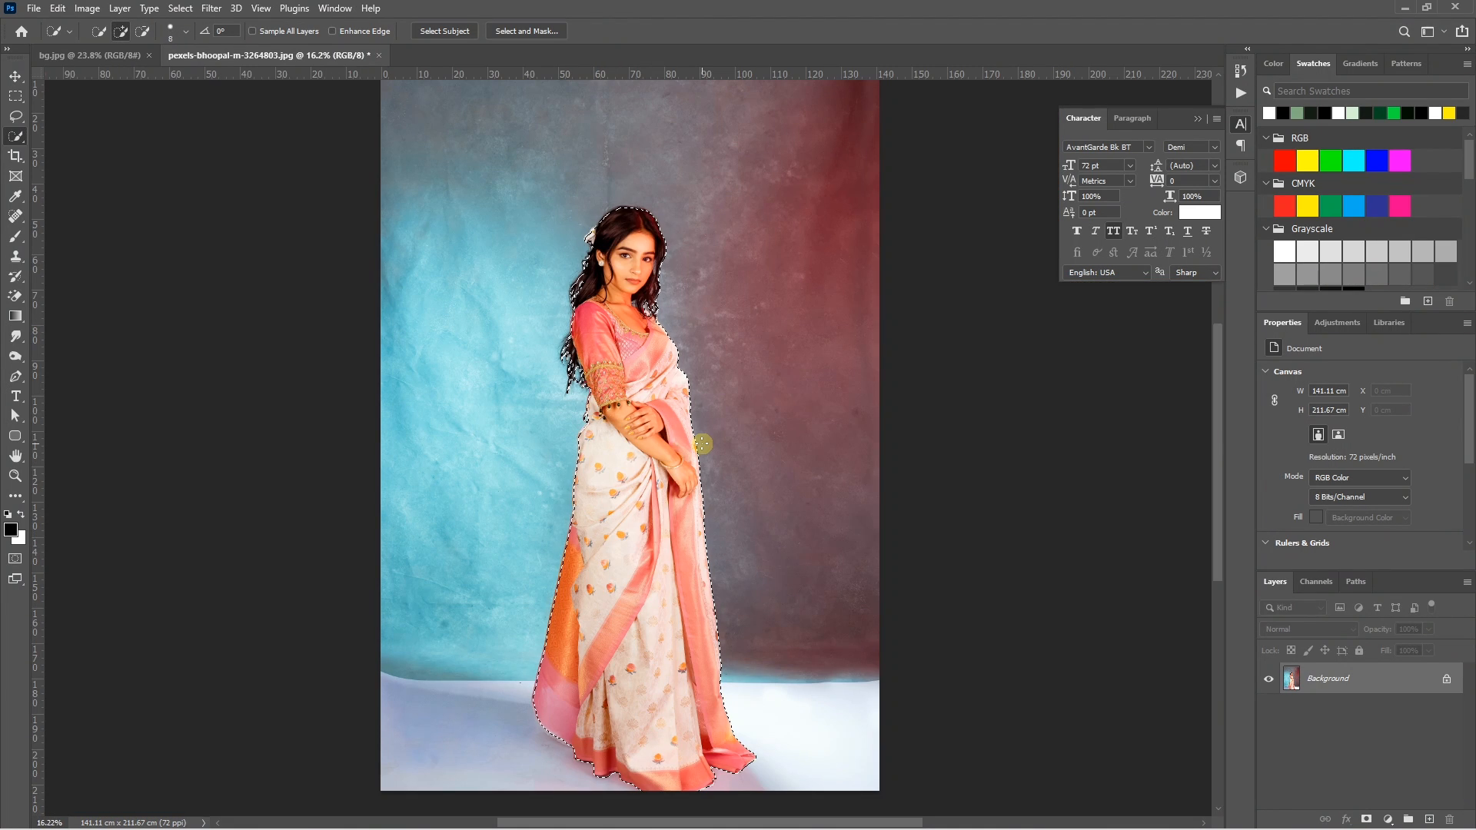
Step: Feather the selection by 0.5 pixels and copy the selected woman to a new layer
key(shift+F6)
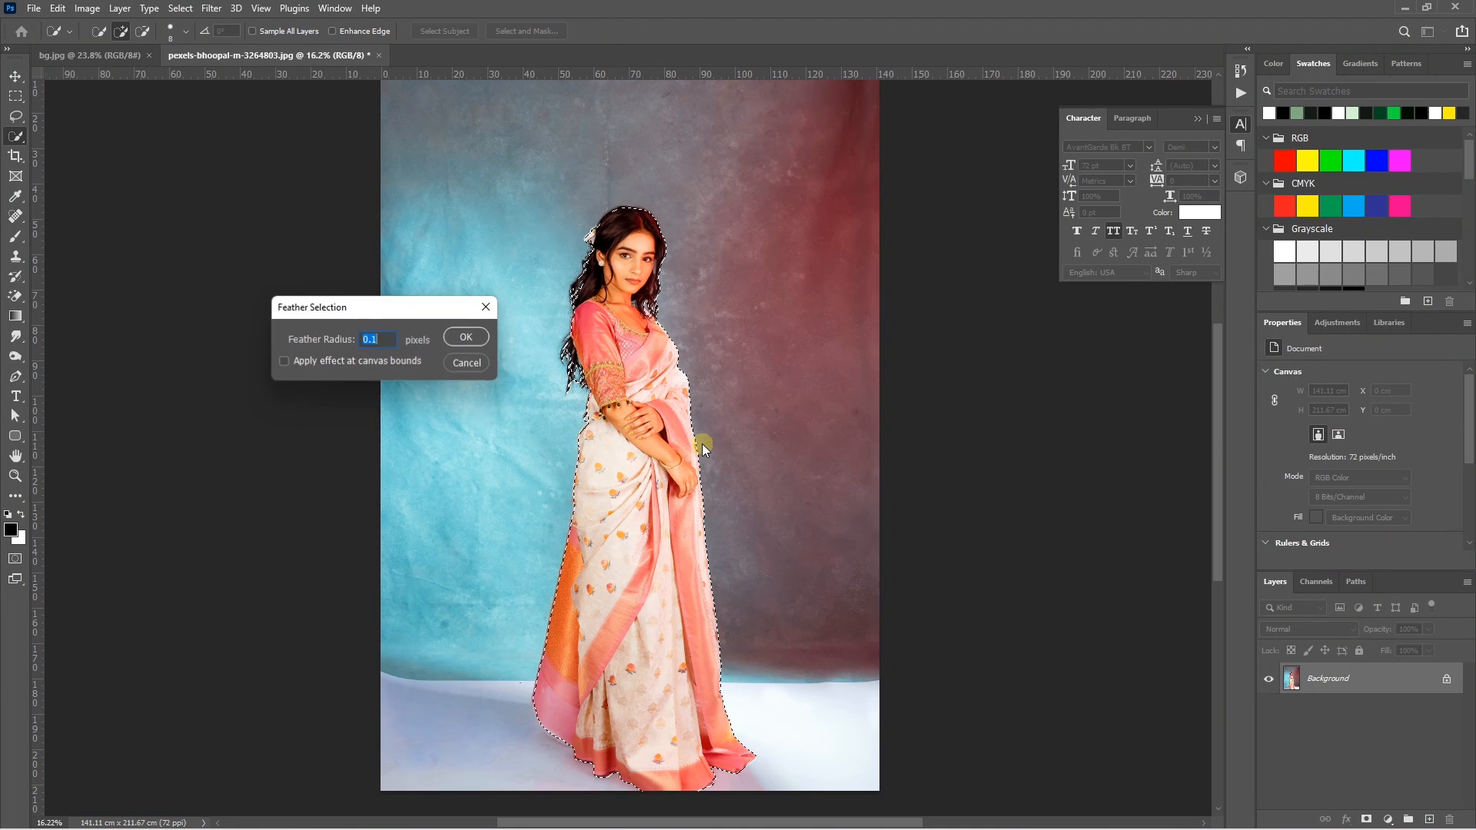
text(0.5)
key(Return)
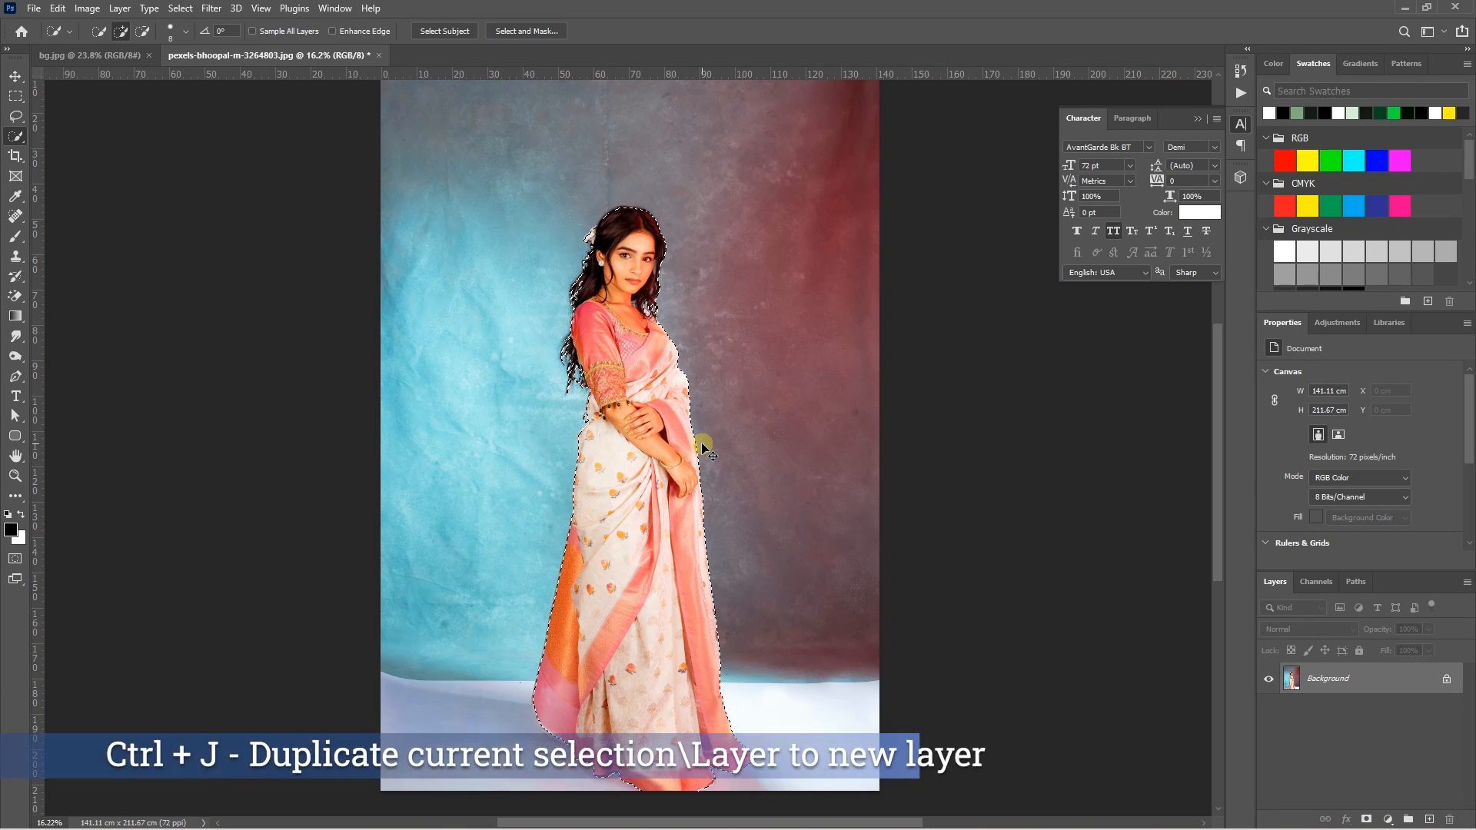
key(ctrl+j)
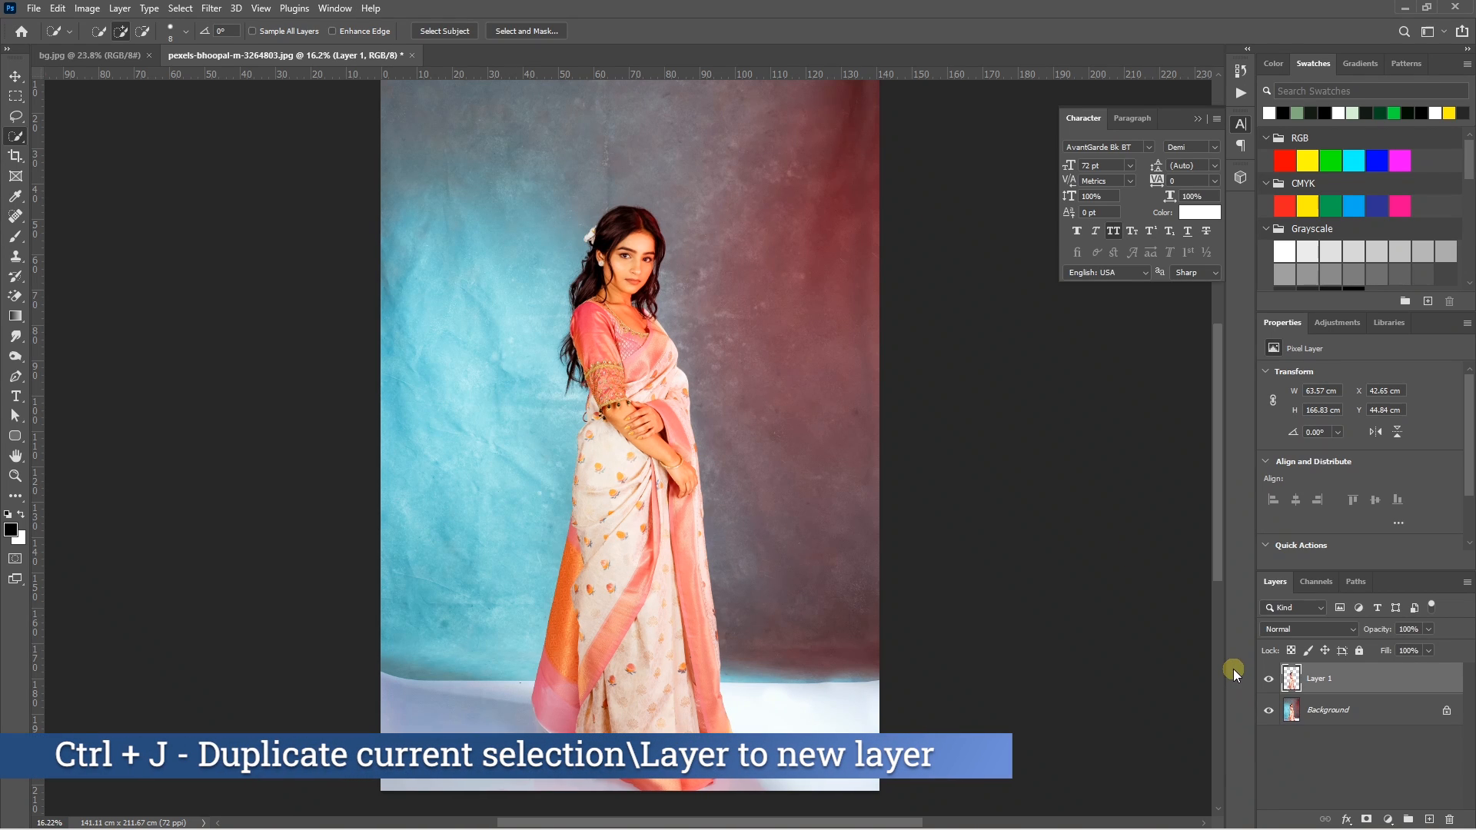
Step: Hide the original background layer and move the cut-out woman into the bg.jpg document
click(1270, 712)
key(v)
drag(649, 530, 544, 395)
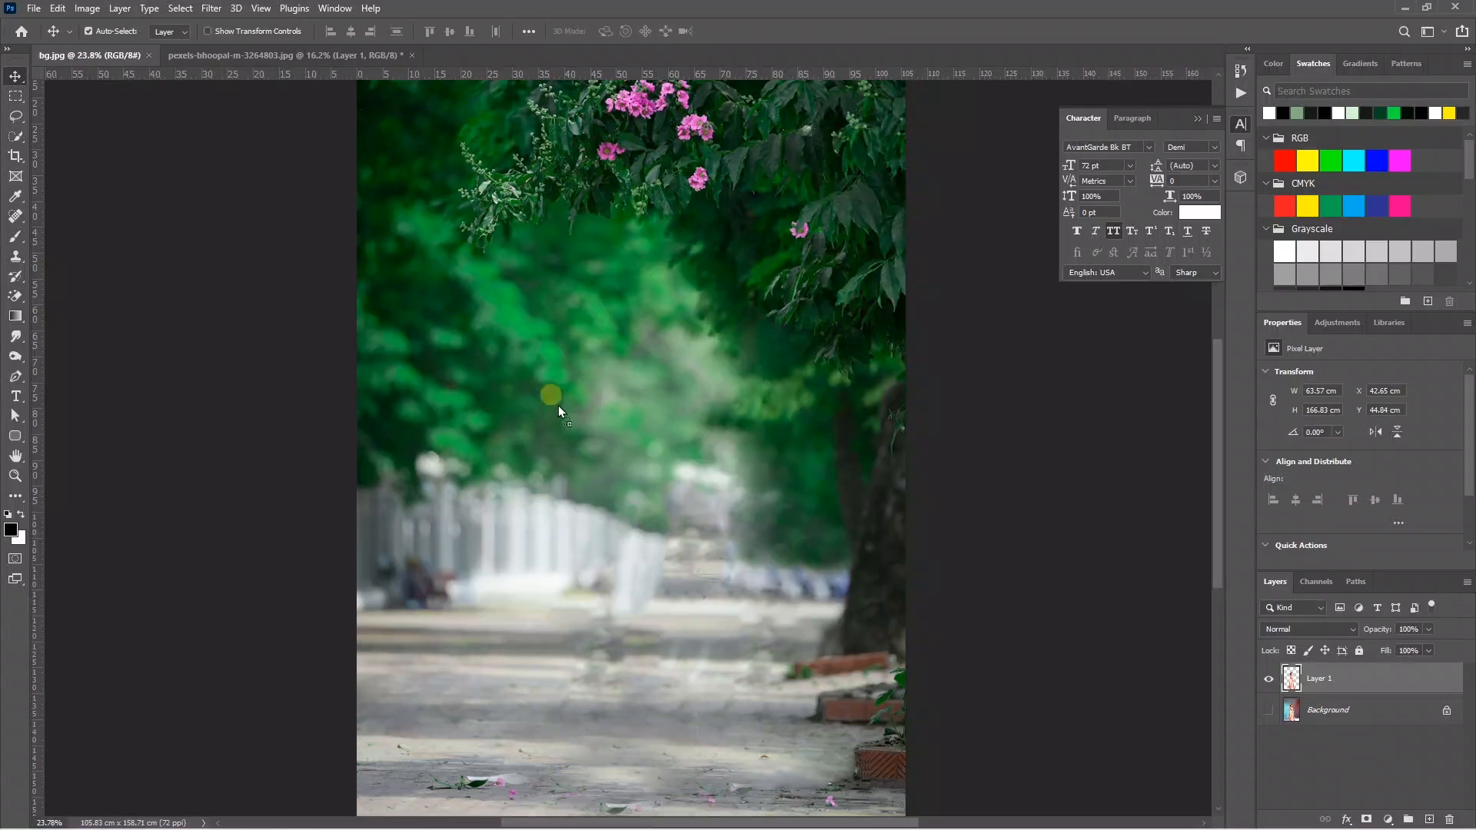
scroll(631, 447, down, 4)
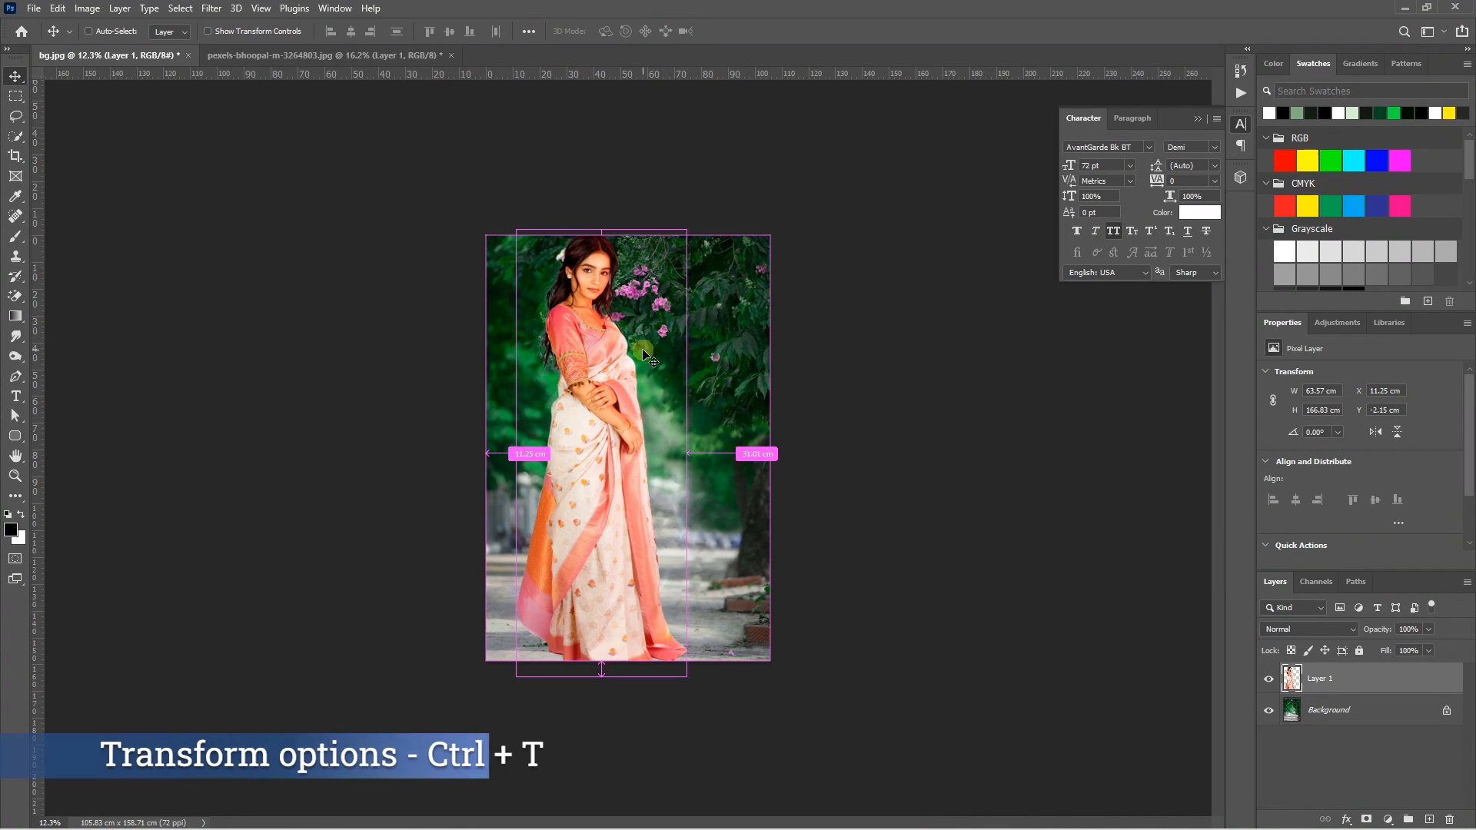
Step: Scale the woman down to about 33 × 86 cm and place her standing on the path near the bottom of the image
key(ctrl+t)
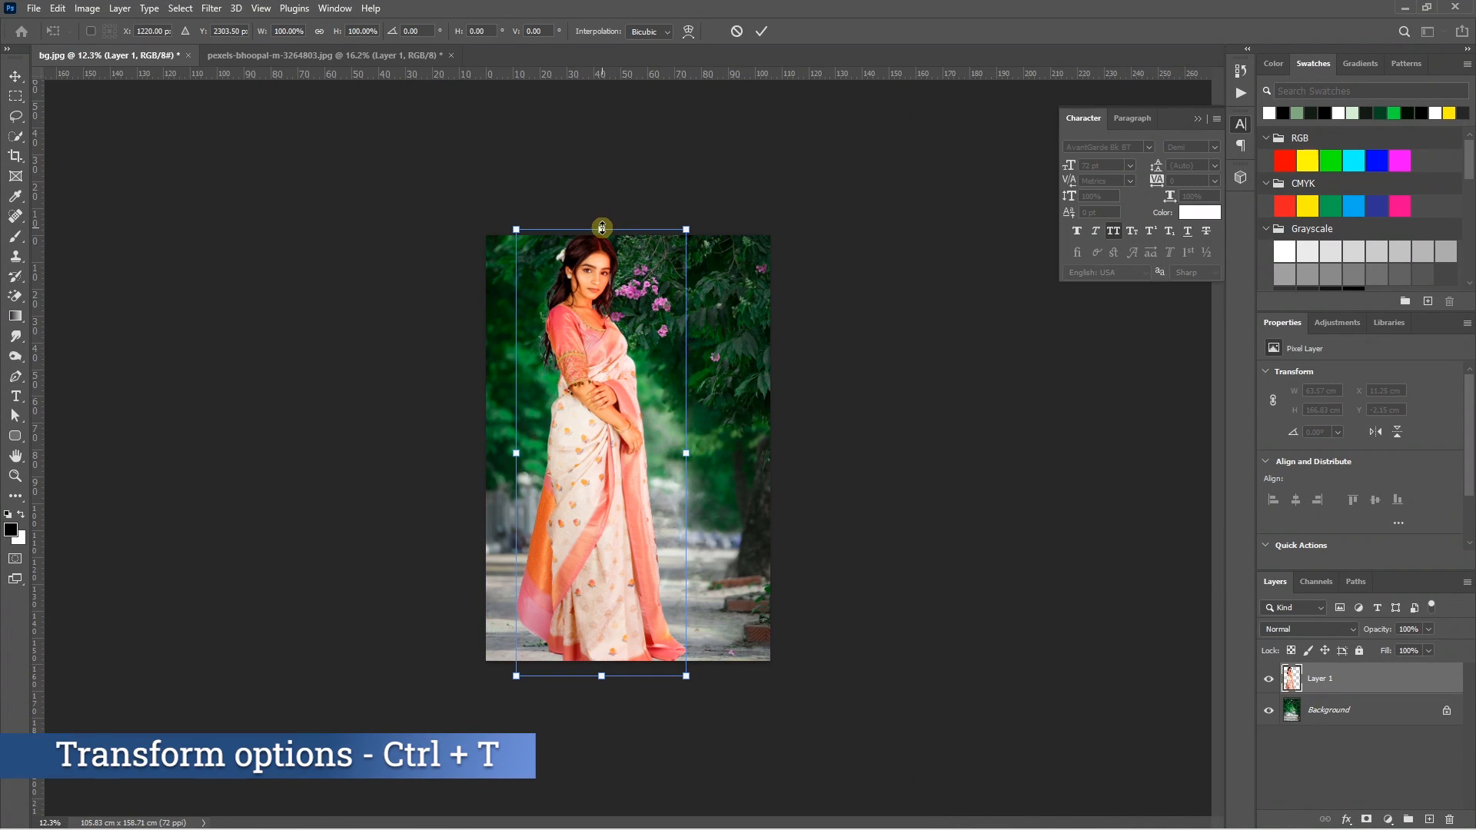
drag(607, 298, 606, 383)
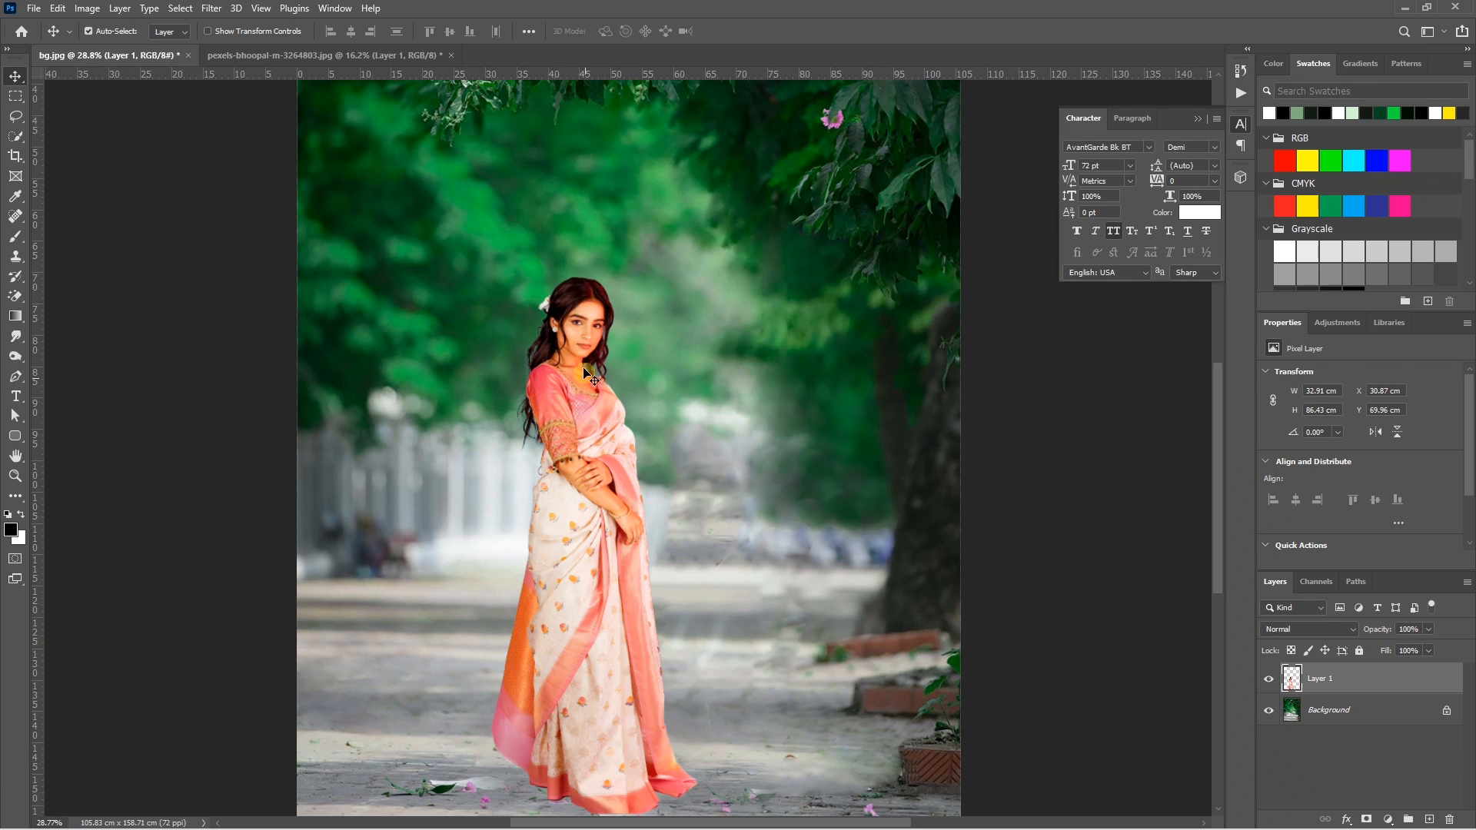
scroll(635, 589, down, 3)
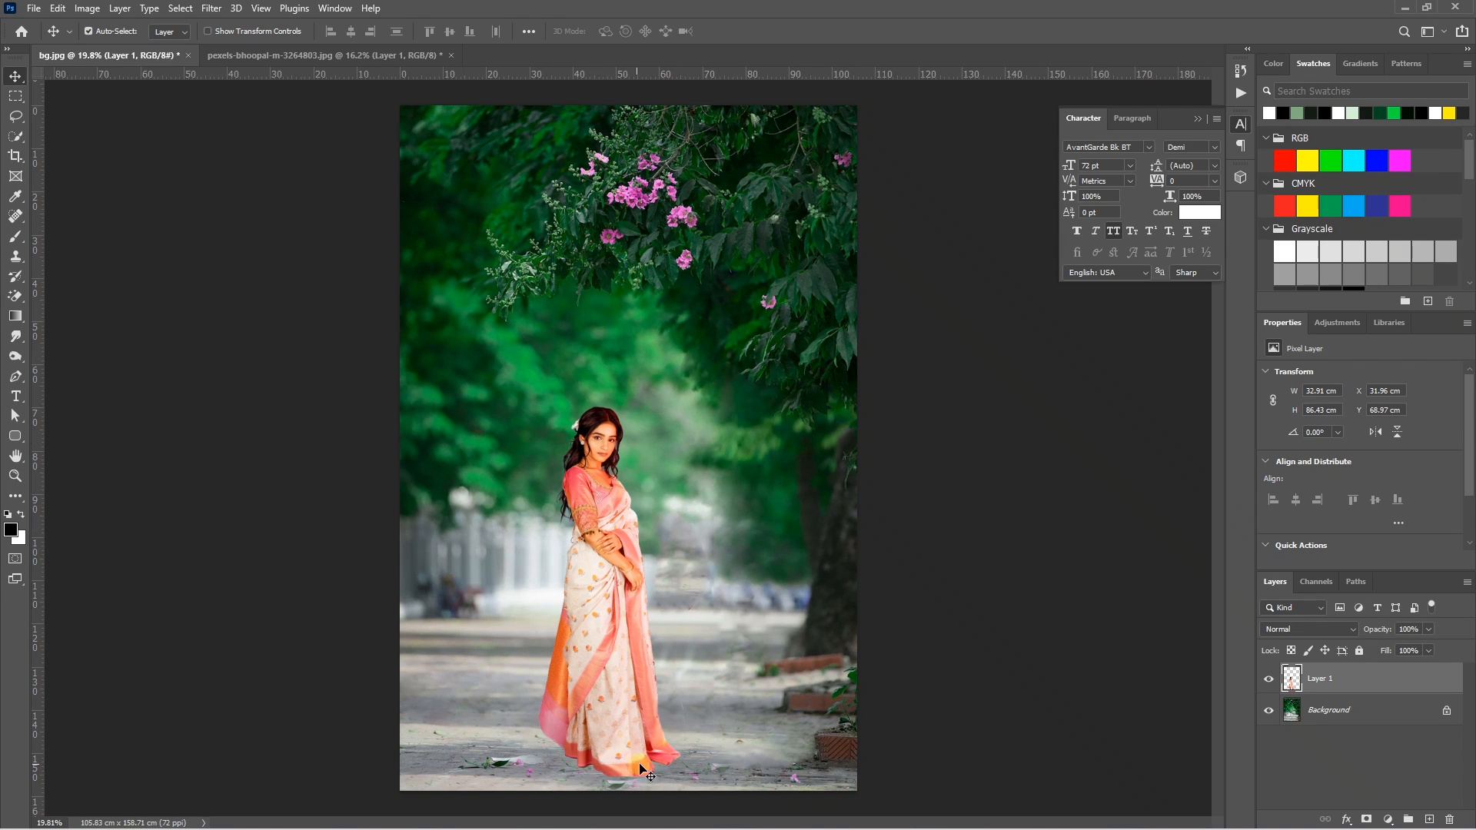
Step: Choose the 90 px Soft Round brush and squash its tip into a flat horizontal ellipse
scroll(681, 753, up, 5)
key(b)
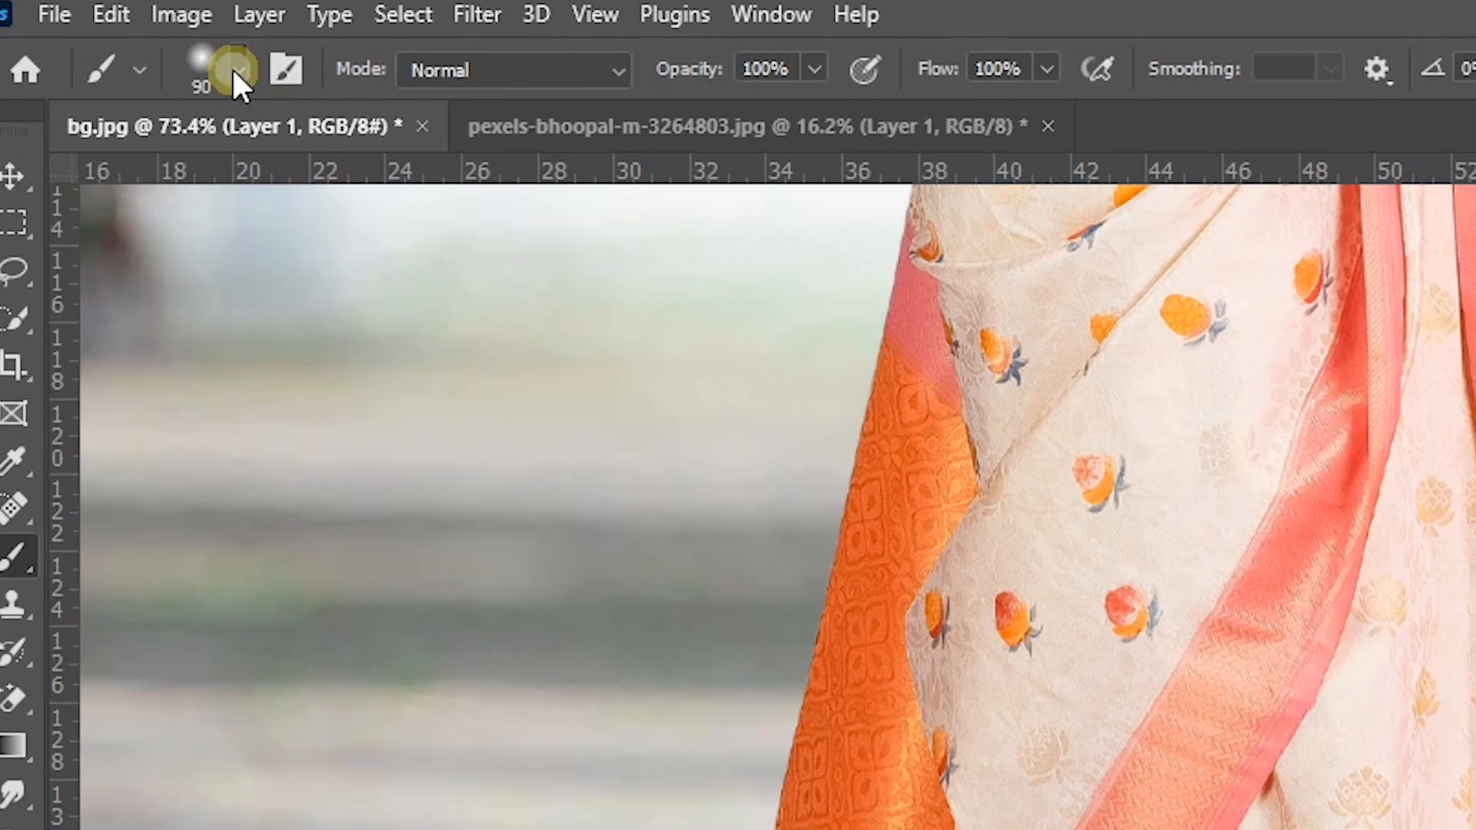
click(110, 31)
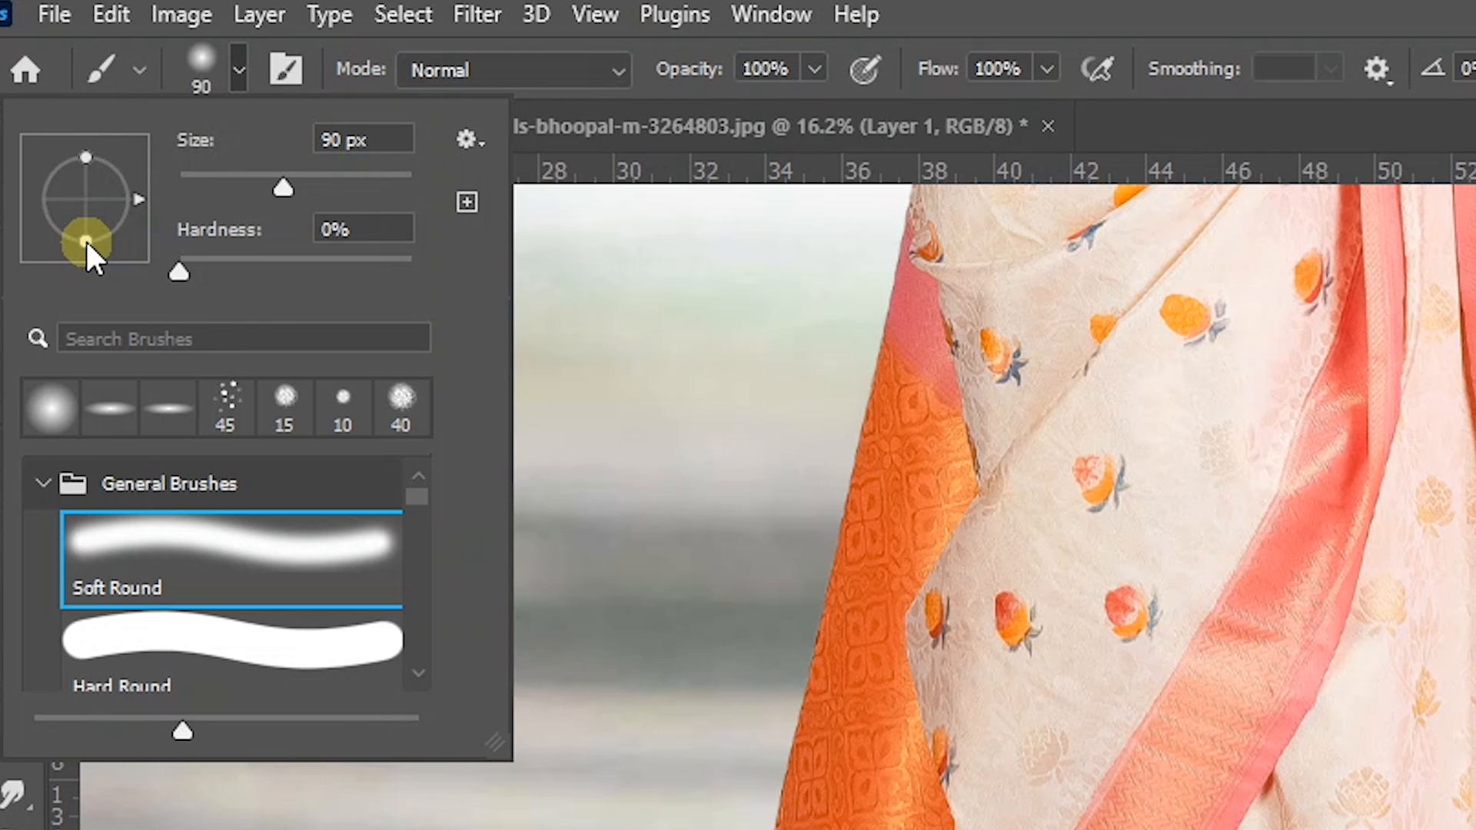
drag(86, 241, 85, 208)
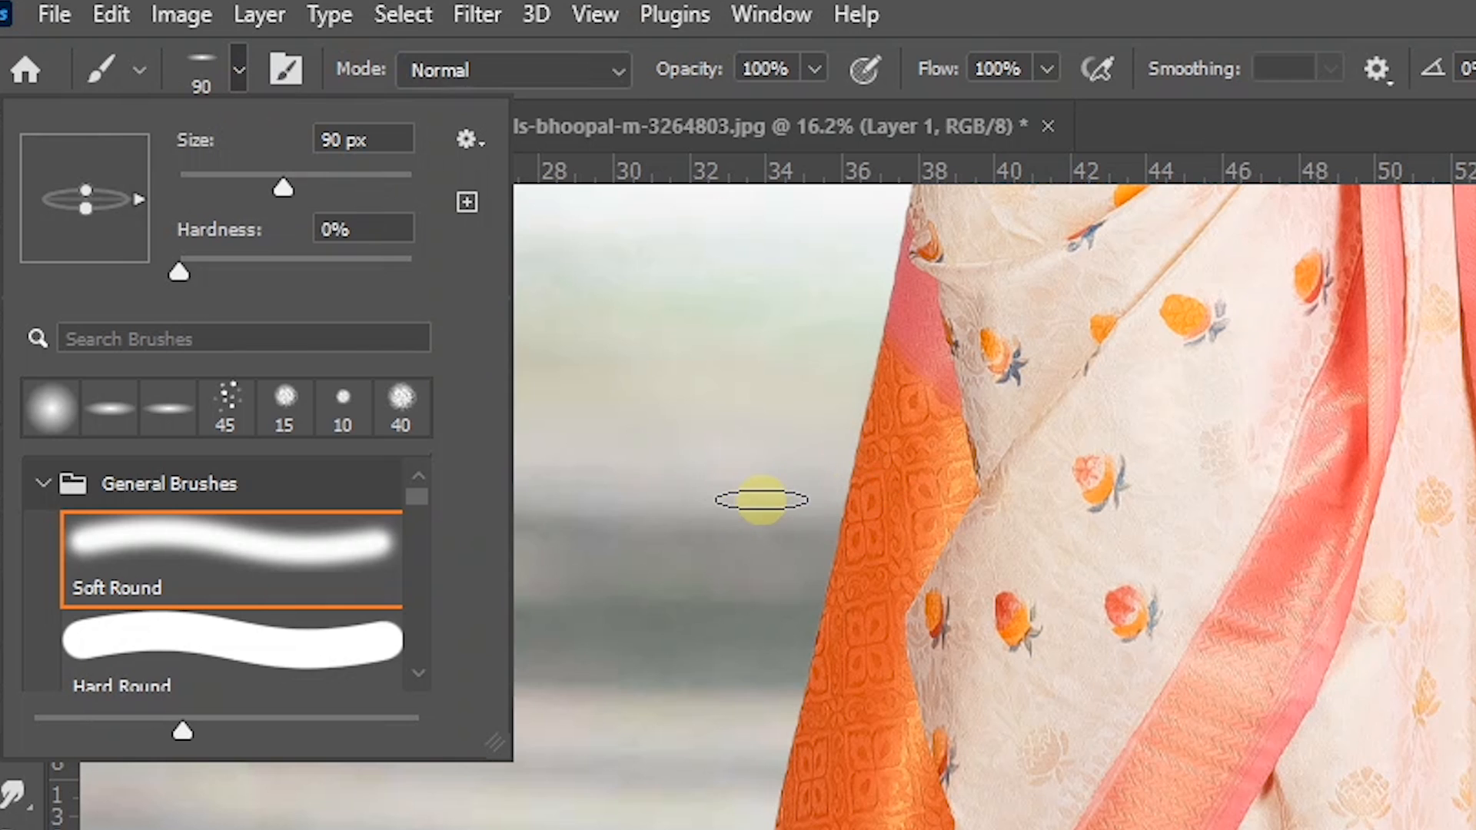
click(188, 575)
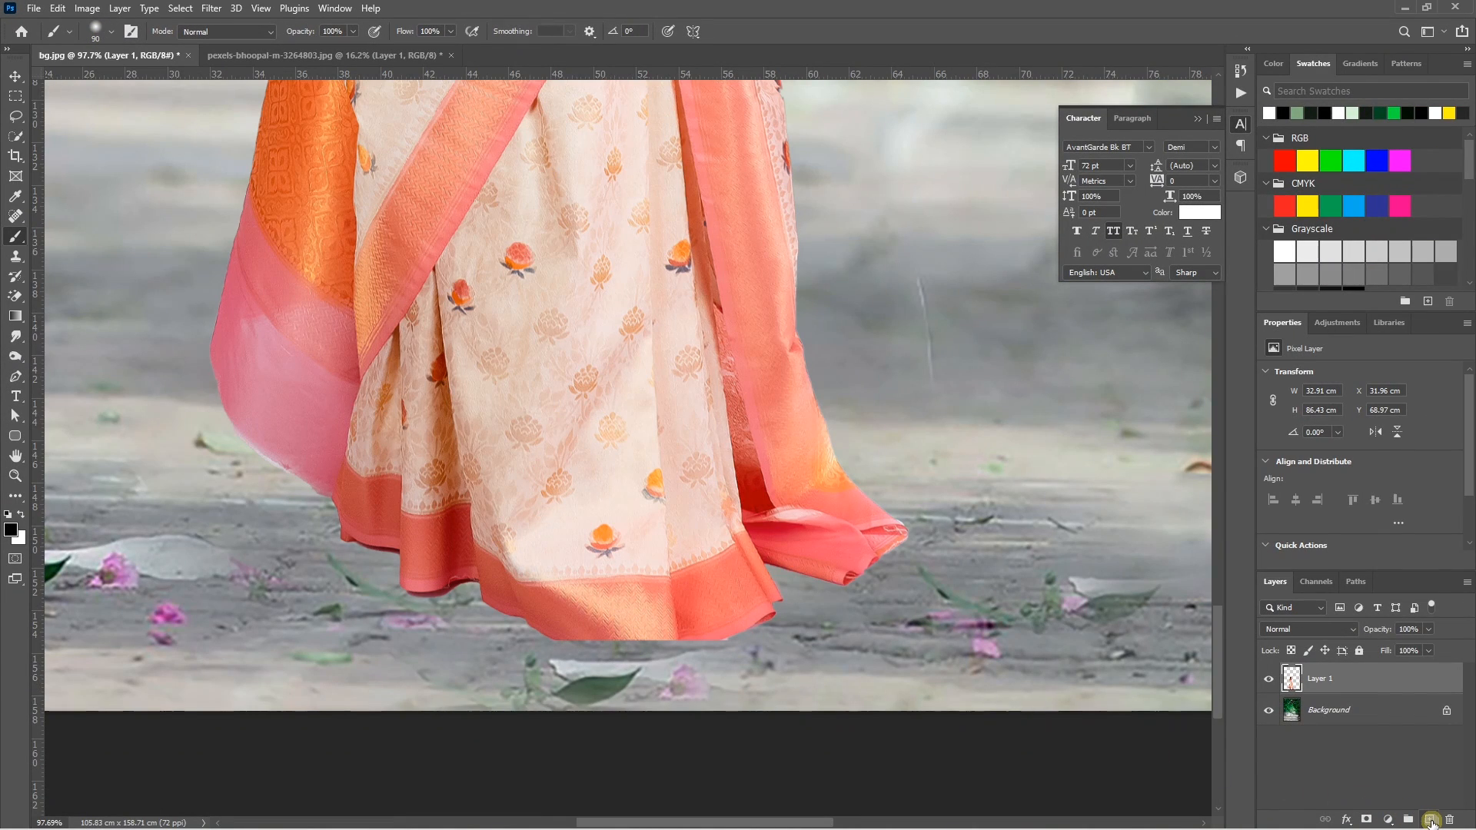
Step: Add a new layer beneath the woman's layer and paint a thin black contact shadow along the sari's hem
click(1432, 822)
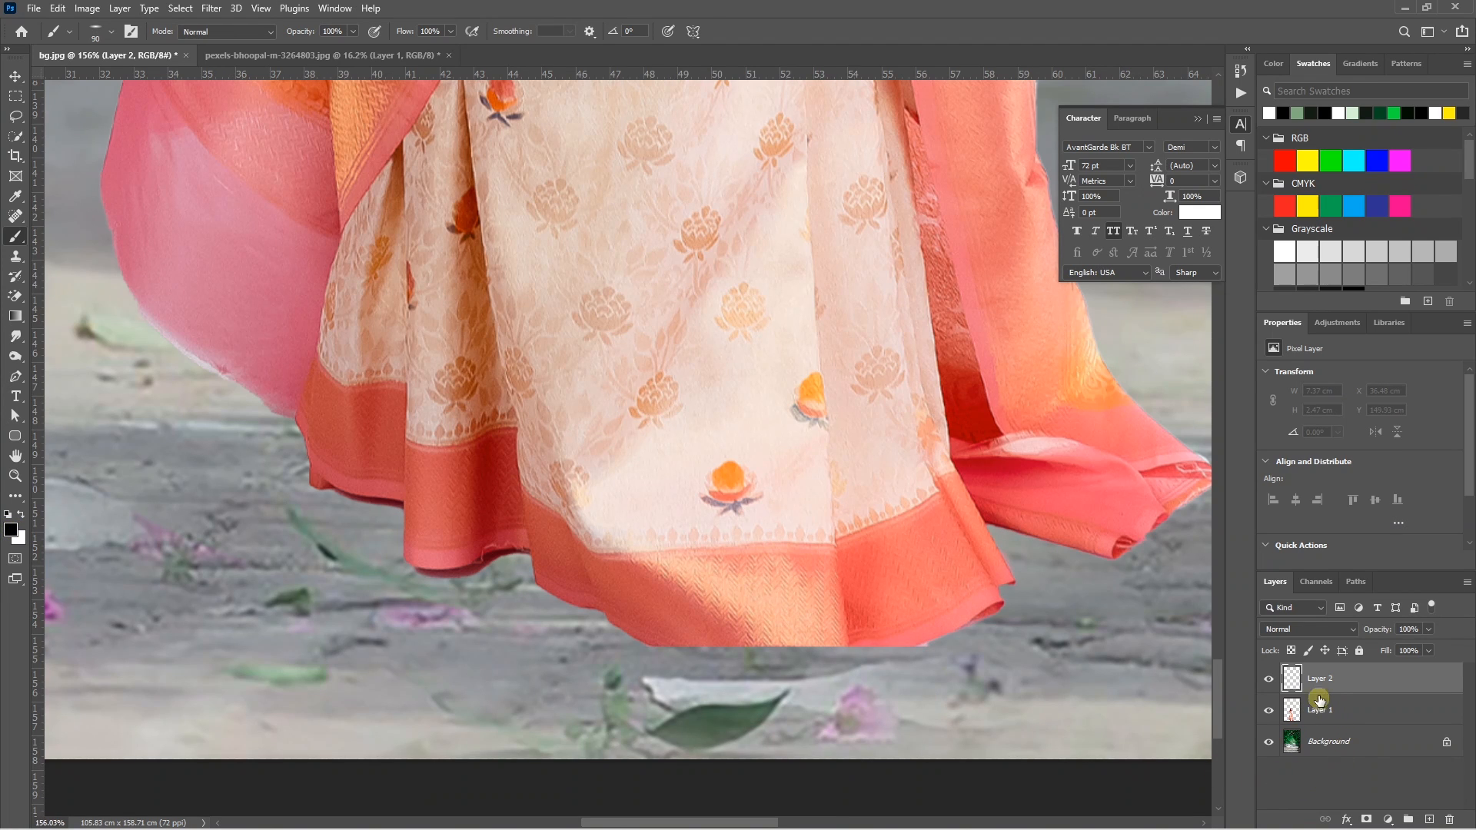
drag(1319, 700, 1338, 715)
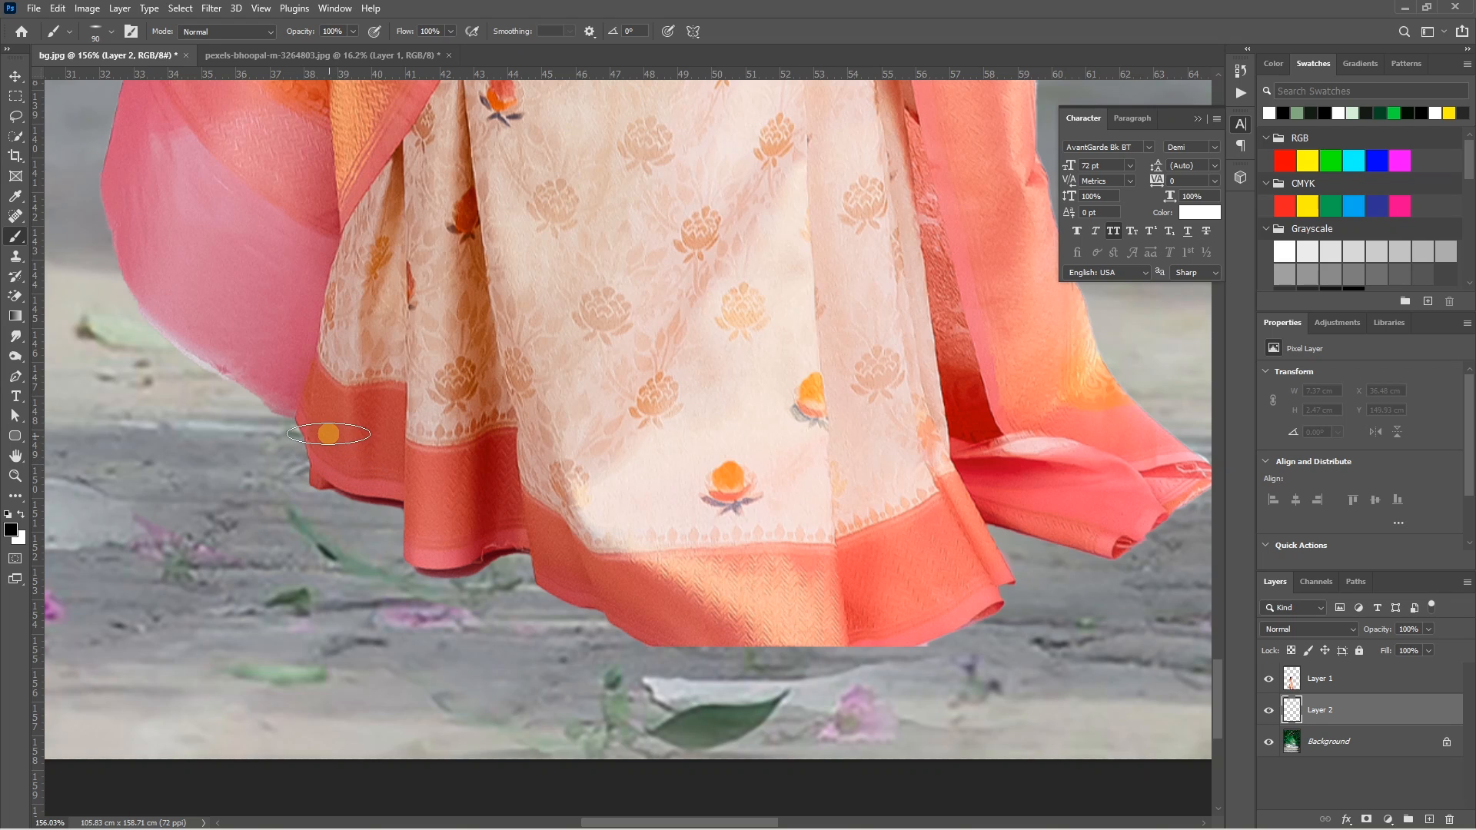
mouse_move(329, 422)
mouse_down()
mouse_move(339, 461)
mouse_move(419, 514)
mouse_move(430, 558)
mouse_move(579, 562)
mouse_move(589, 594)
mouse_move(695, 635)
mouse_move(934, 638)
mouse_move(965, 592)
mouse_move(954, 523)
mouse_move(1040, 508)
mouse_move(1093, 537)
mouse_move(1046, 526)
mouse_move(1123, 541)
mouse_move(1107, 544)
mouse_move(1158, 489)
mouse_move(1005, 505)
mouse_up()
drag(786, 655, 852, 628)
mouse_move(1007, 538)
mouse_down()
mouse_move(1069, 539)
mouse_move(1138, 484)
mouse_move(1023, 461)
mouse_move(989, 492)
mouse_up()
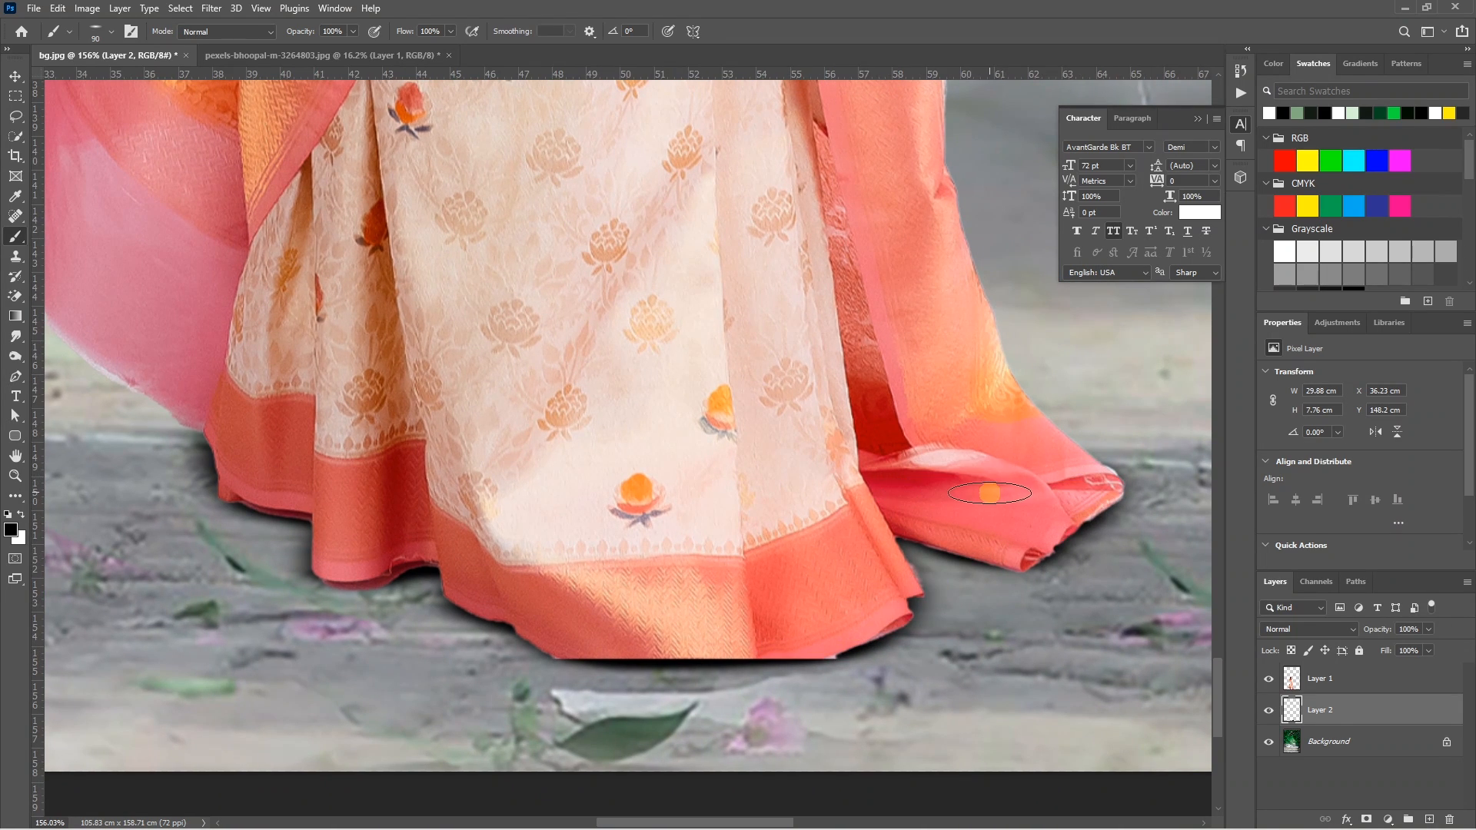
scroll(989, 493, down, 2)
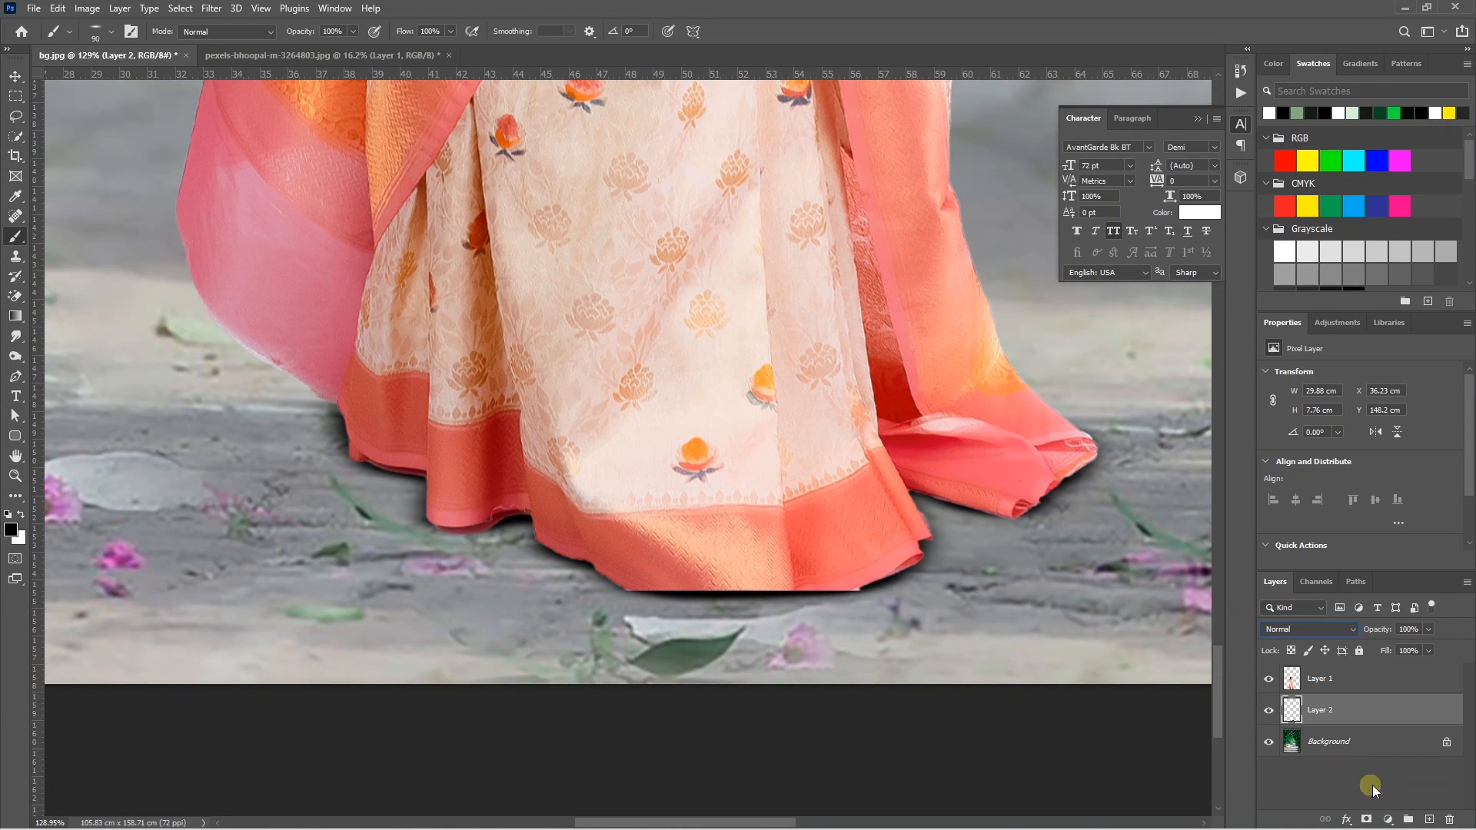
Step: Add another layer above the contact shadow and paint a wider black shadow around the hem with the brush enlarged to 200 px
click(1427, 820)
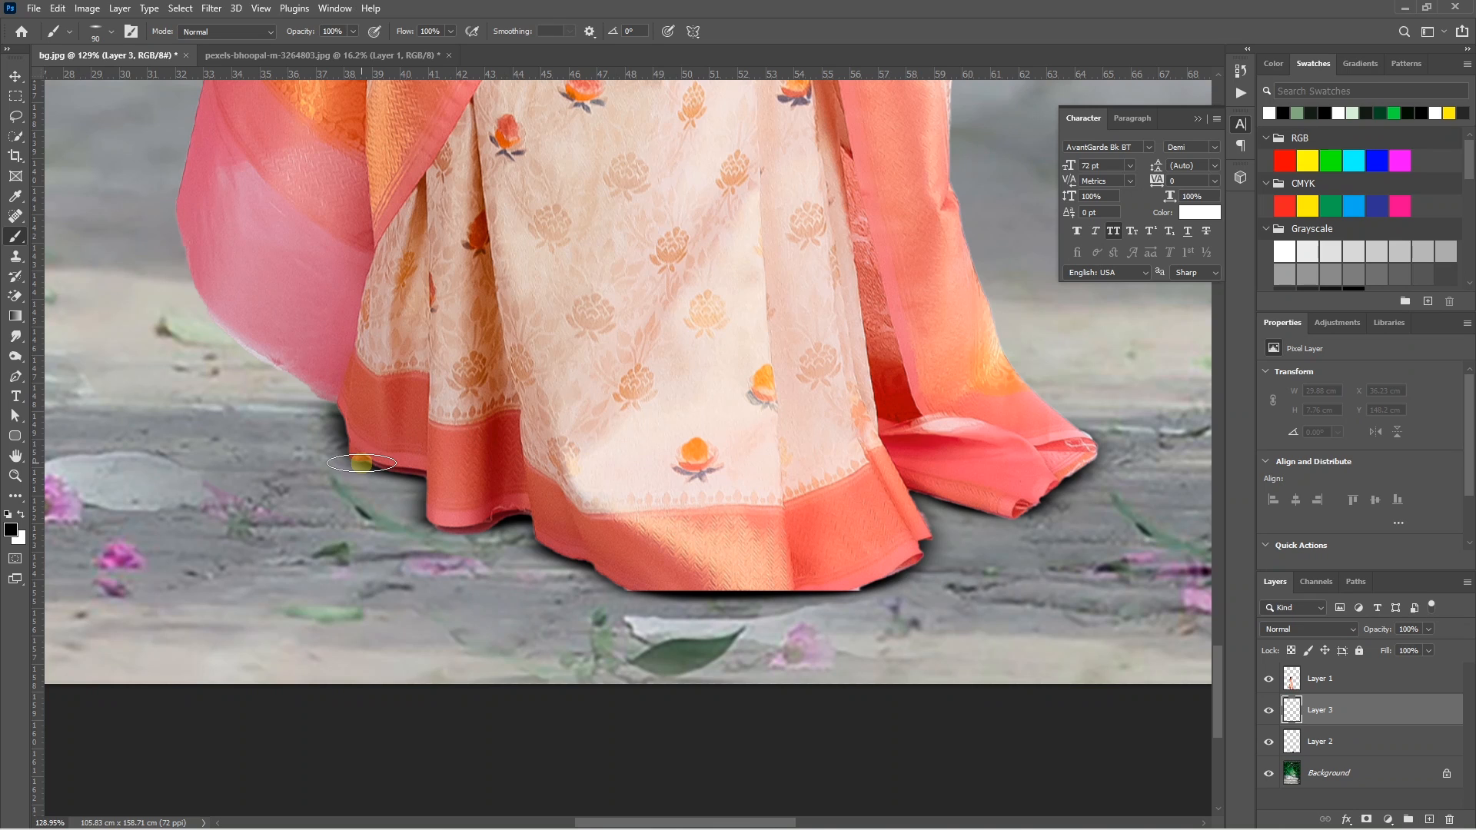
key(bracketright)
key(bracketright)
key(bracketright)
key(bracketright)
key(bracketright)
mouse_move(266, 375)
mouse_down()
mouse_move(346, 477)
mouse_move(395, 494)
mouse_move(423, 544)
mouse_move(496, 547)
mouse_move(583, 588)
mouse_move(712, 607)
mouse_move(903, 606)
mouse_move(1092, 492)
mouse_move(1138, 450)
mouse_move(1107, 430)
mouse_up()
scroll(699, 484, down, 5)
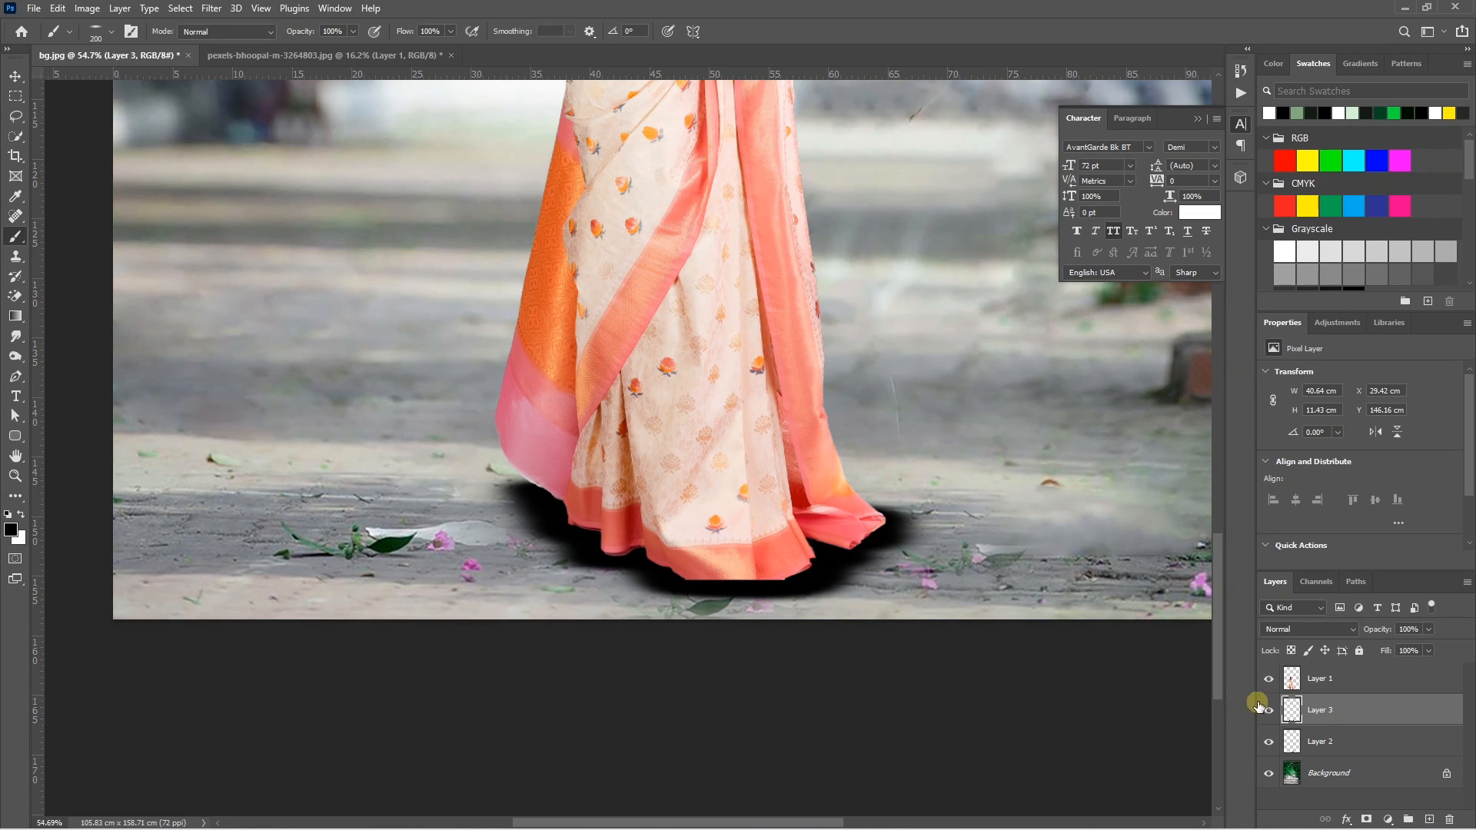
Step: Convert the wide shadow layer to a smart object and apply a Gaussian Blur with a radius of 89.9 pixels
right_click(1323, 717)
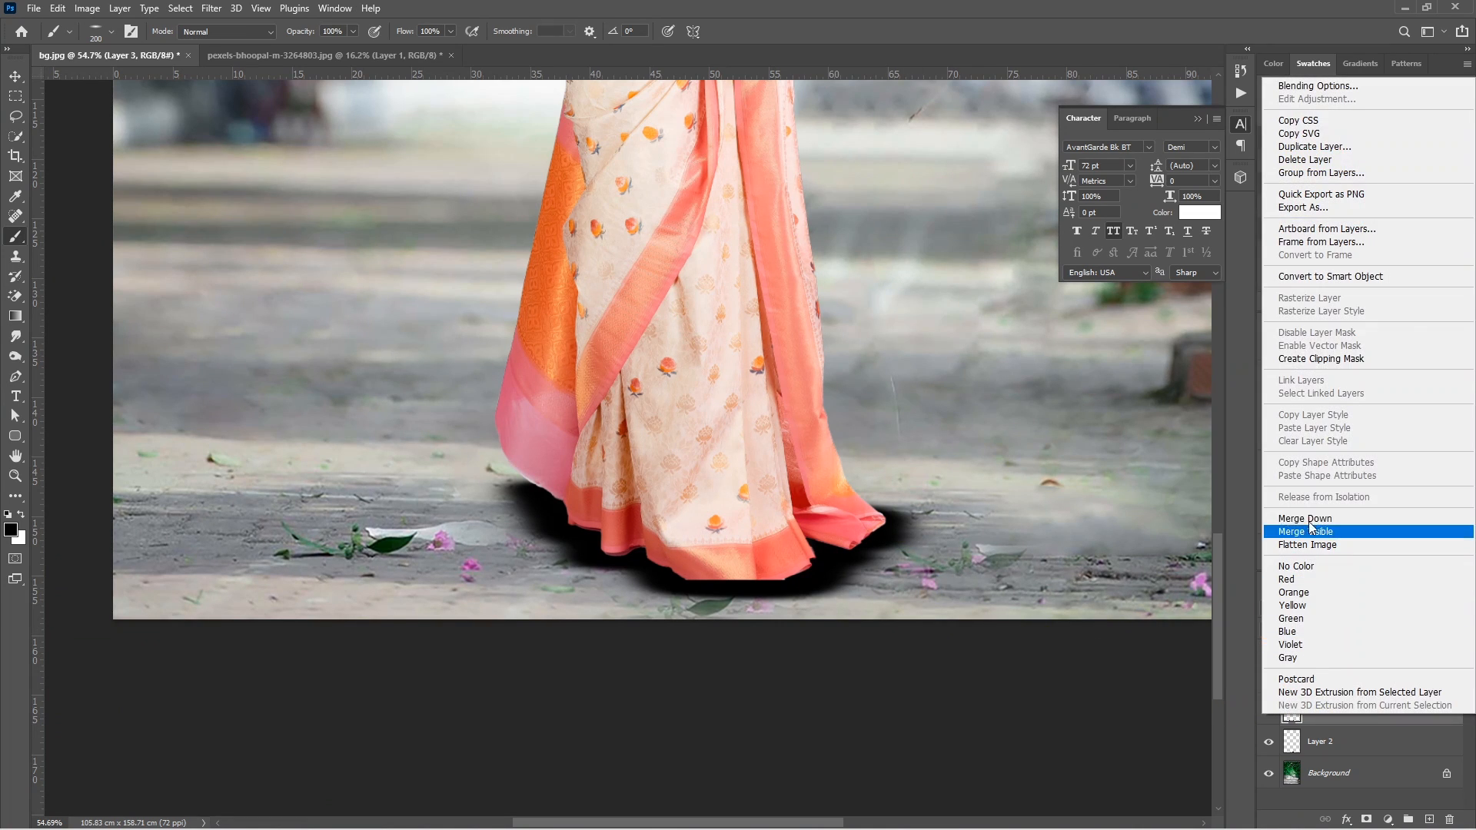
click(1315, 275)
click(212, 8)
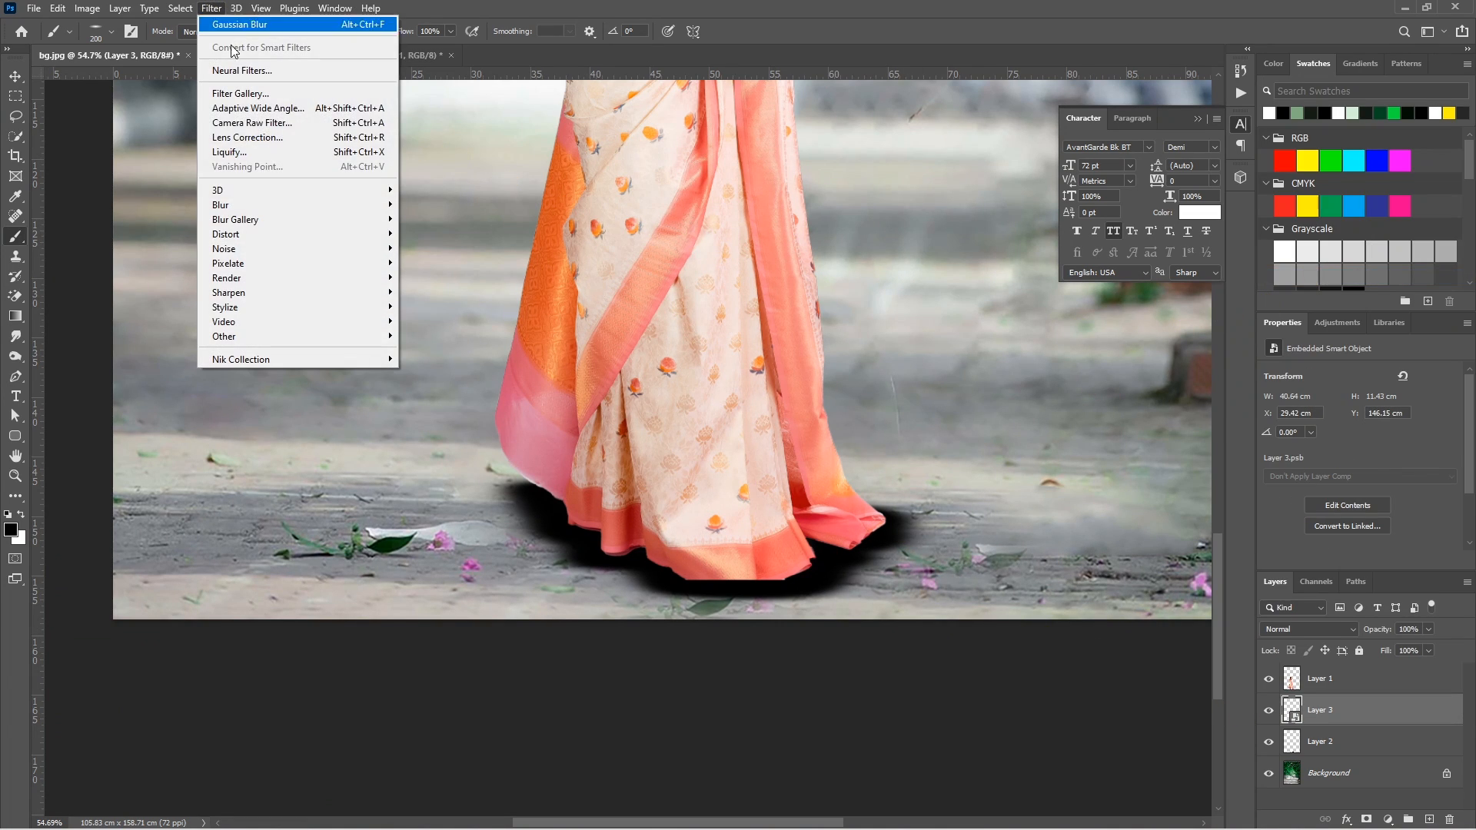
mouse_move(254, 205)
click(421, 264)
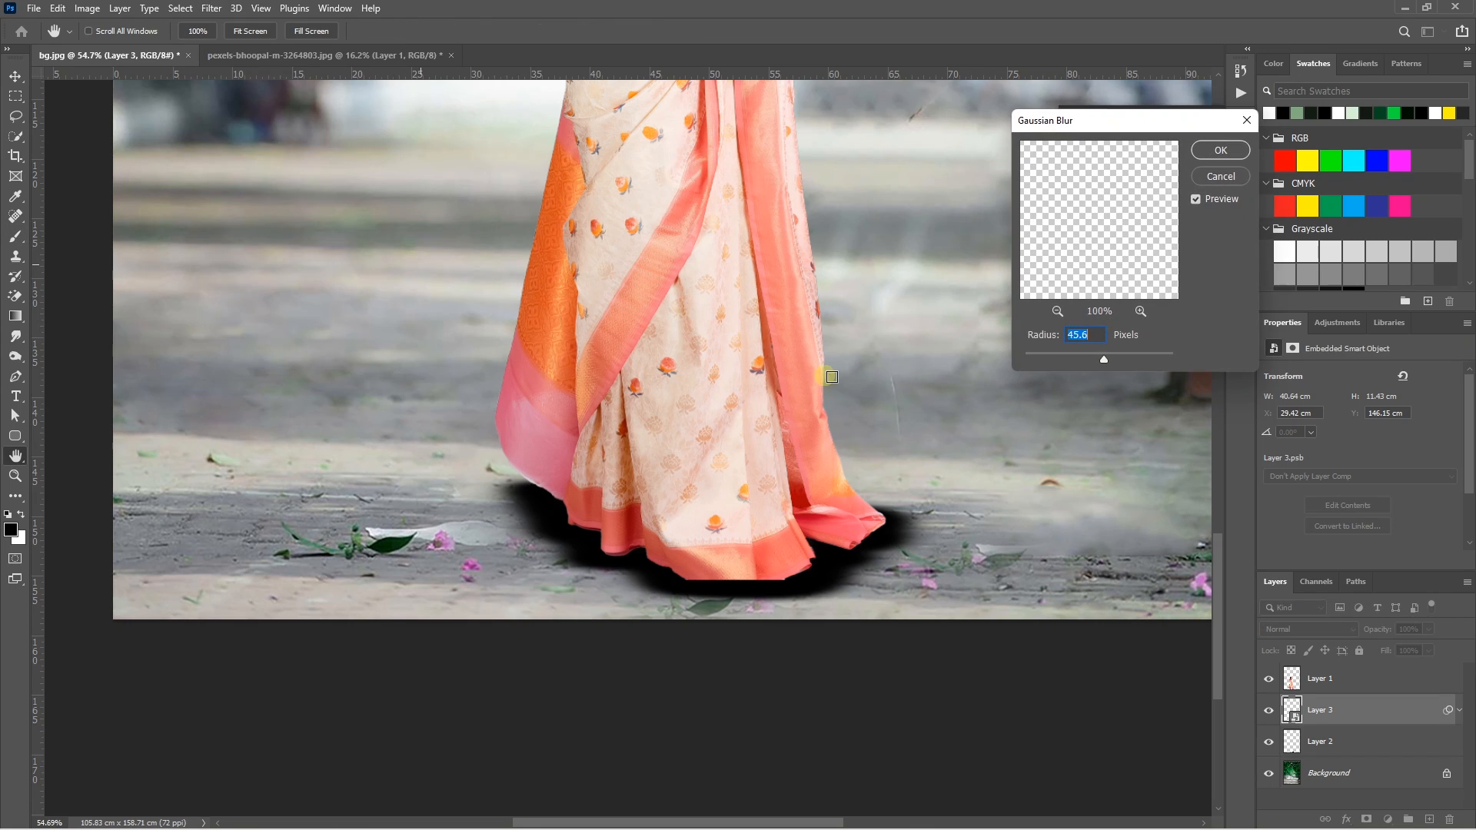
drag(1108, 363, 1128, 363)
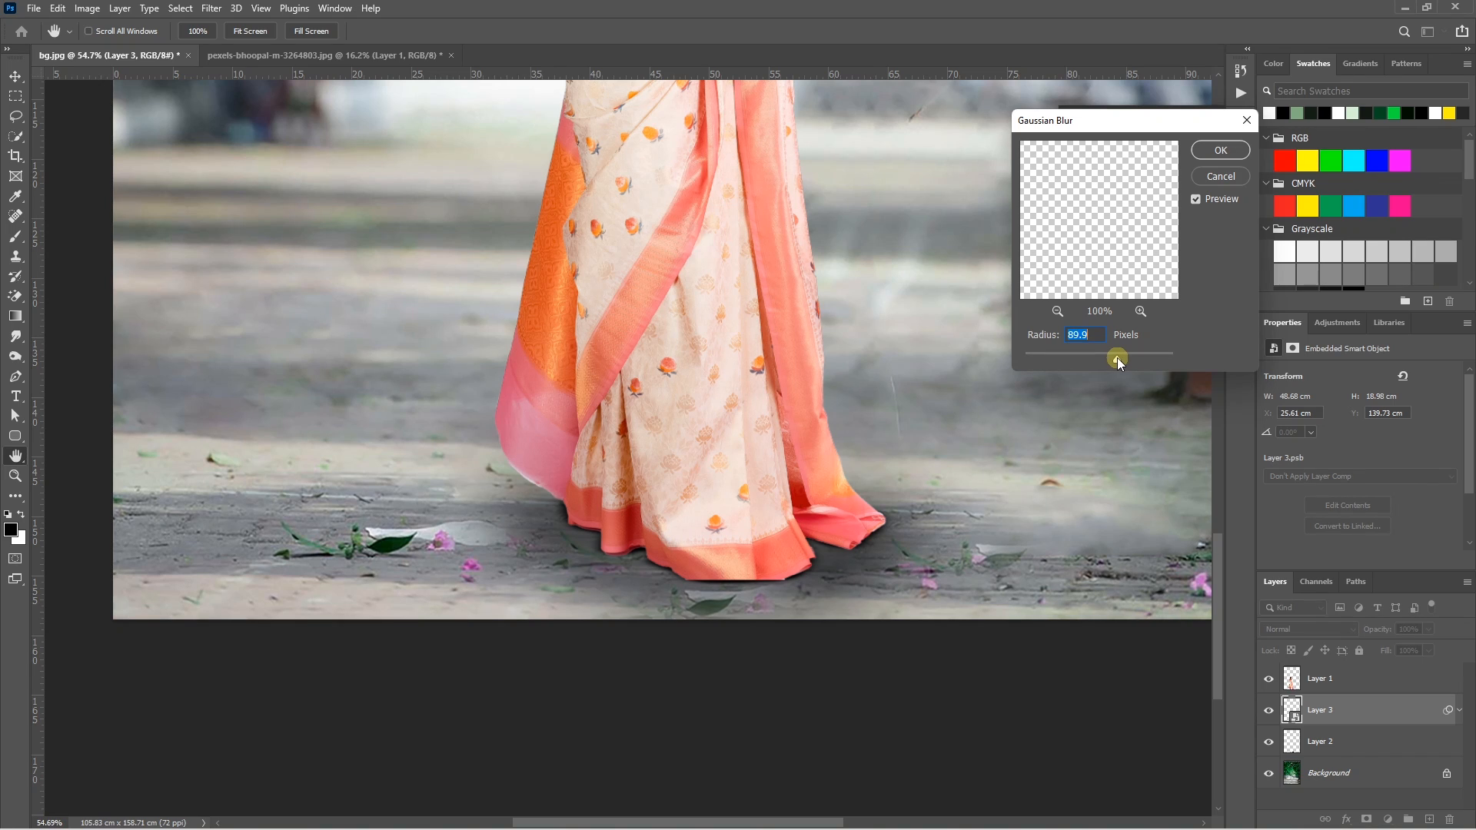
drag(1118, 358, 1118, 359)
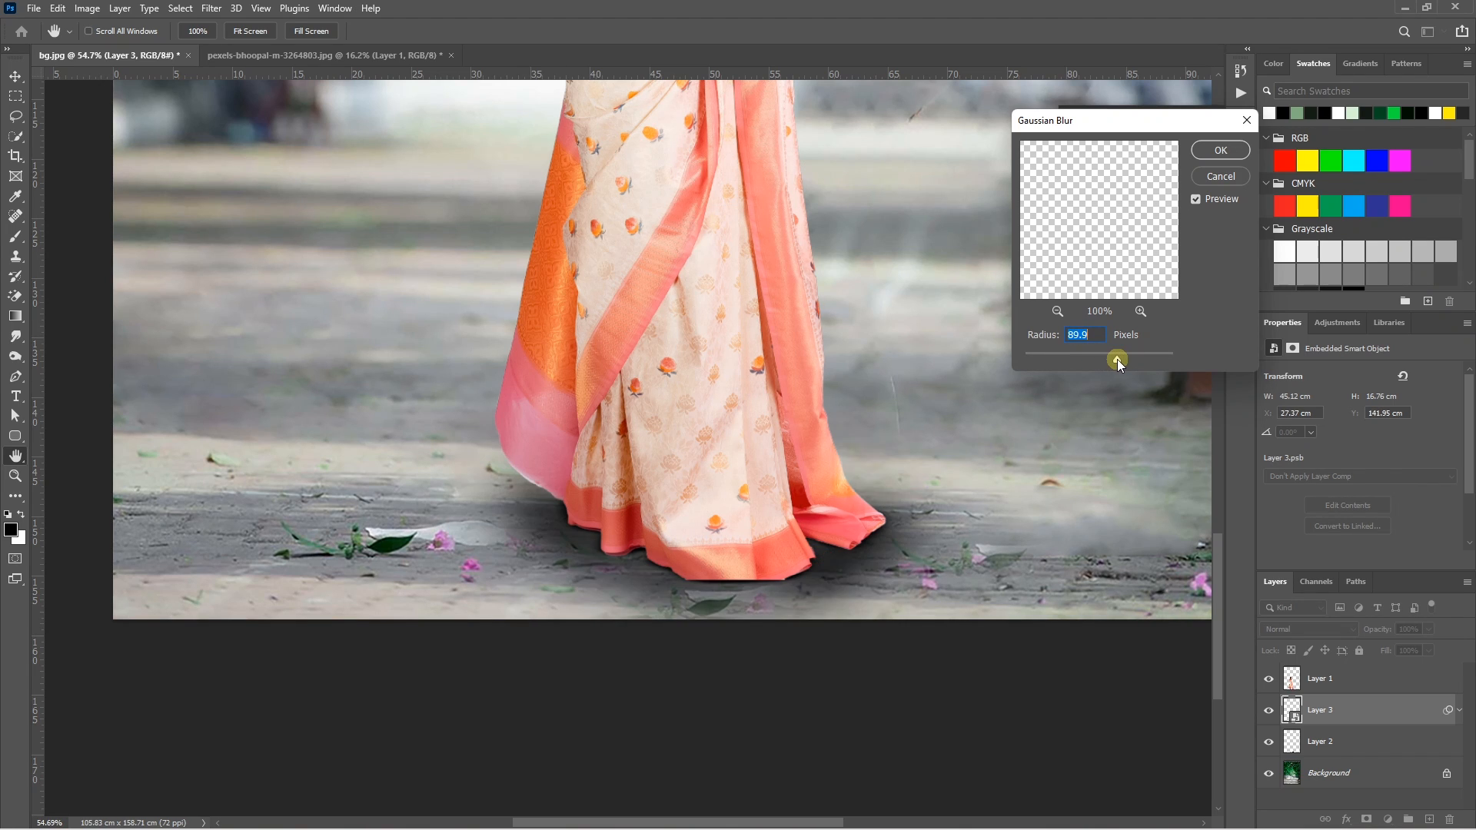
click(1216, 151)
key(b)
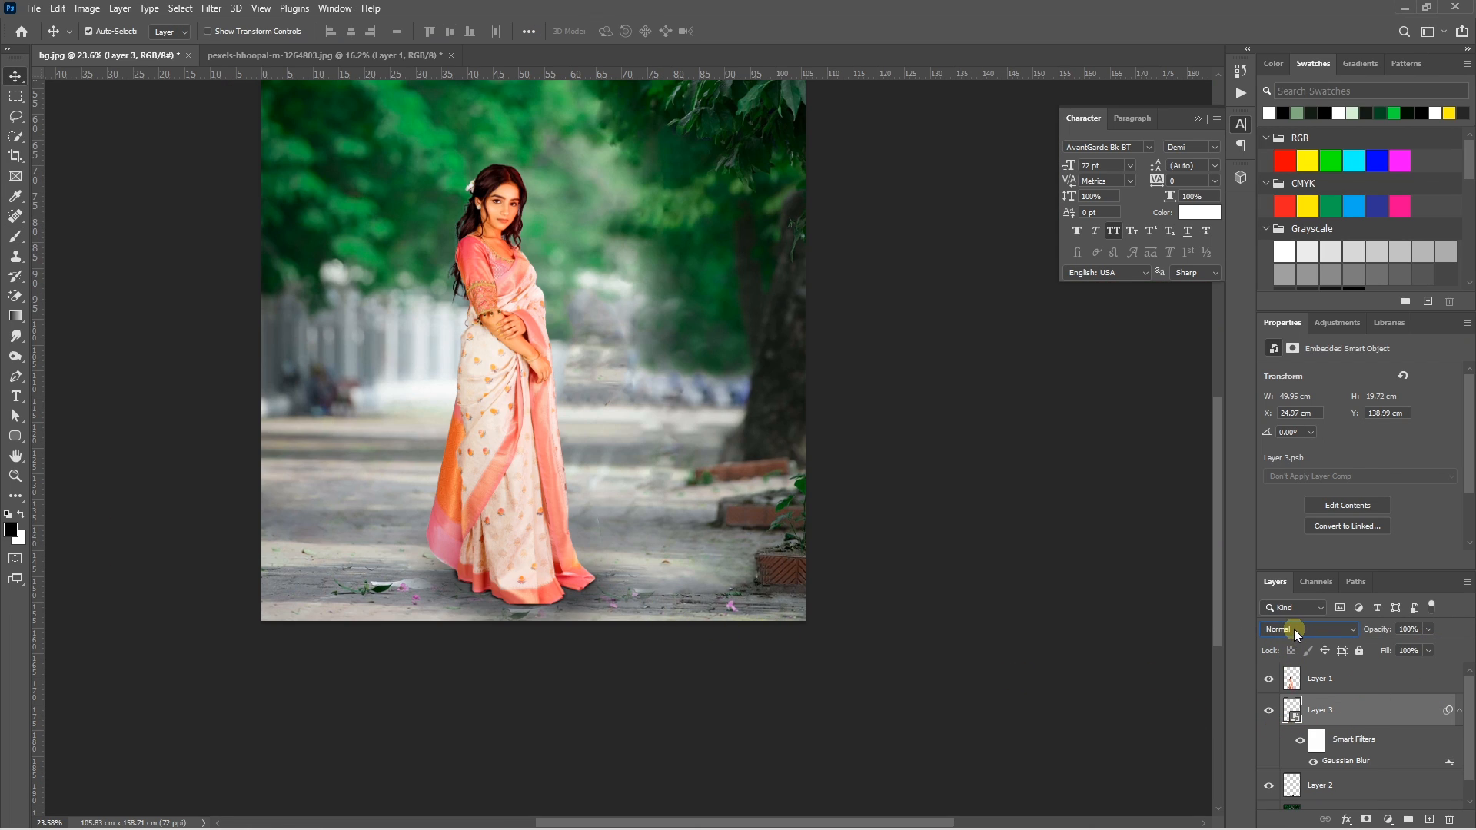
Step: Set the blurred shadow layer's blend mode to Soft Light
click(1297, 634)
click(1296, 639)
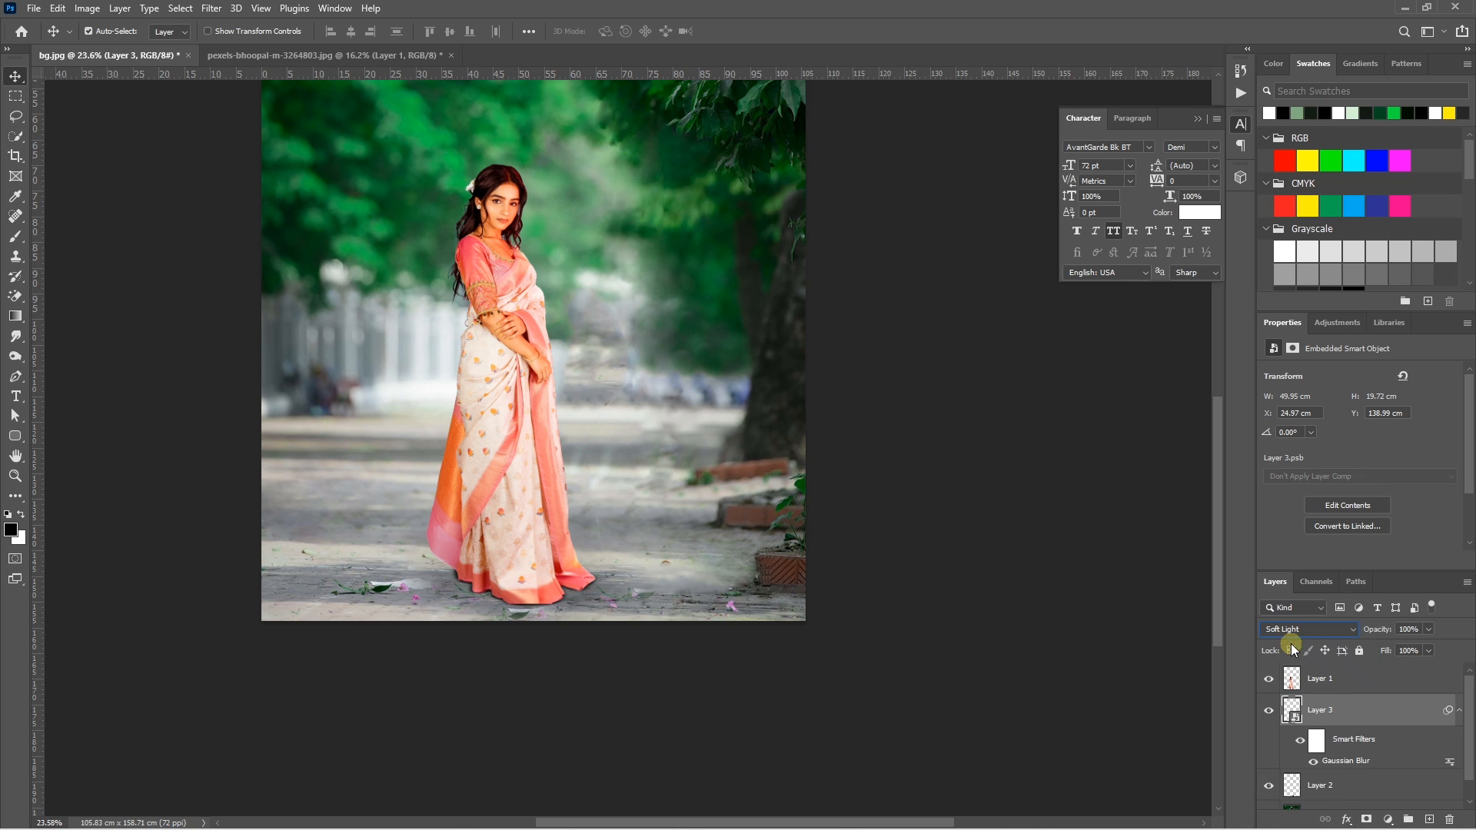
click(917, 643)
scroll(532, 621, up, 5)
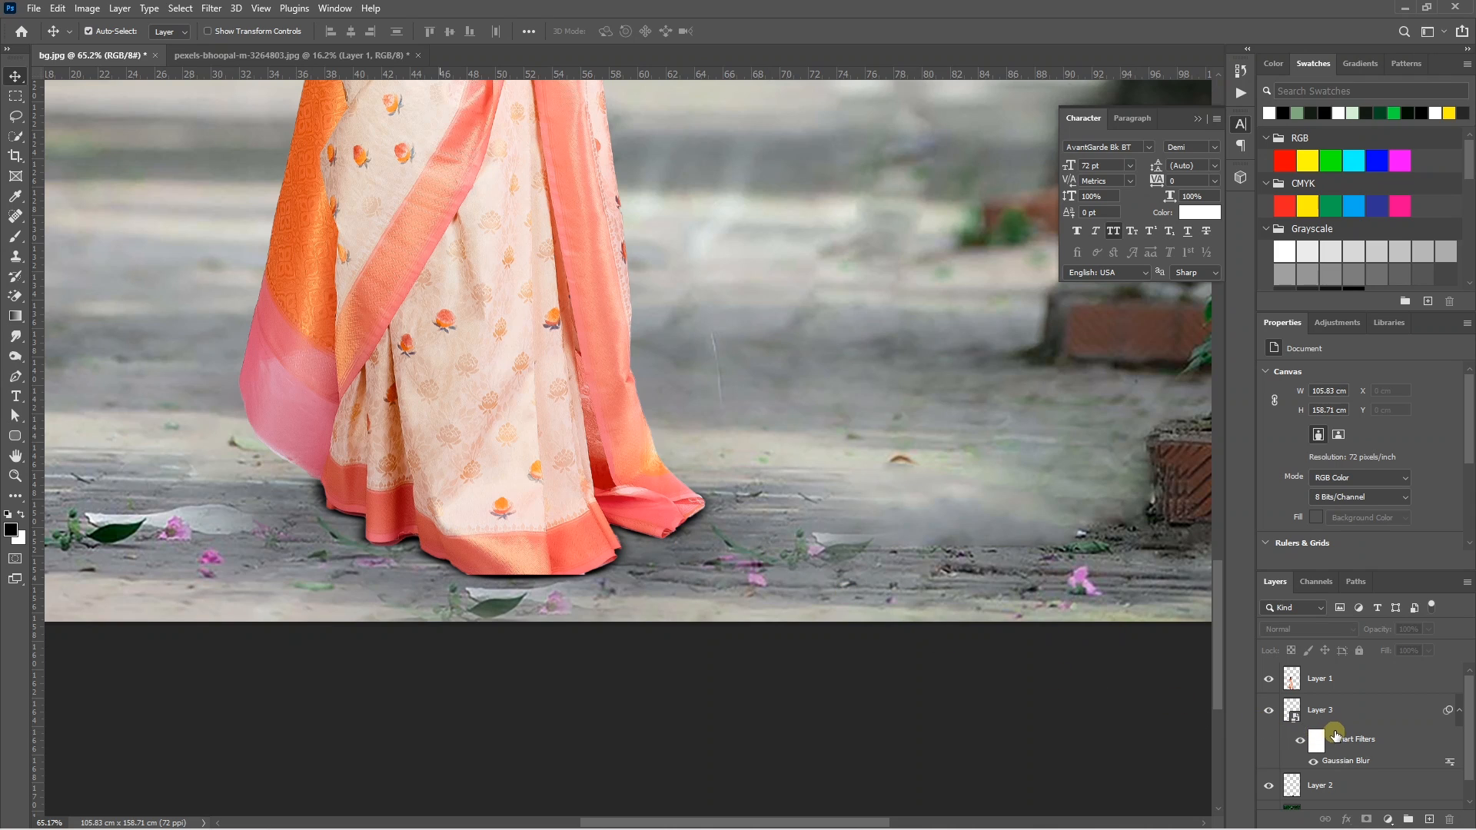
Step: Apply a Gaussian Blur with a radius of 5.2 pixels to the thin contact shadow layer
scroll(1336, 736, down, 1)
click(1319, 765)
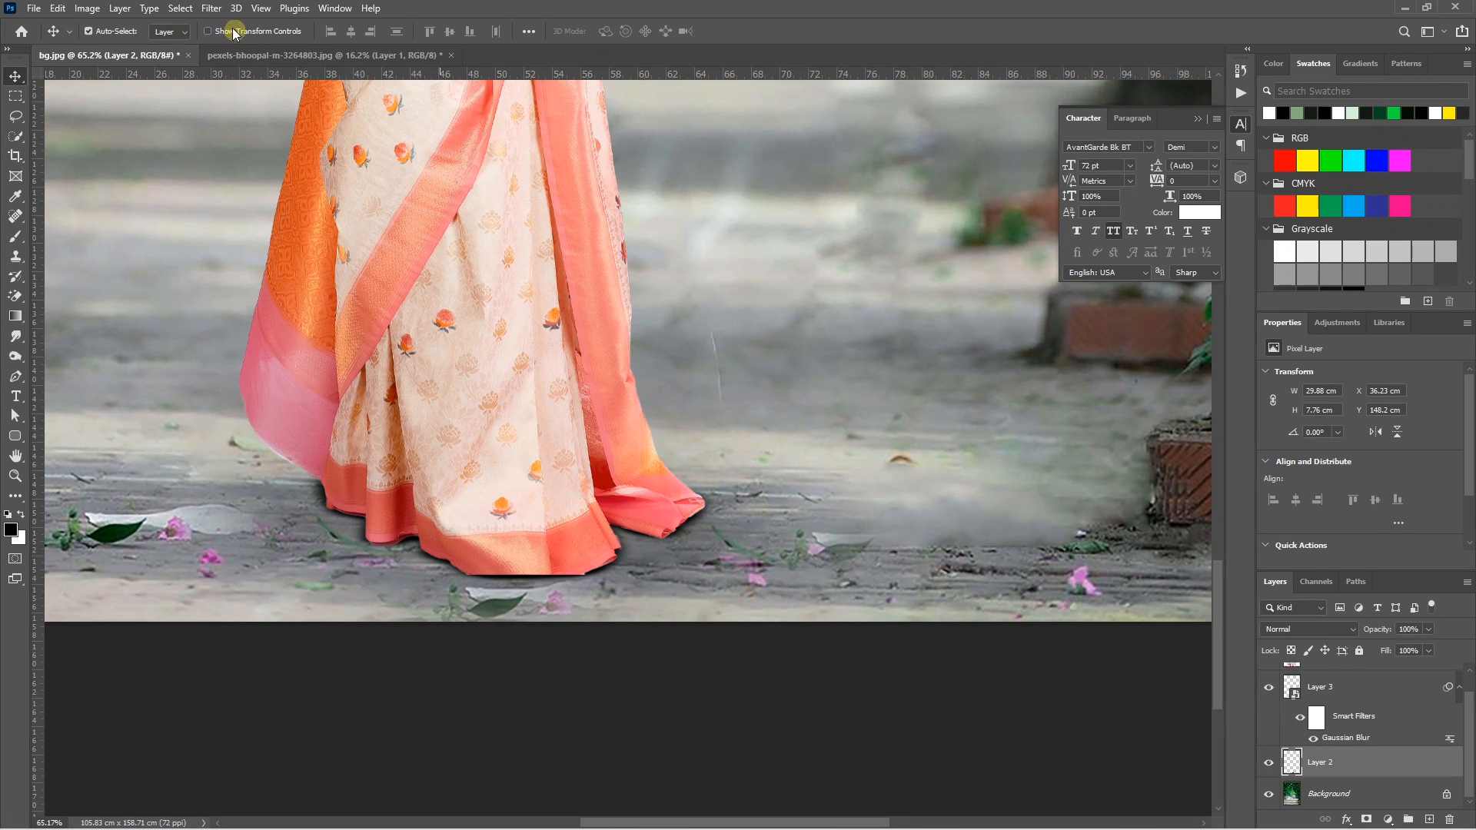
click(212, 7)
mouse_move(254, 205)
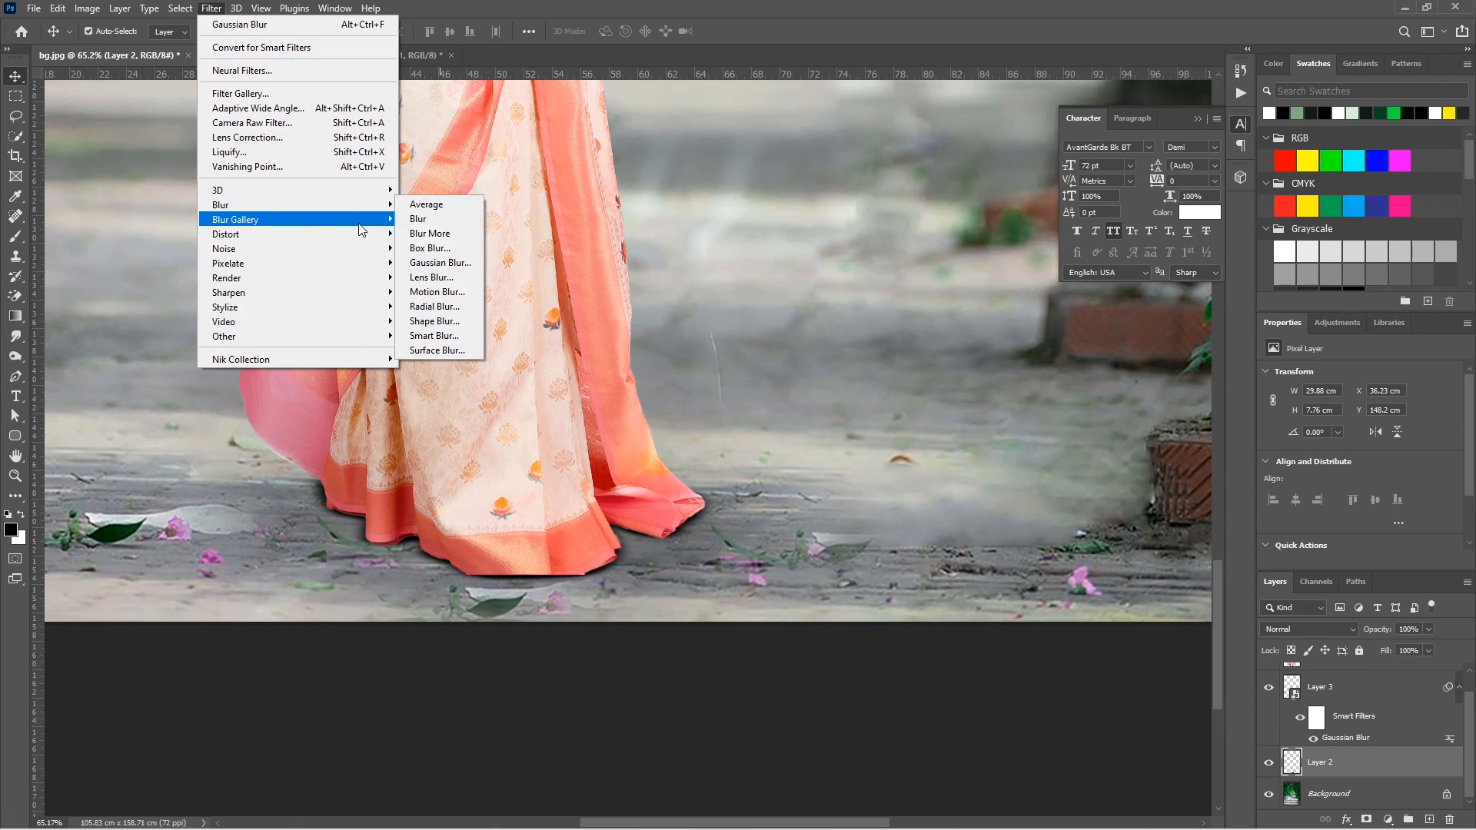
click(433, 263)
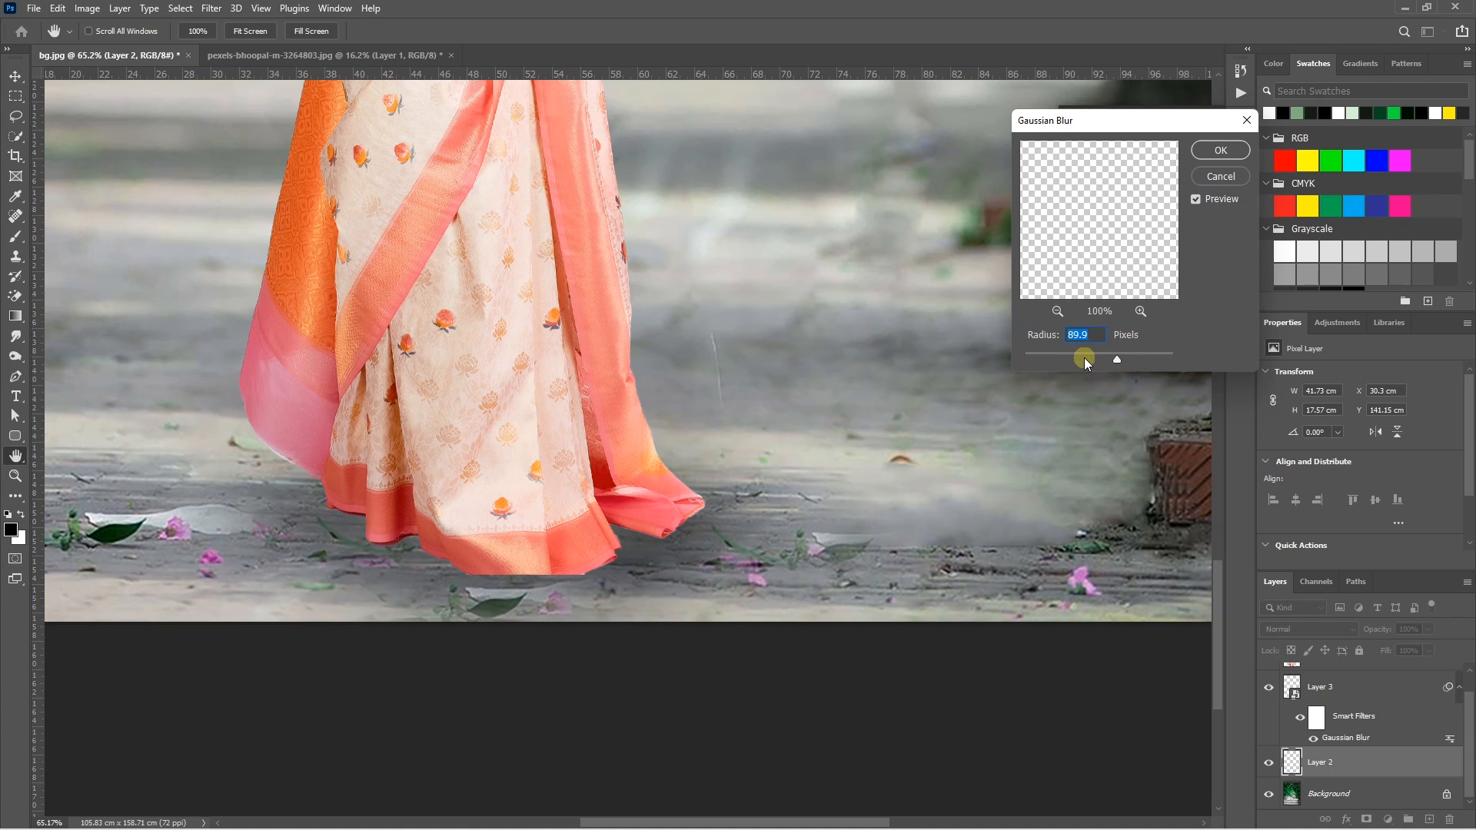
click(1036, 357)
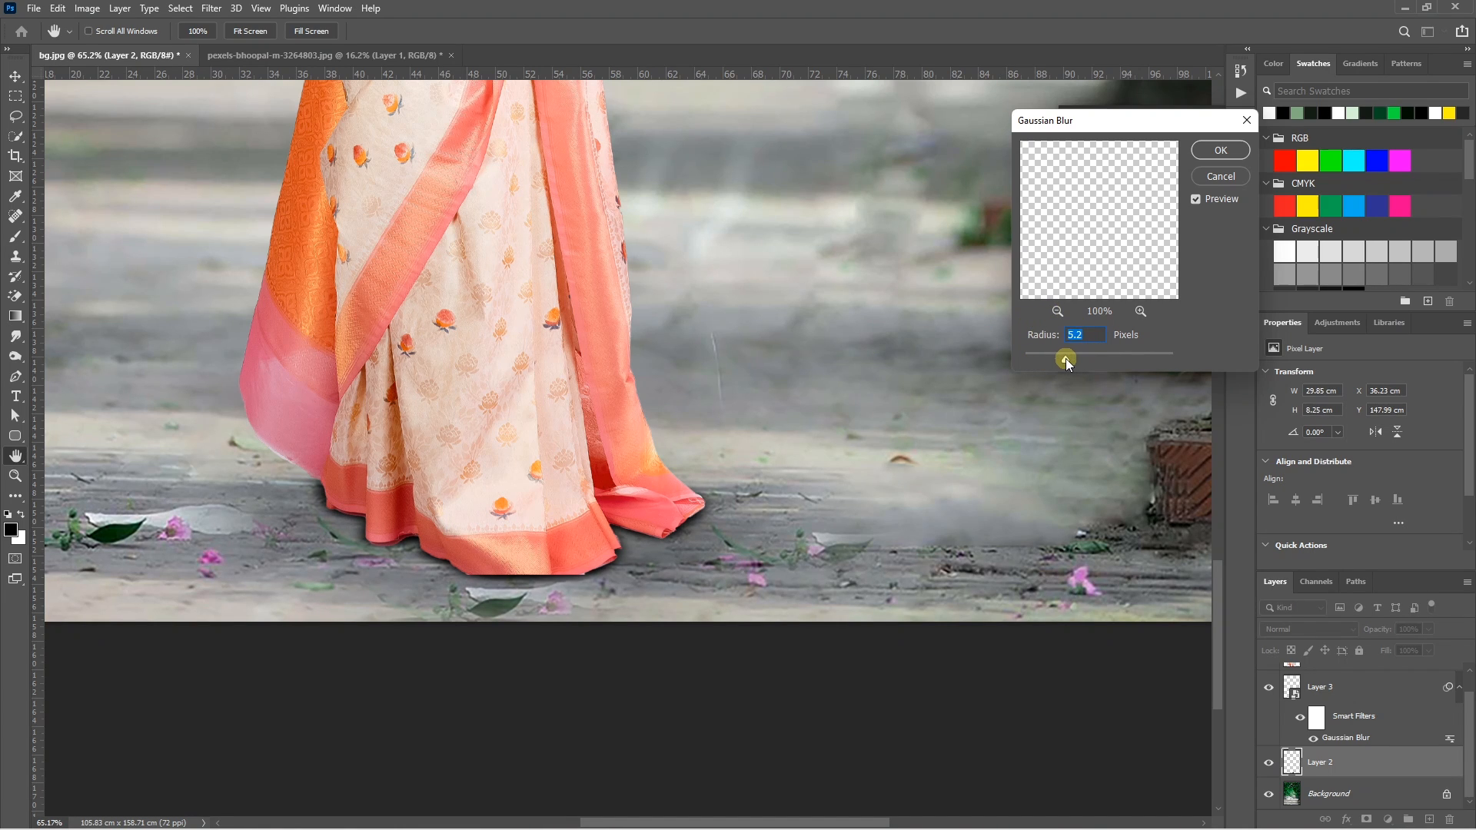
click(1210, 150)
click(477, 646)
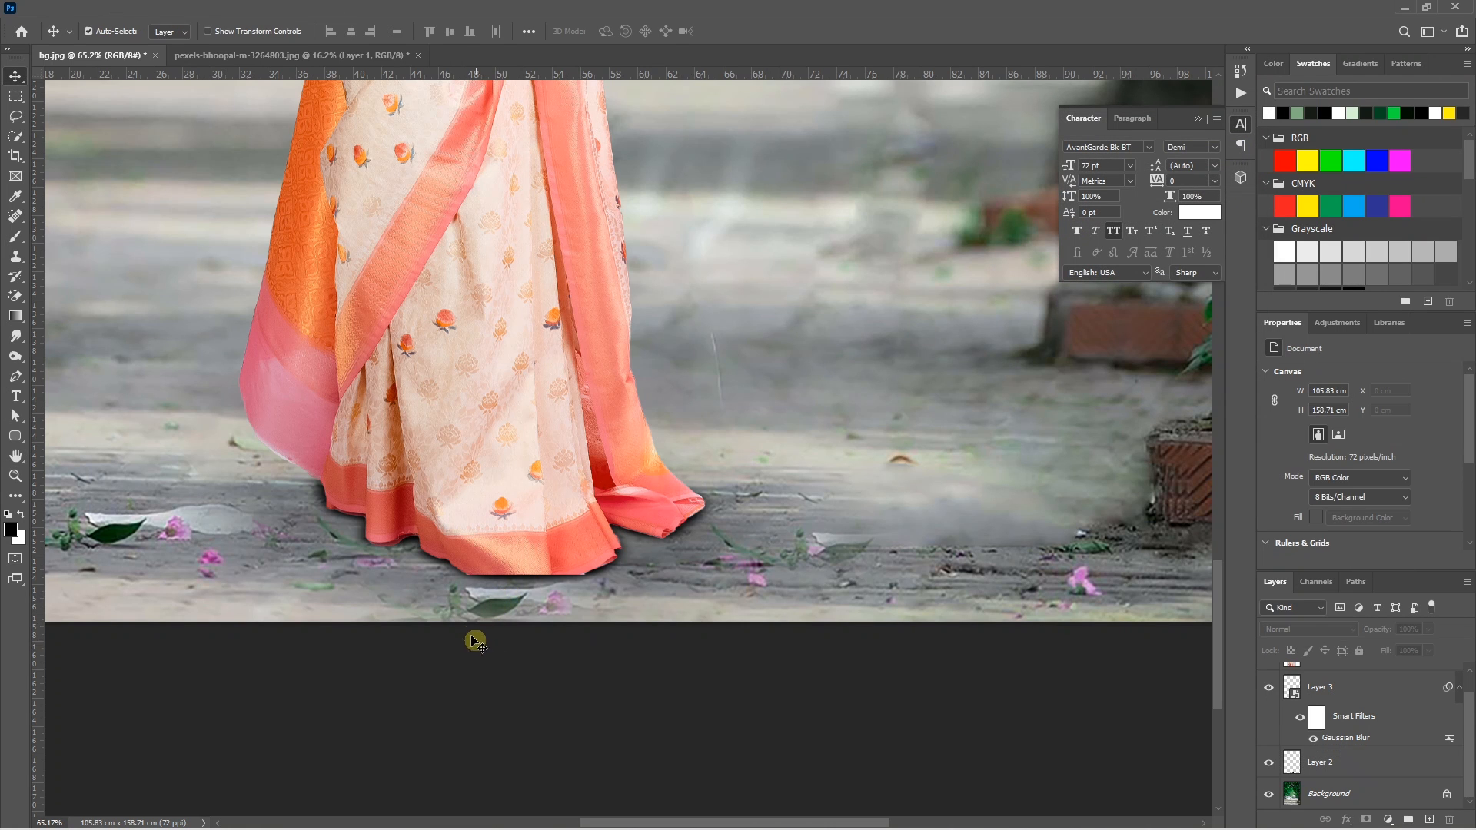
Step: Turn the visibility of the contact shadow and wide shadow layers back on
scroll(346, 596, down, 5)
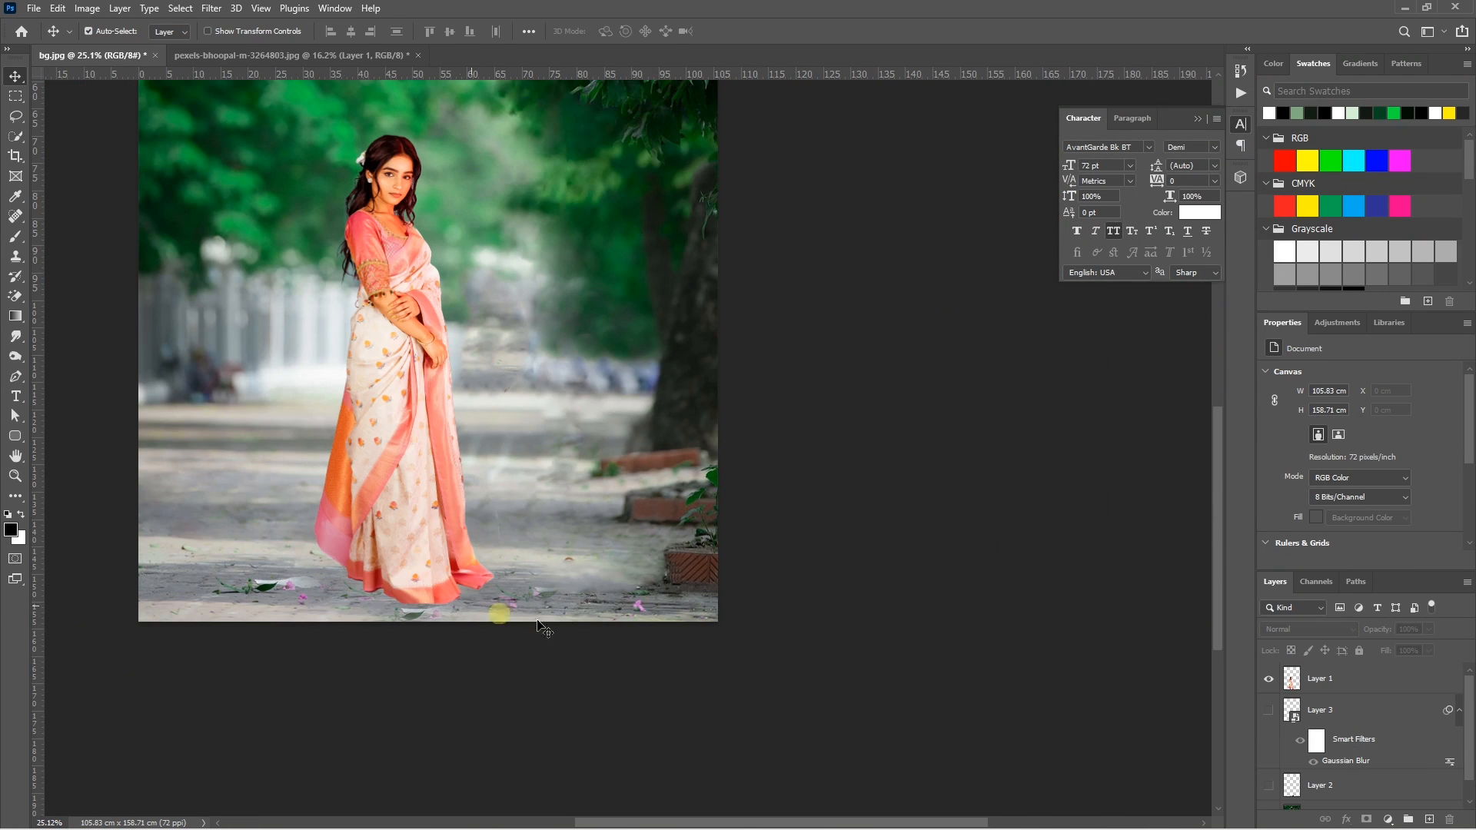
click(1263, 713)
click(1269, 787)
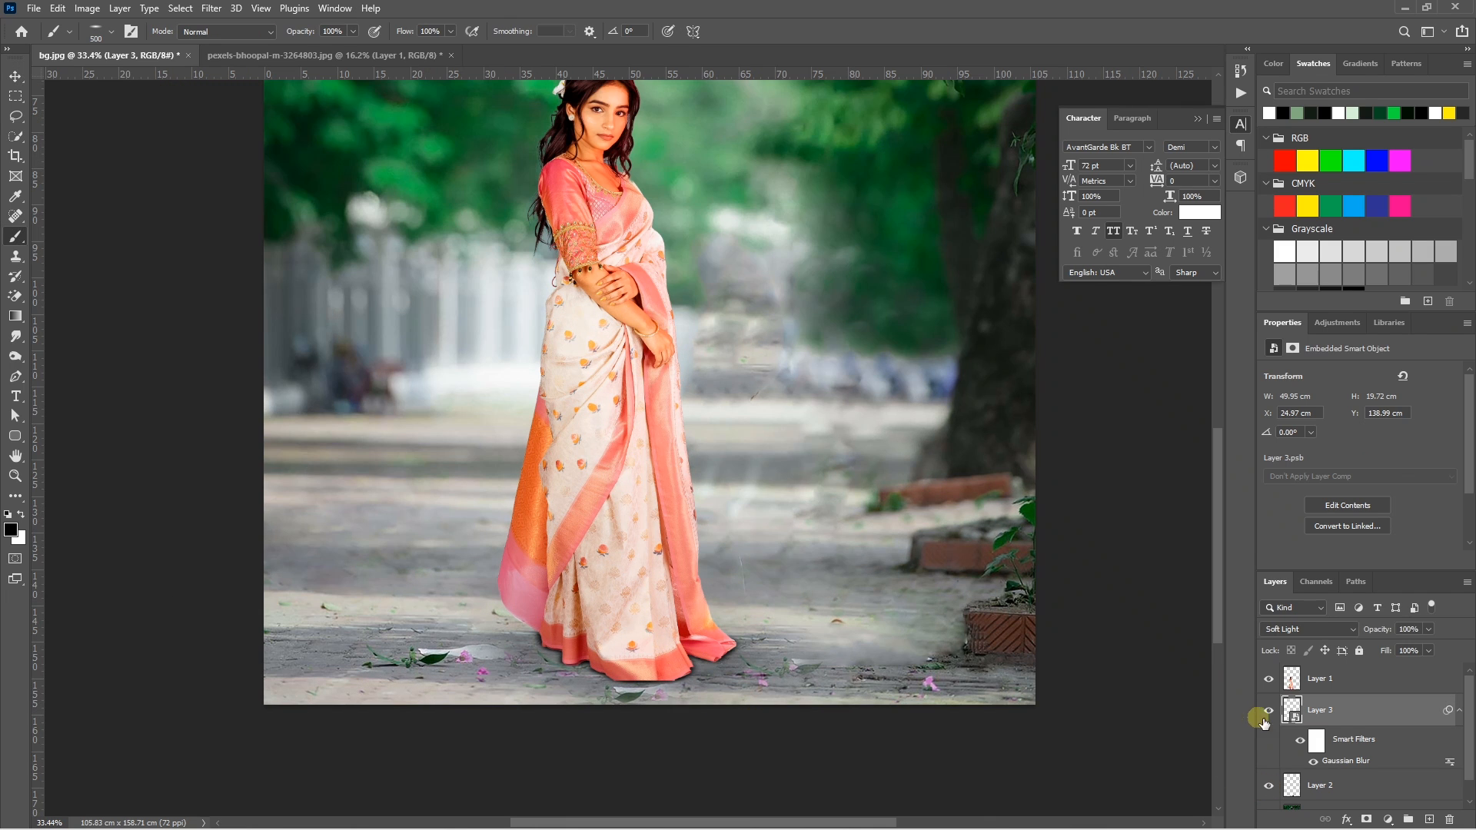
Step: Paint a black cast shadow about 61 cm long from the hem toward the brick planter on a new layer, and convert it to a smart object
click(1430, 821)
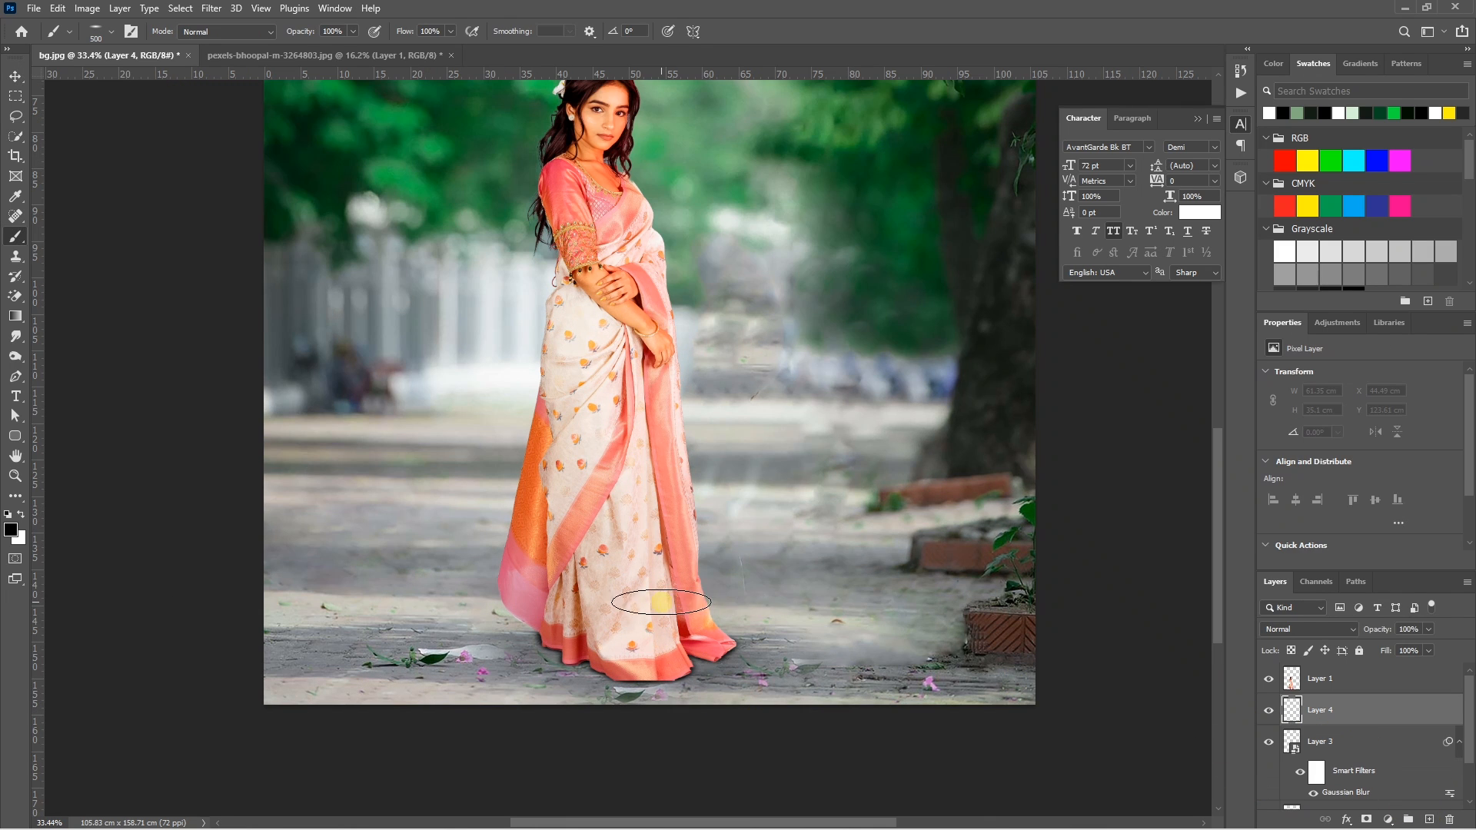
drag(692, 642, 972, 589)
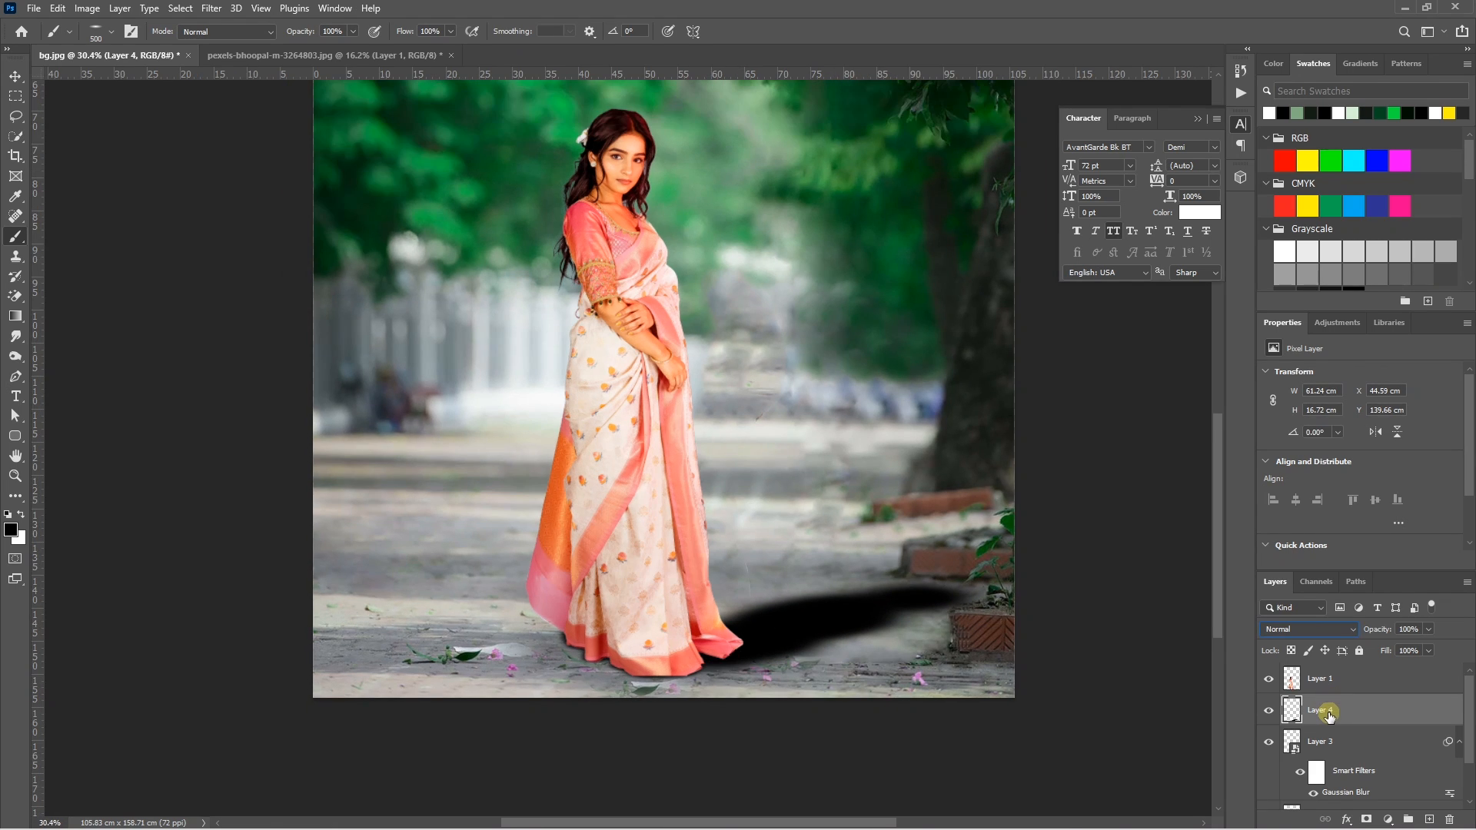
right_click(1329, 715)
click(1330, 275)
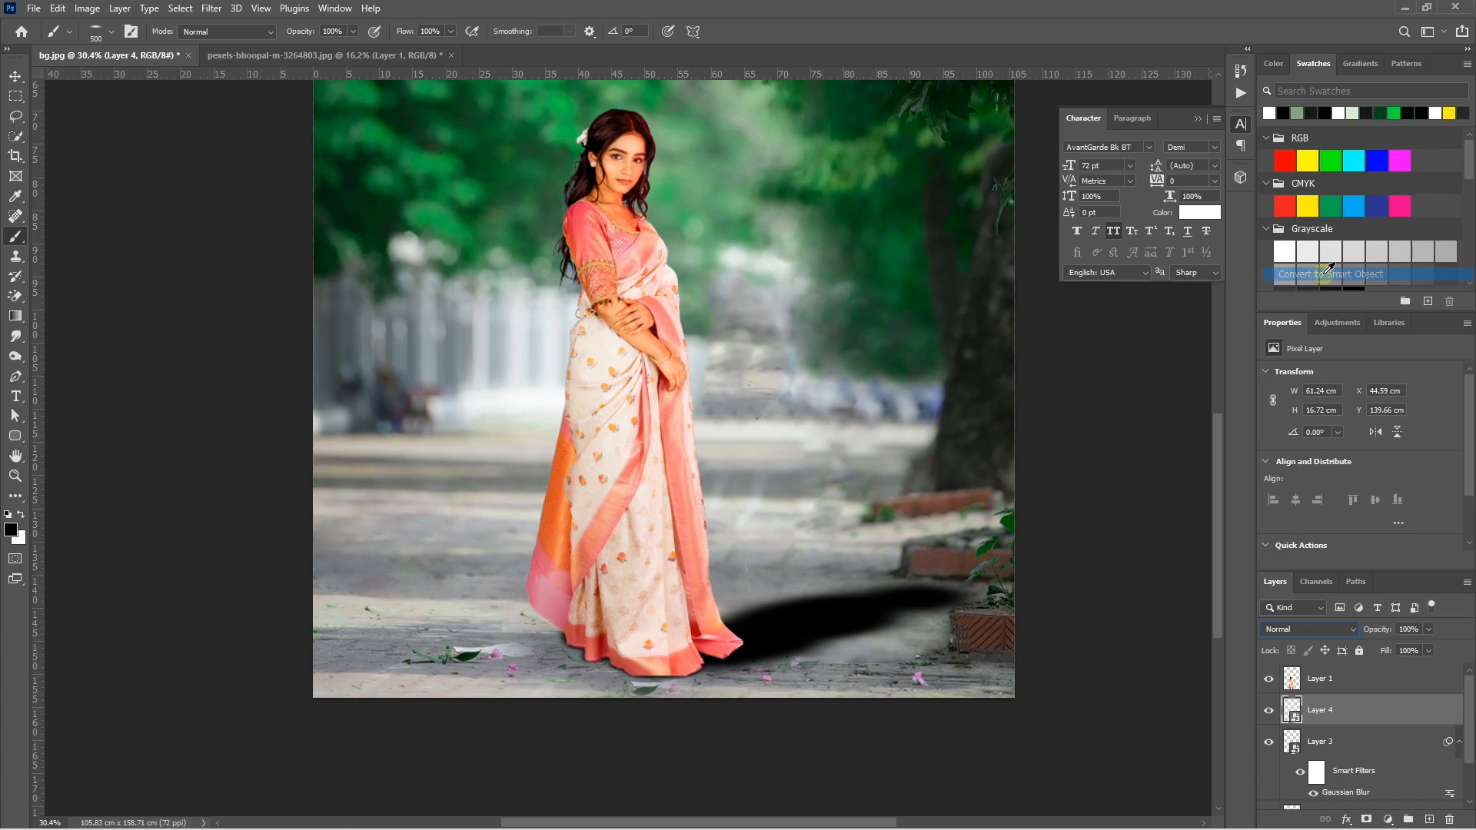
Step: Apply a Gaussian Blur with a radius of 81.2 pixels to the cast shadow and set its opacity to 70%
click(209, 9)
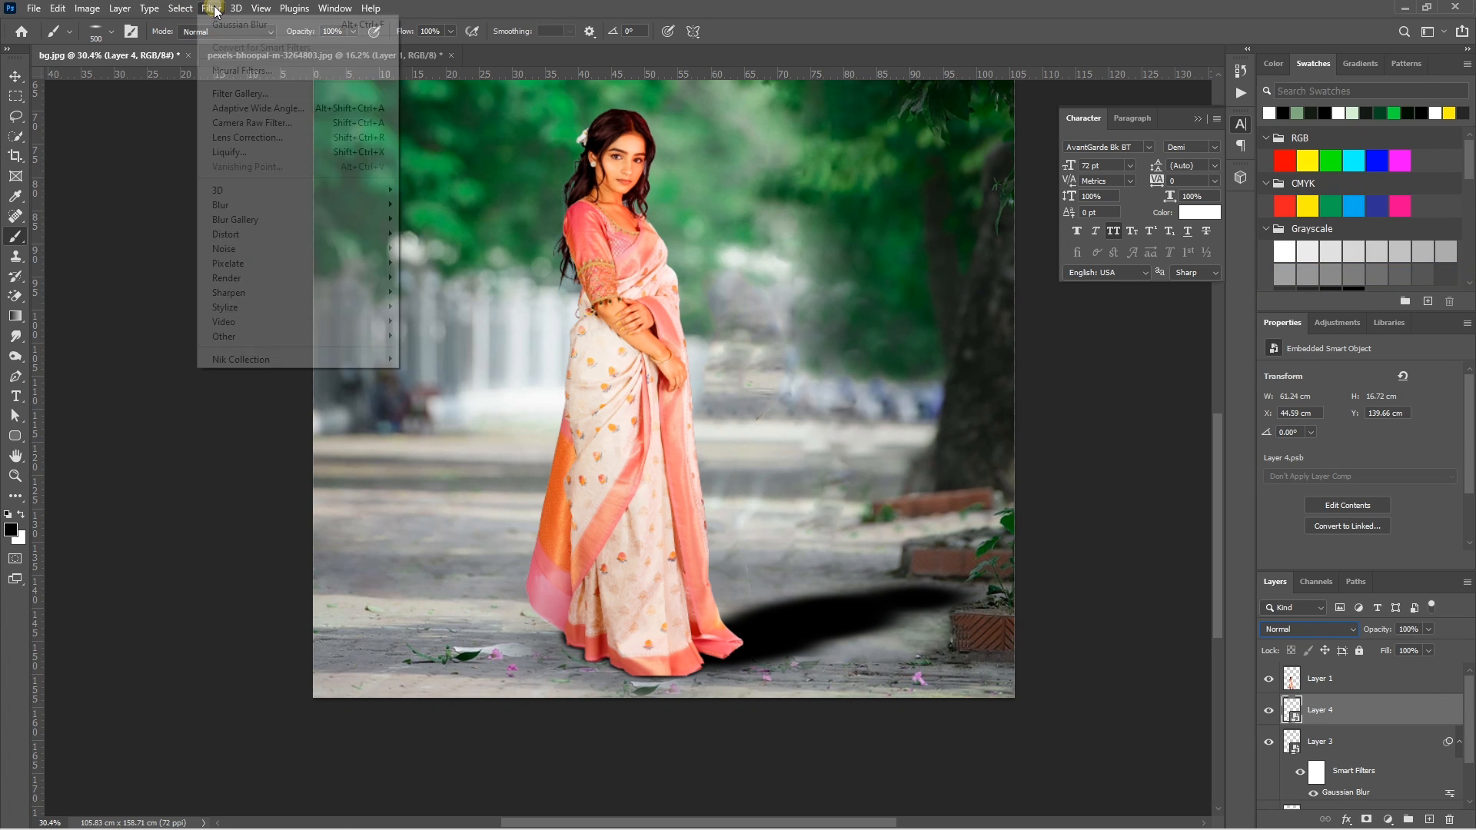
mouse_move(250, 206)
click(431, 263)
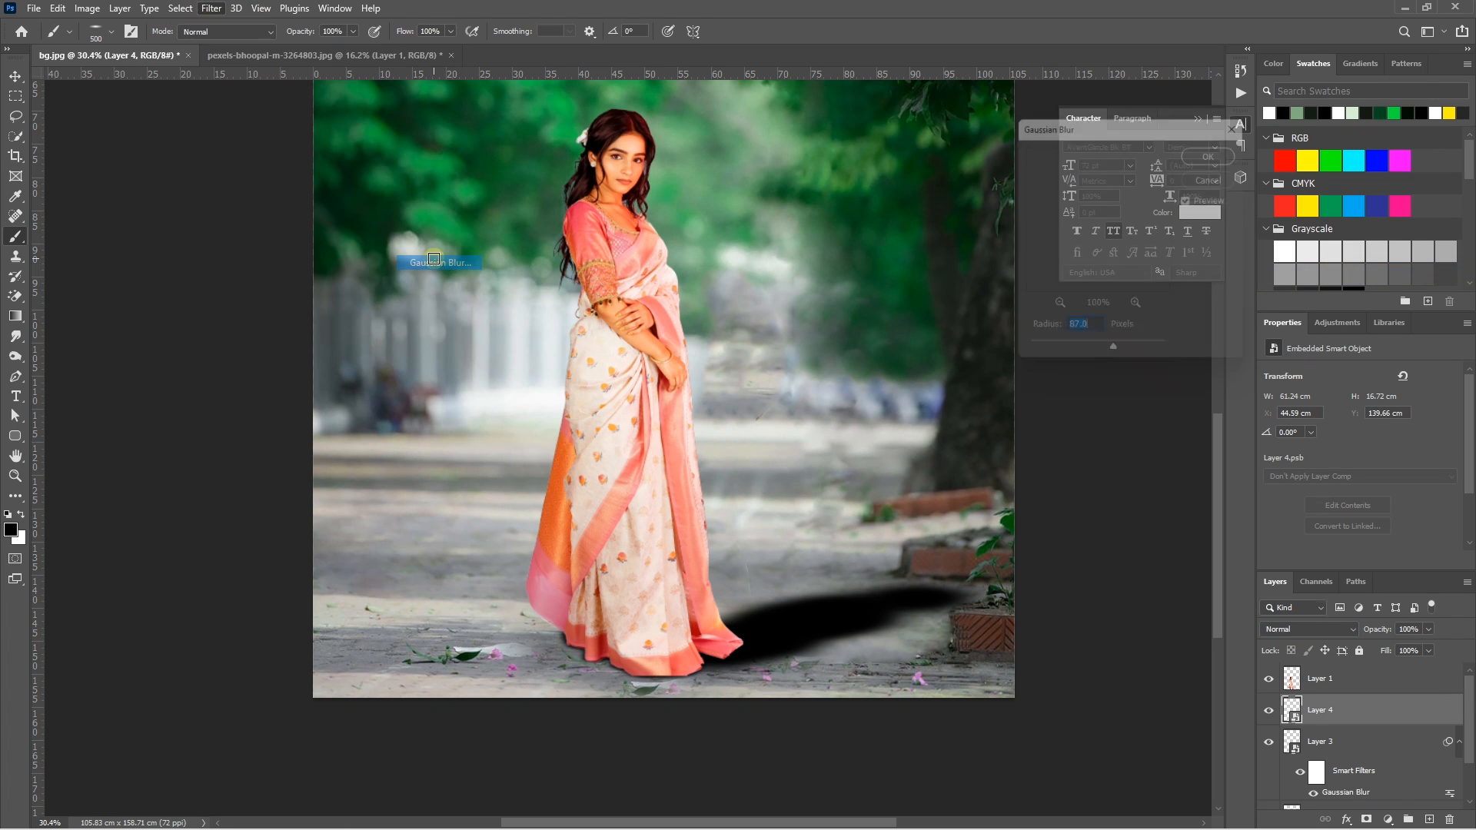
drag(1131, 363, 1115, 359)
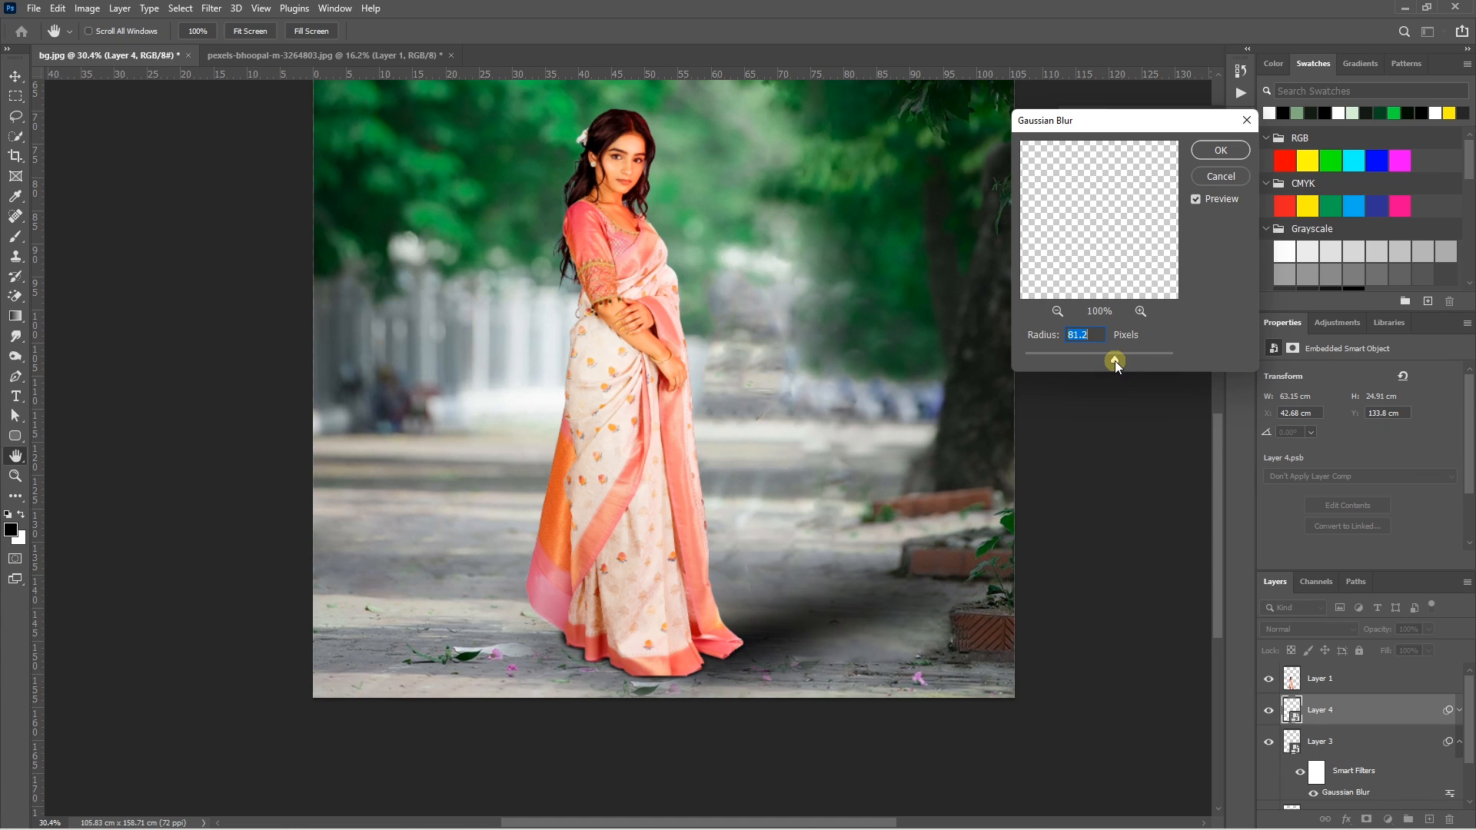
click(1138, 287)
click(1216, 159)
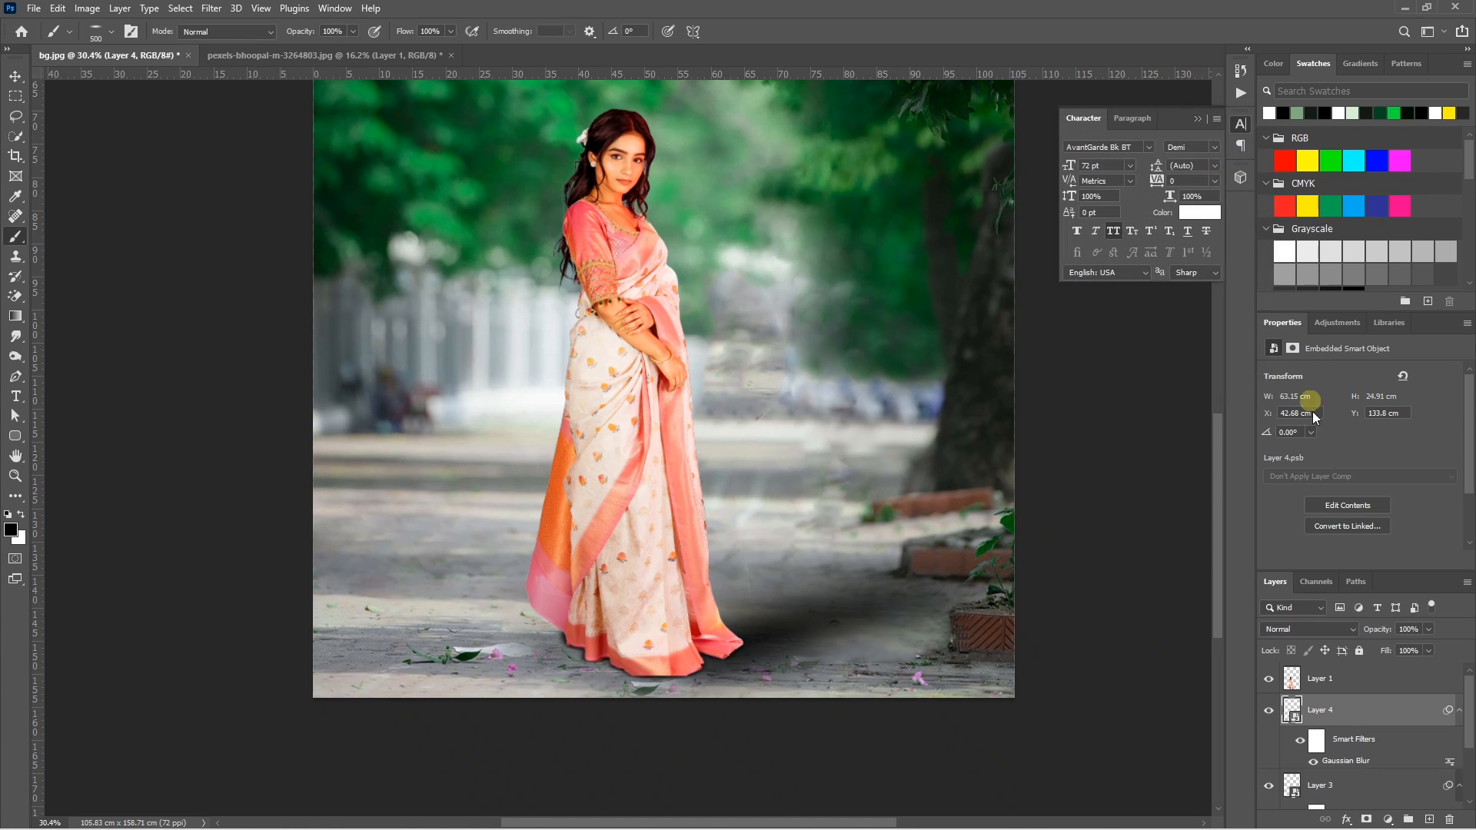
mouse_move(1413, 650)
mouse_down()
mouse_move(1386, 647)
mouse_move(1414, 650)
mouse_up()
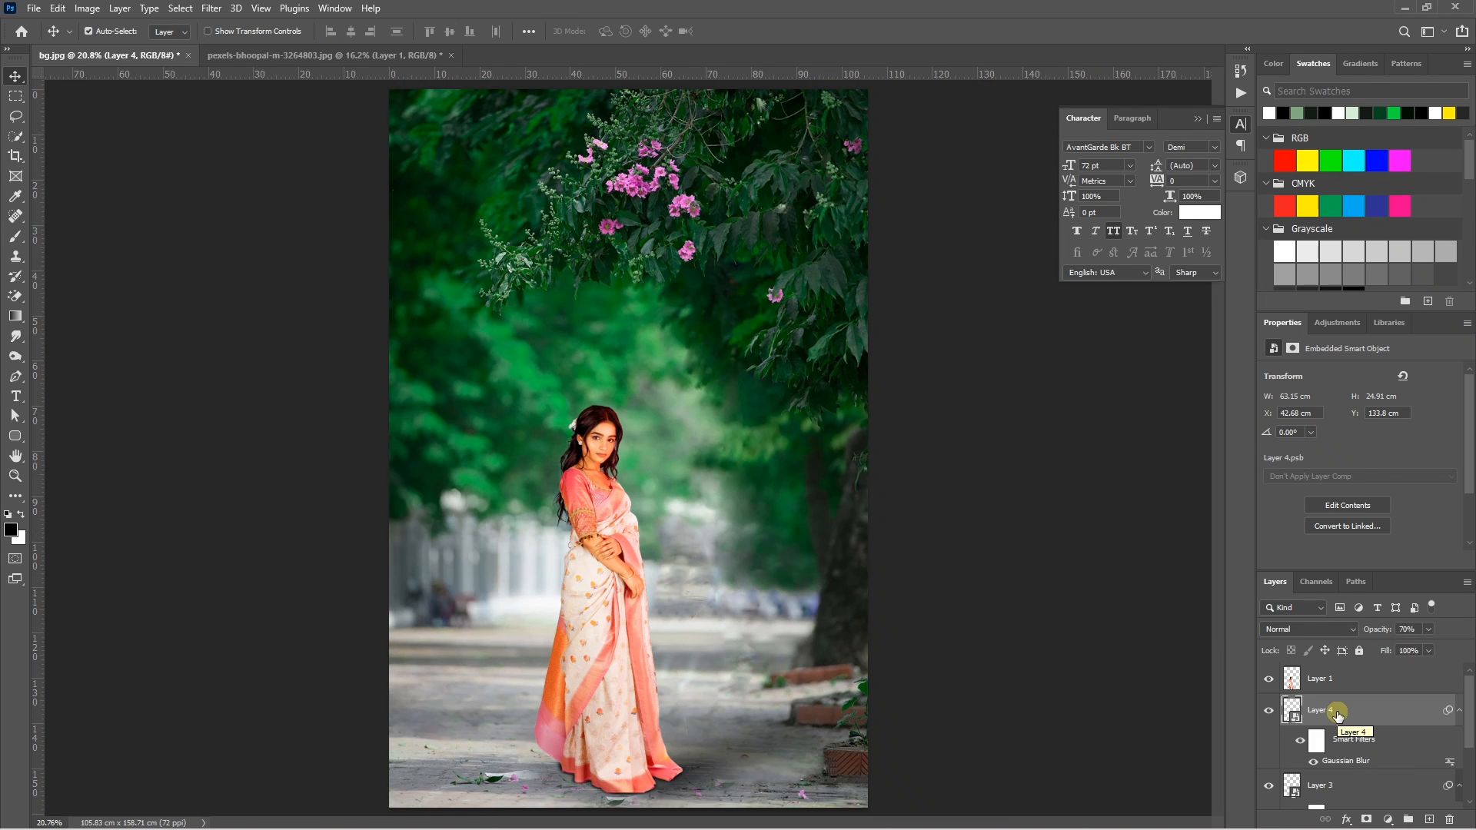
Step: Duplicate the blurred cast shadow layer and change the copy's blend mode
key(ctrl+j)
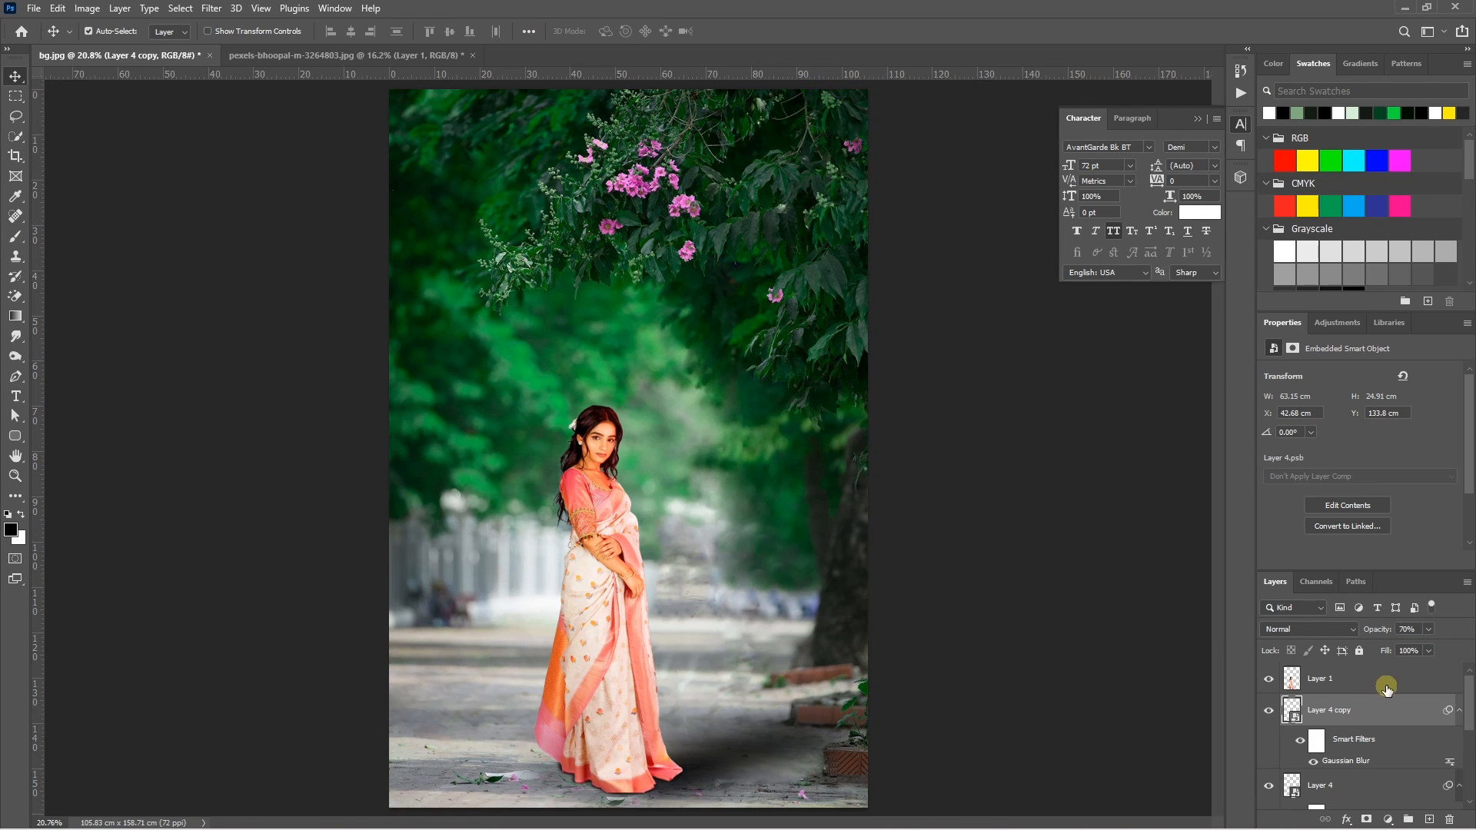
click(1327, 627)
click(1301, 647)
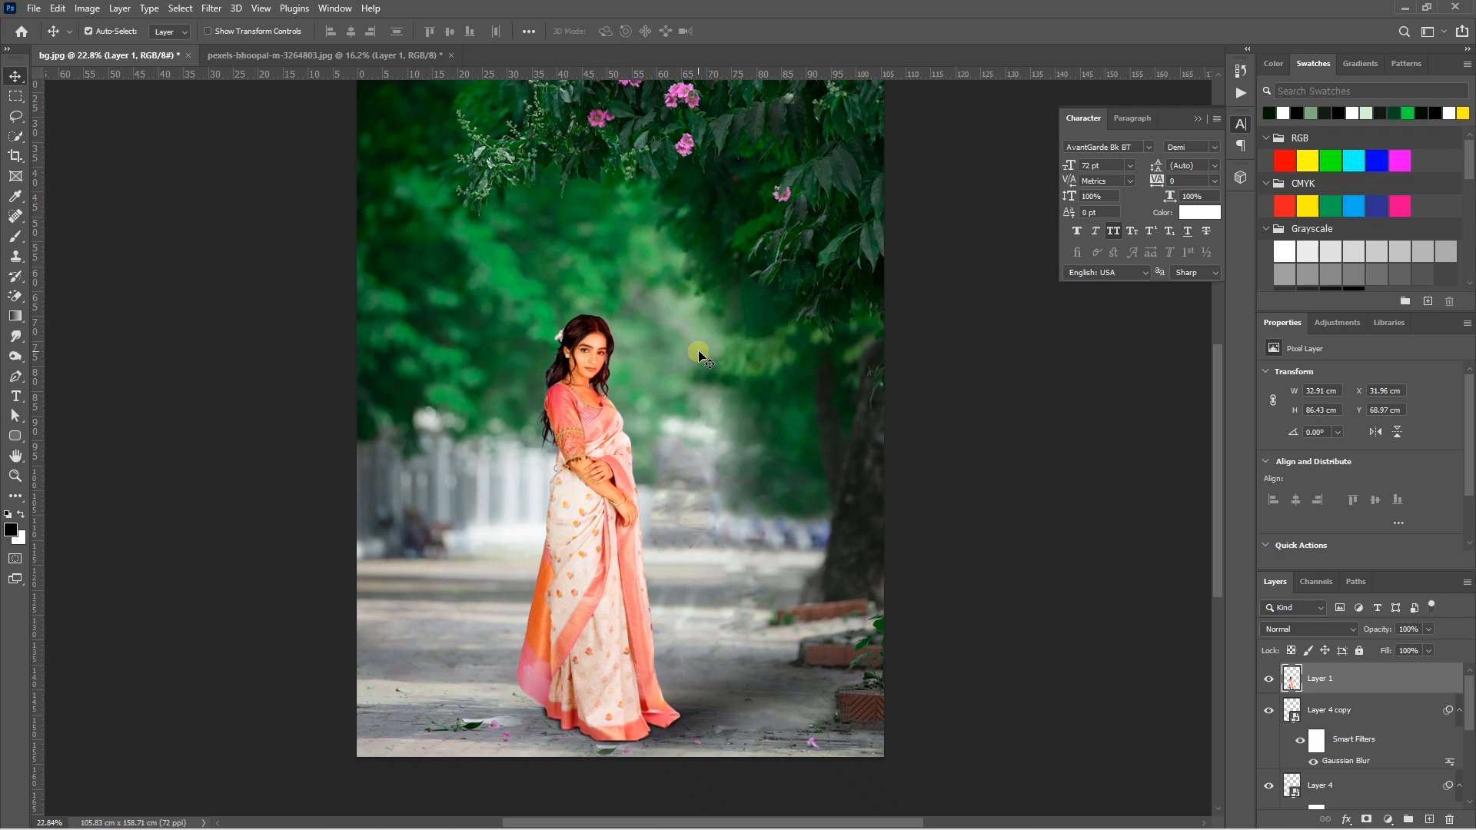
Step: Add a Curves adjustment layer above the woman's layer and clip it to that layer
click(1388, 820)
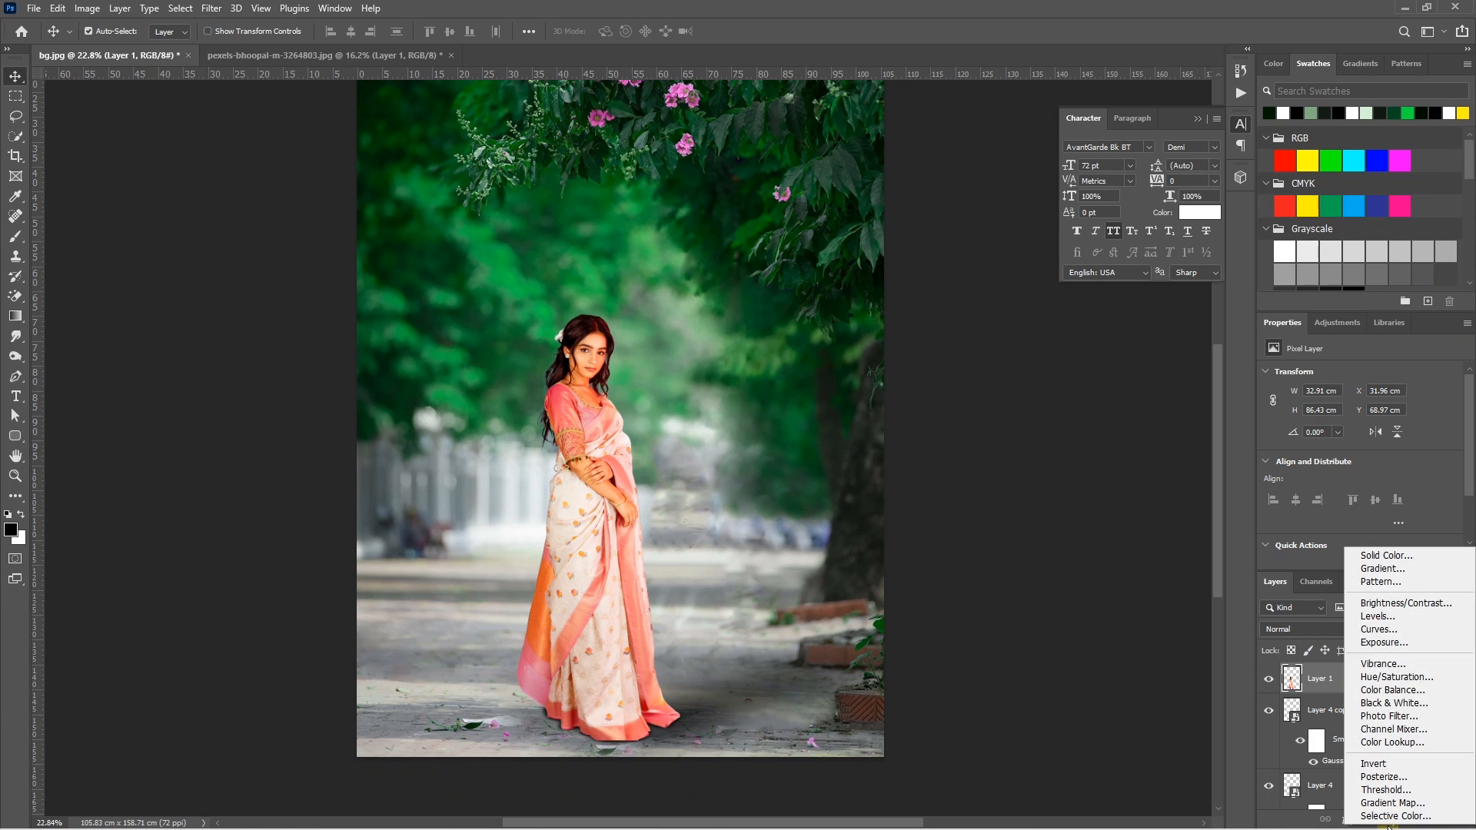
click(1389, 629)
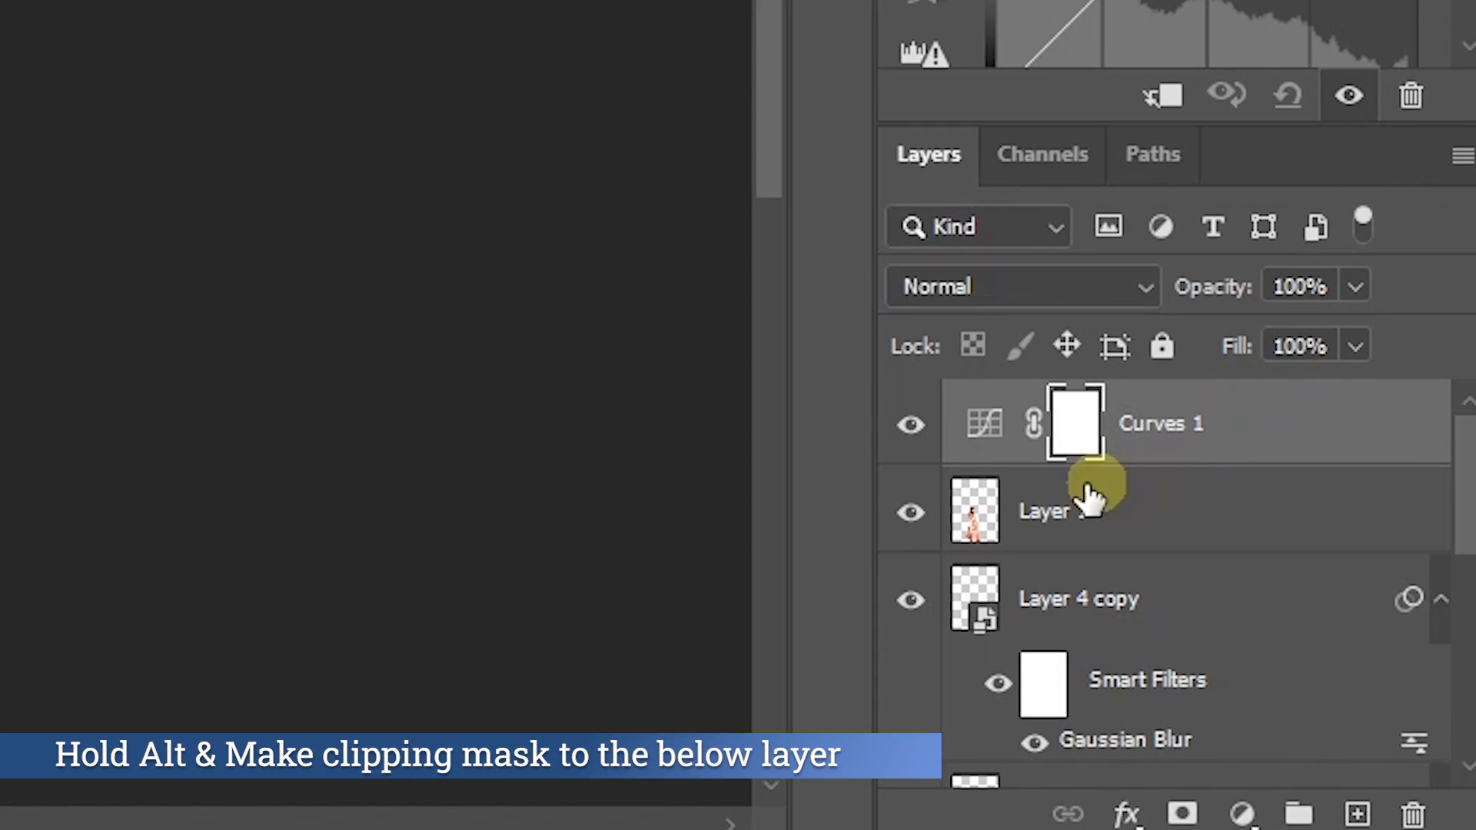
alt+click(1153, 464)
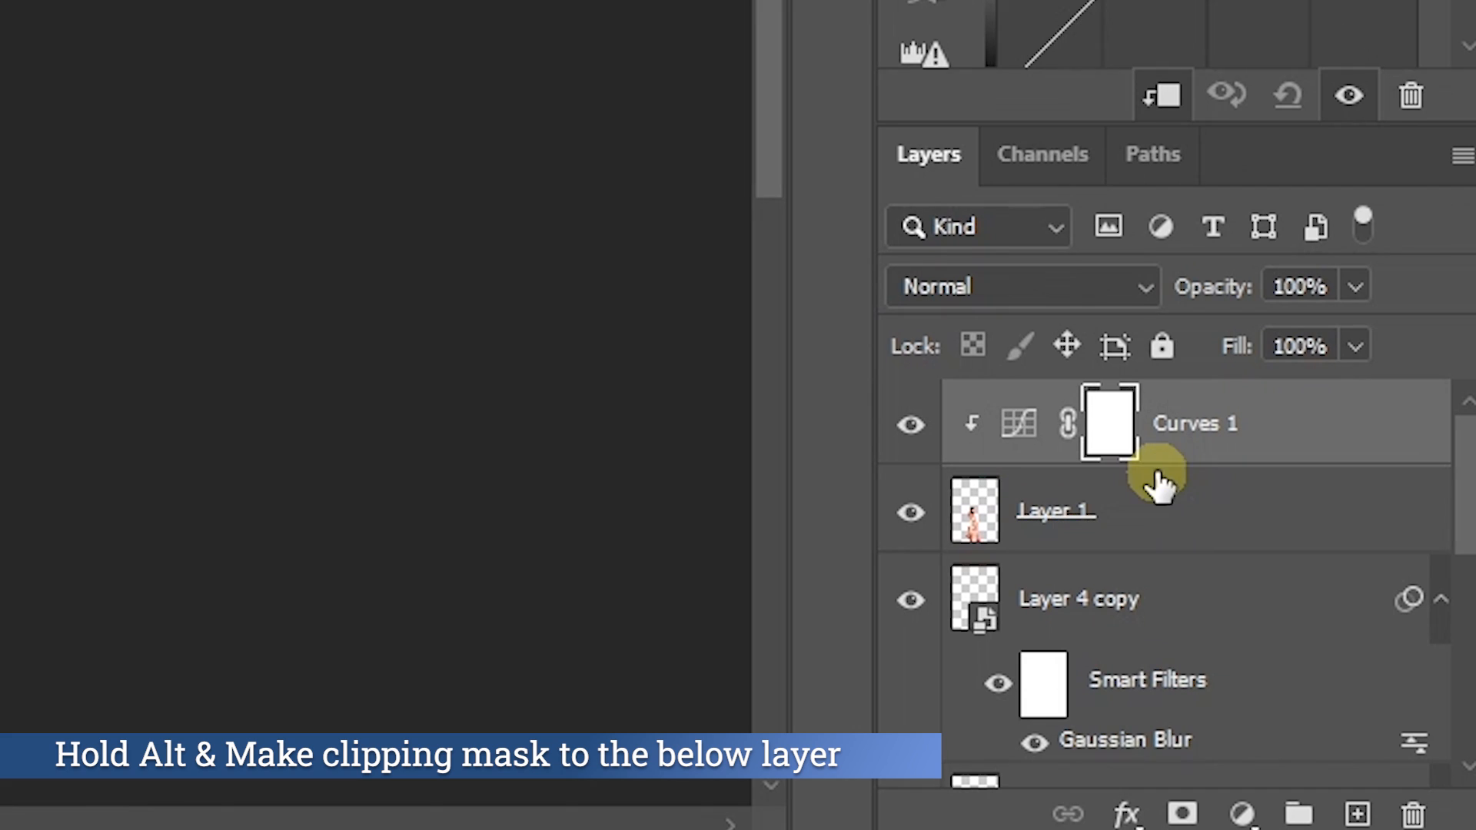
Step: In the Curves auto color correction options, choose Find Dark & Light Colors and set the target shadow color to dark green #001500
click(1021, 429)
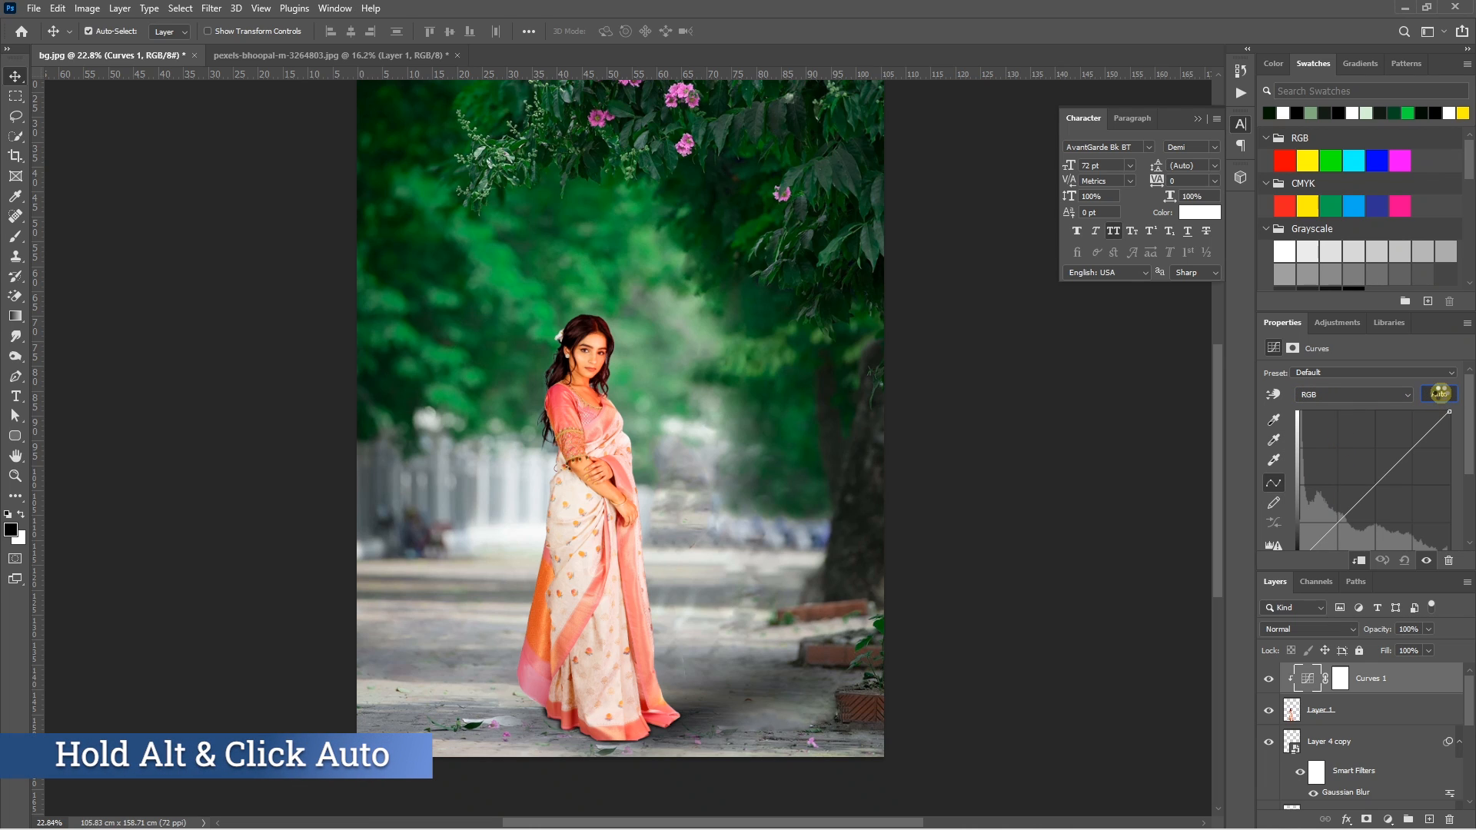
alt+click(1440, 393)
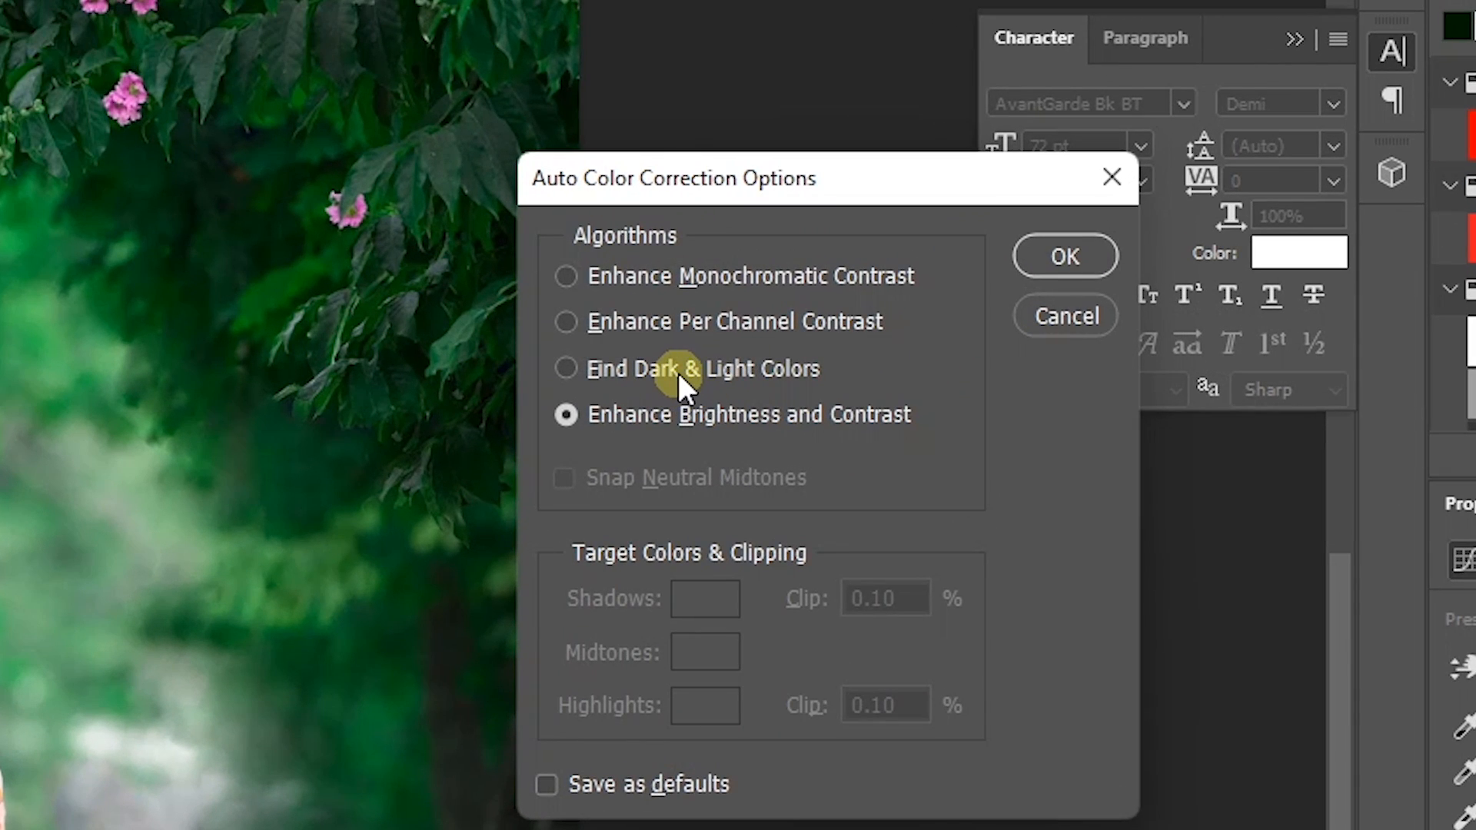
click(678, 372)
click(706, 599)
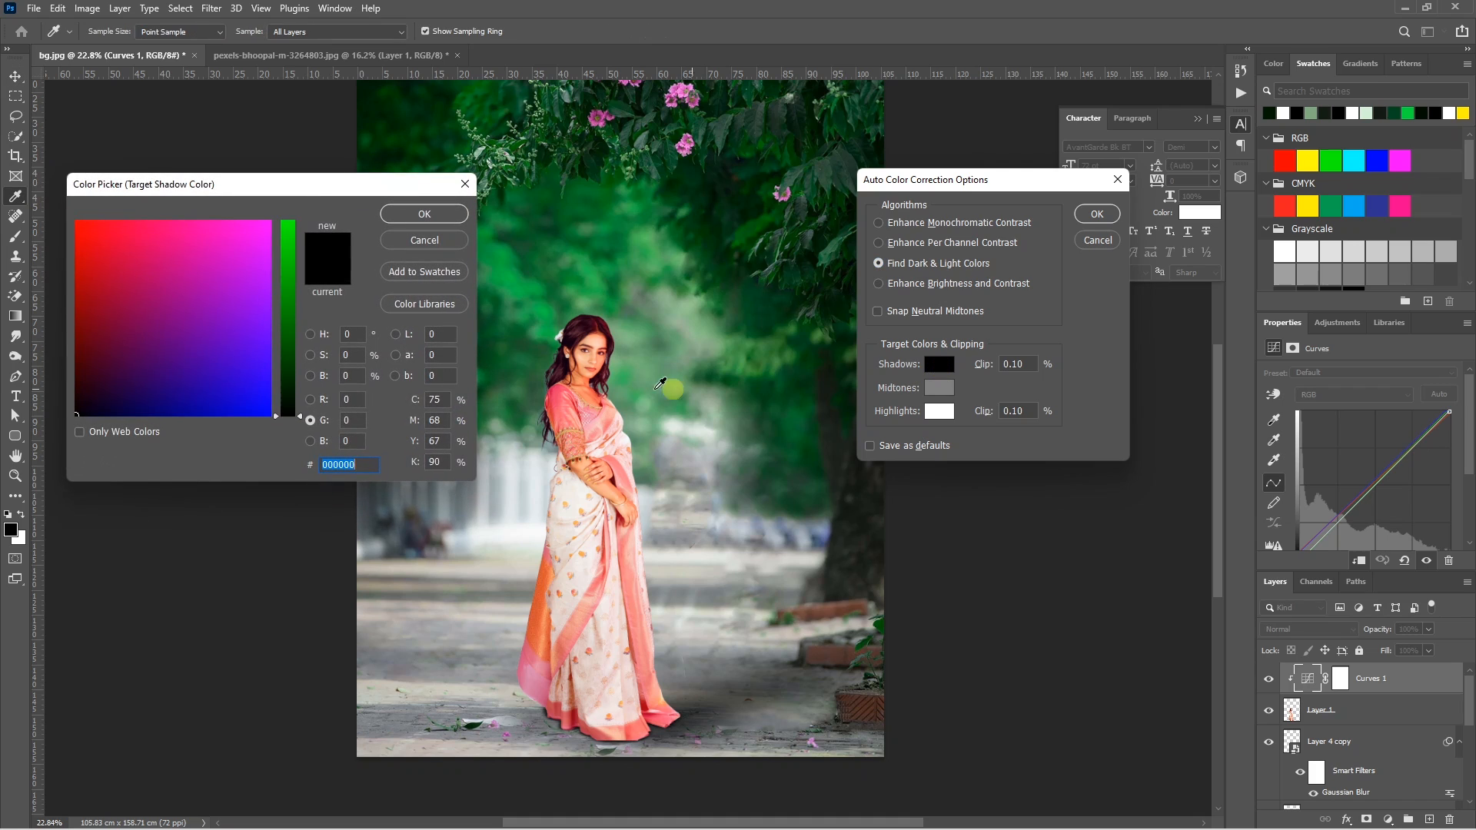
drag(300, 417, 301, 400)
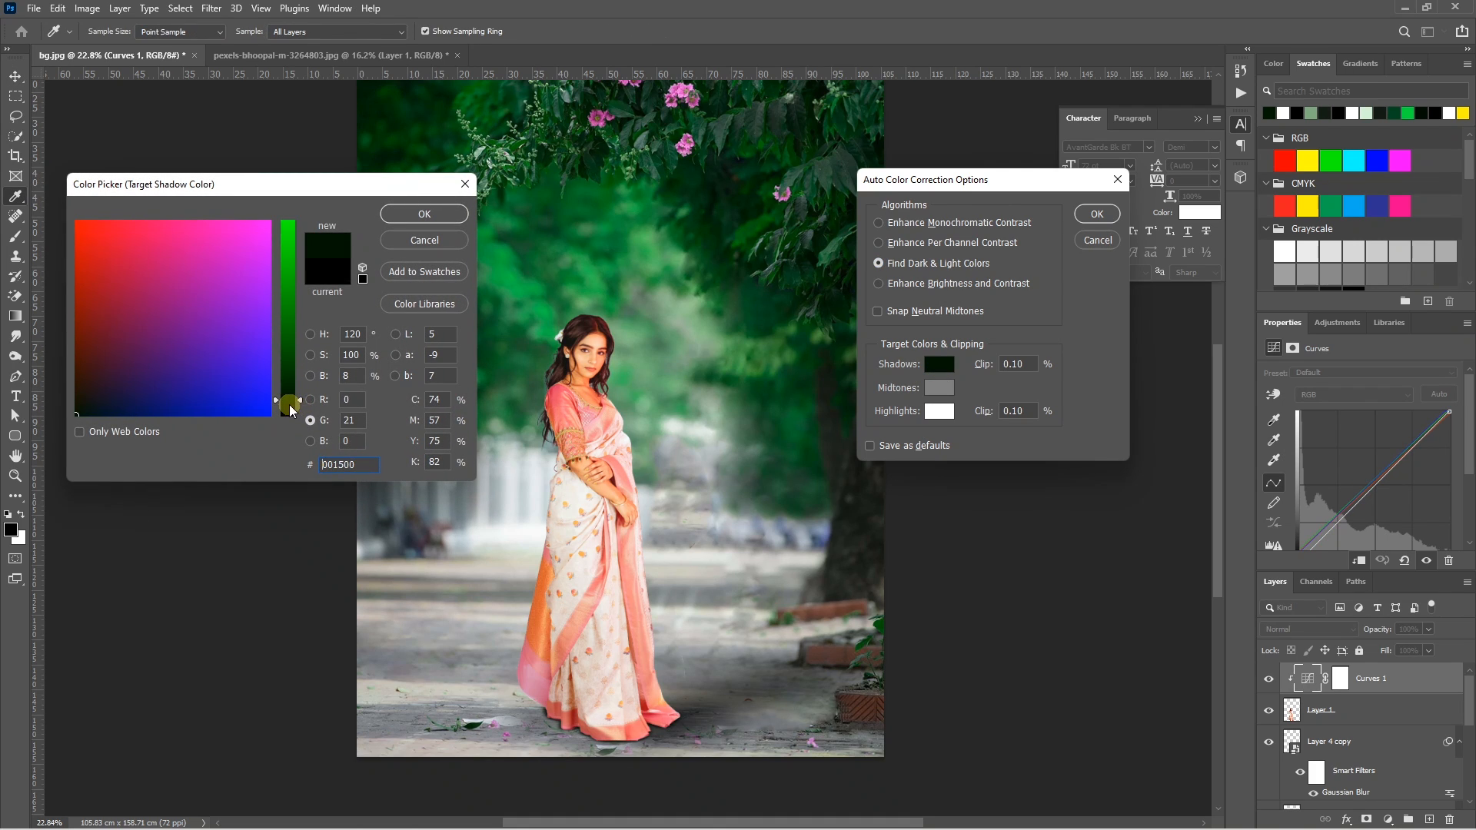
click(427, 216)
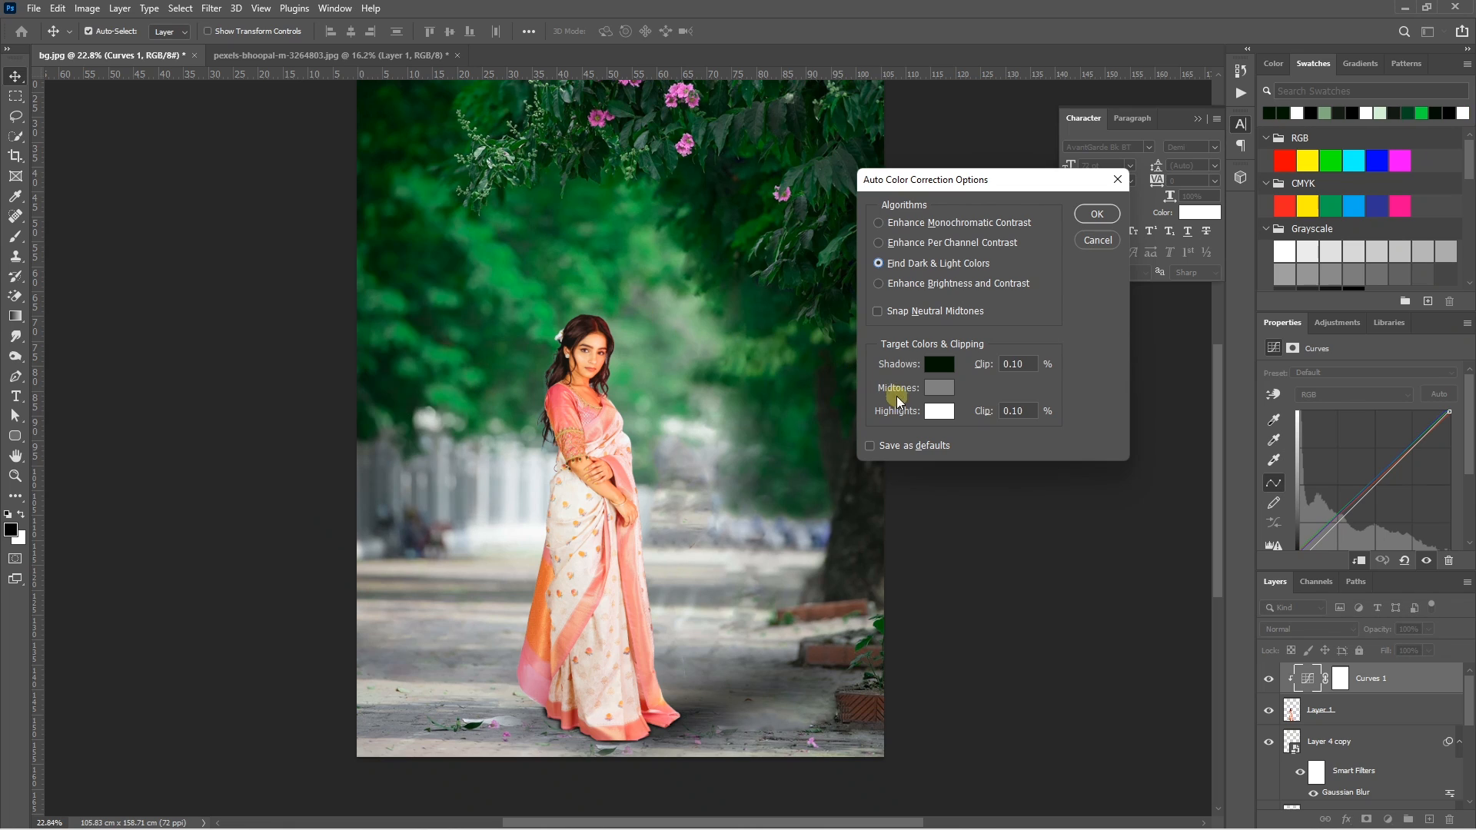
Step: Set the target highlight color to a muted green sampled from the blurred background, and apply the correction without saving the colors as defaults
click(938, 411)
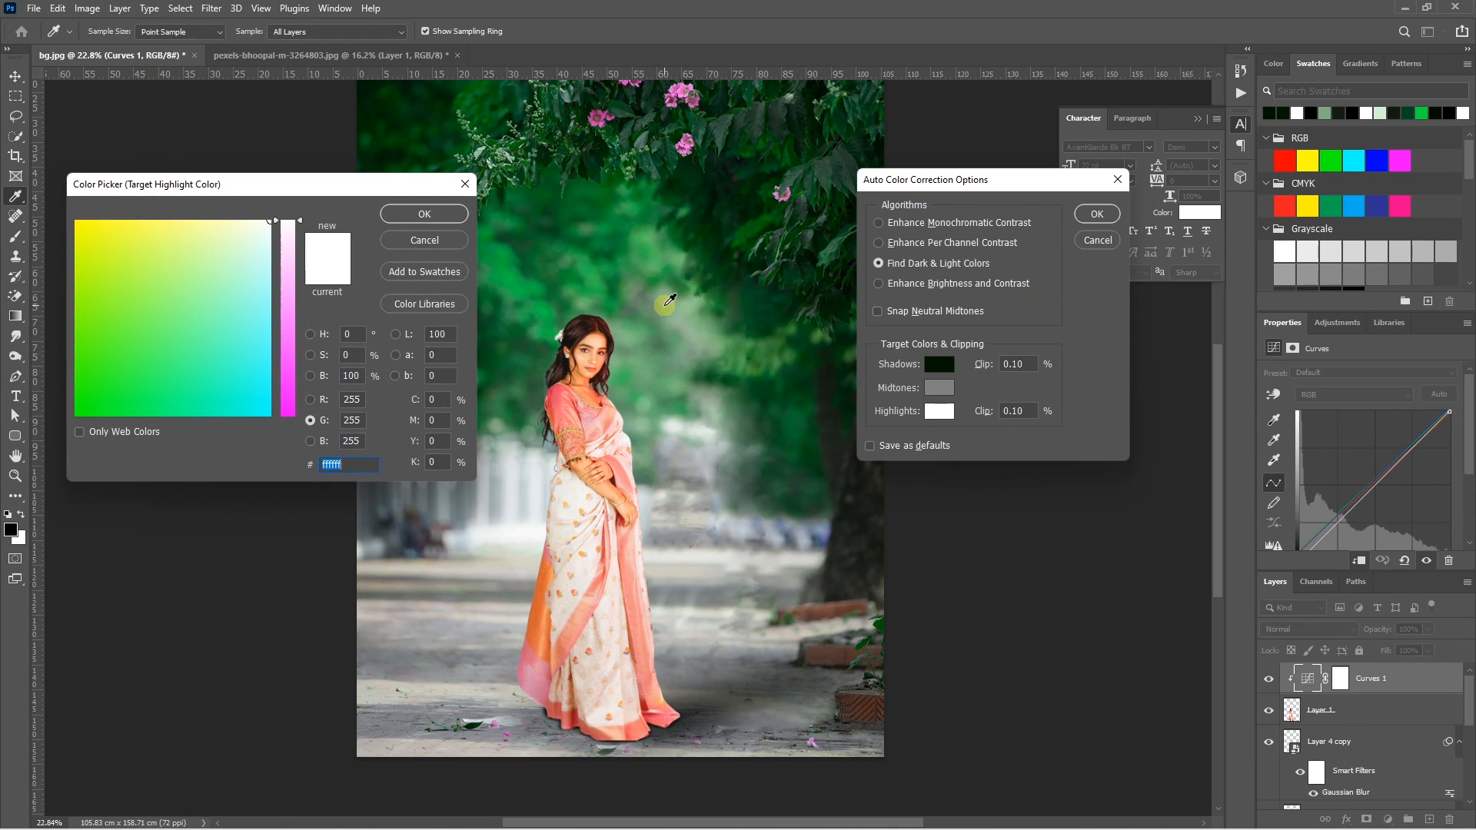
click(656, 427)
click(398, 217)
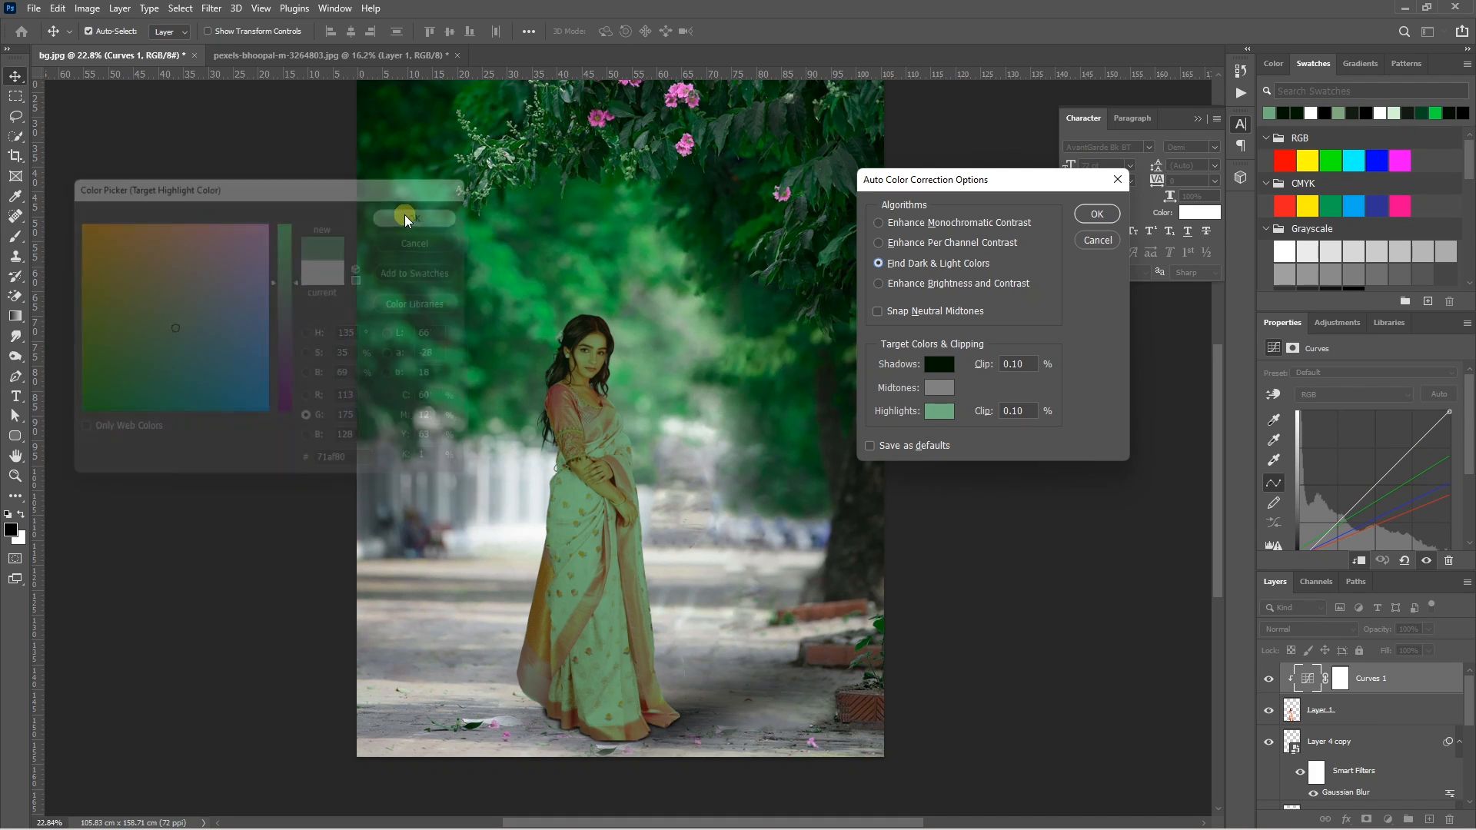
click(1100, 213)
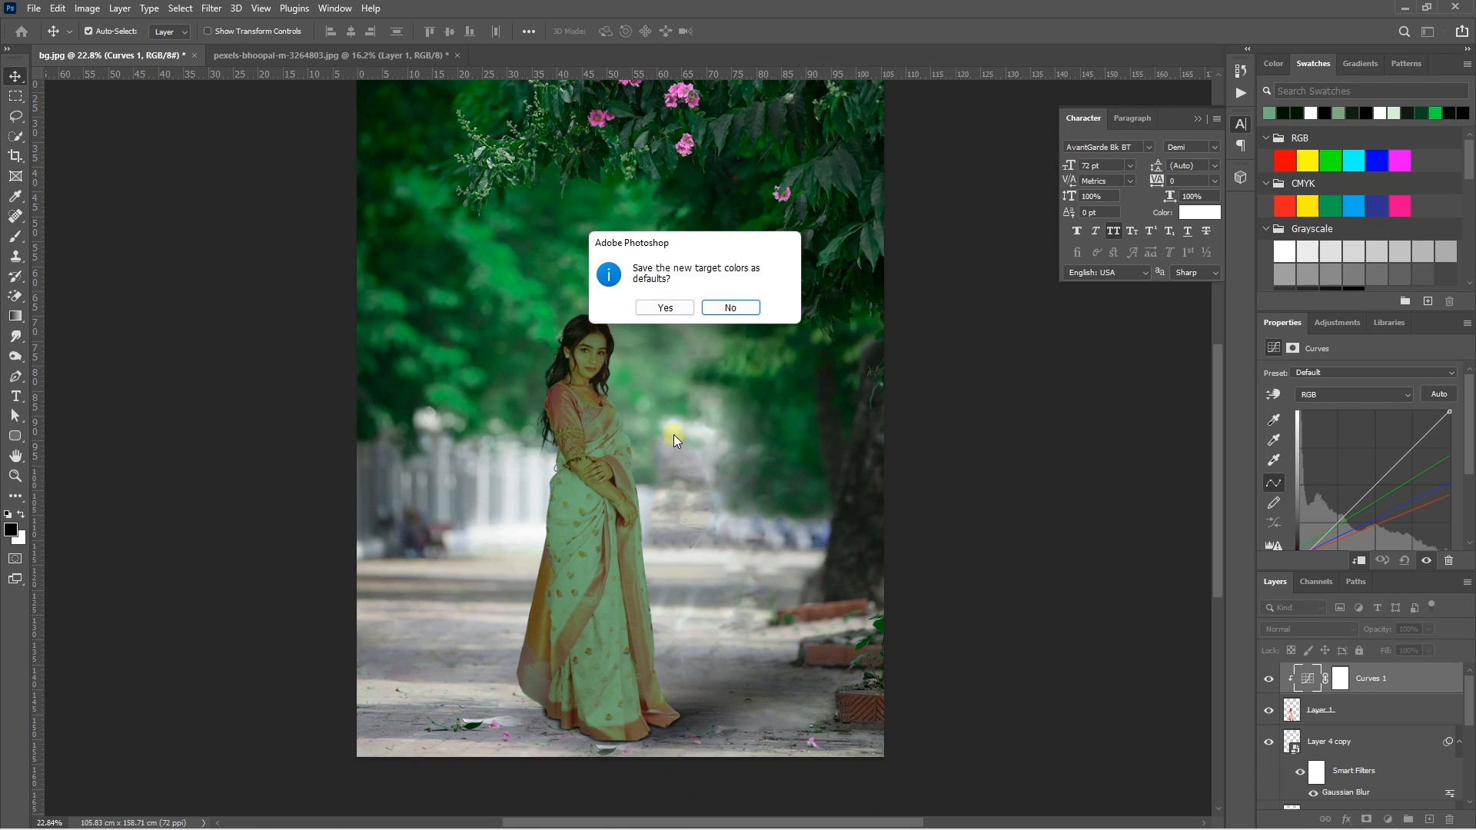
click(721, 307)
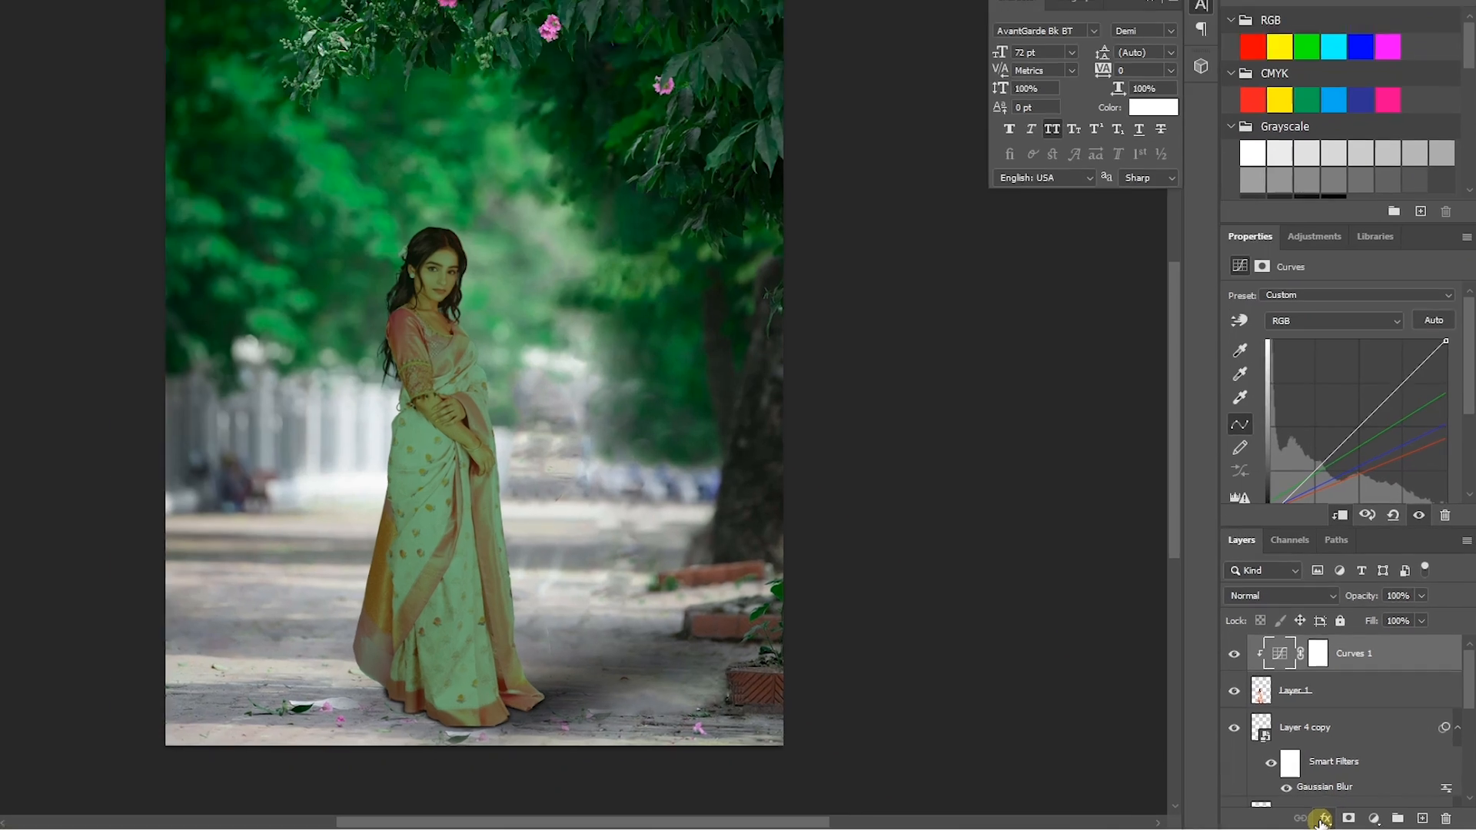
Step: In the Curves layer's blending options, split the Underlying Layer Blend If sliders to 0/83 and 143/255
click(1347, 820)
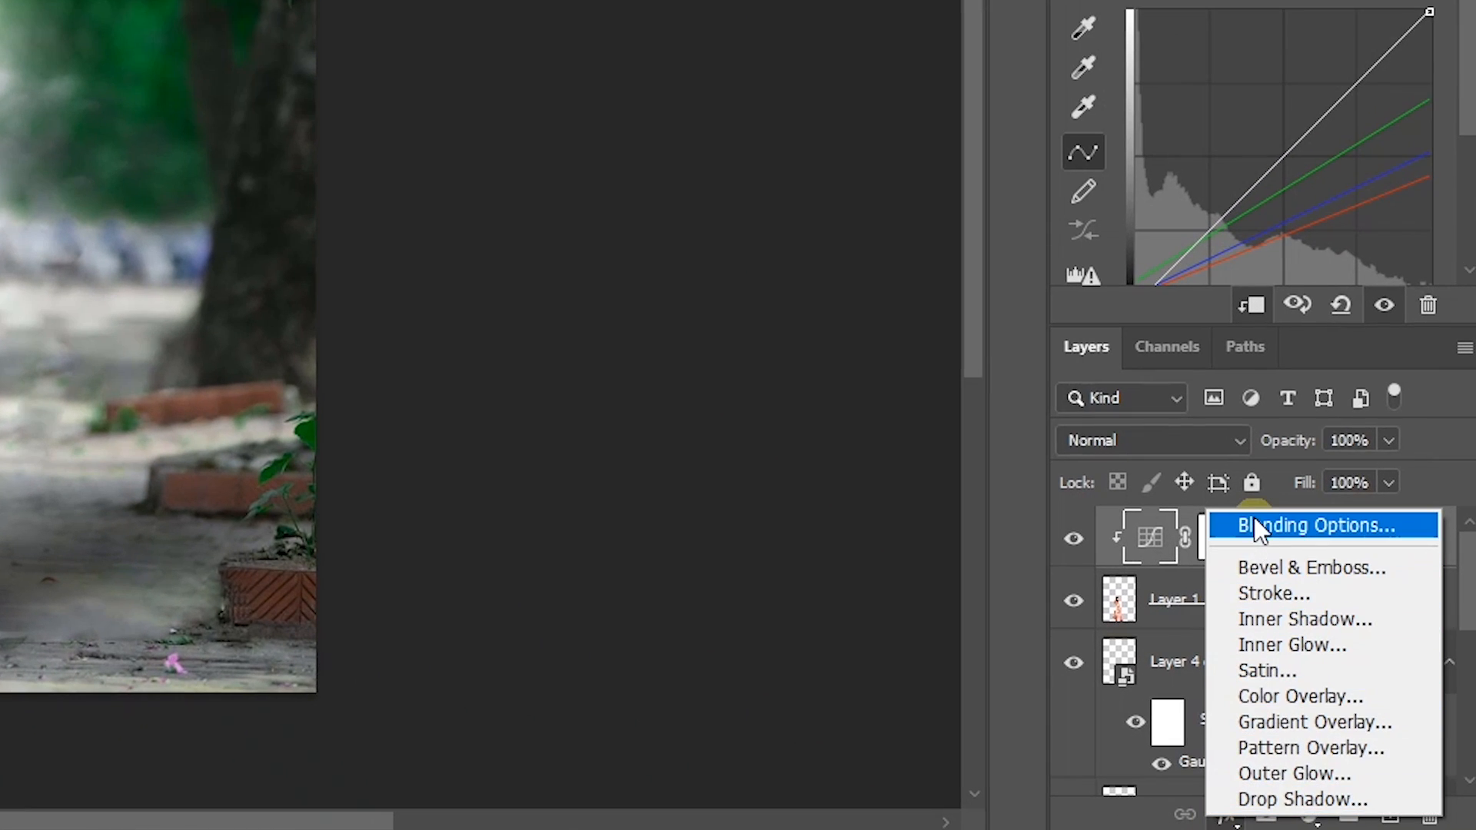
click(1358, 671)
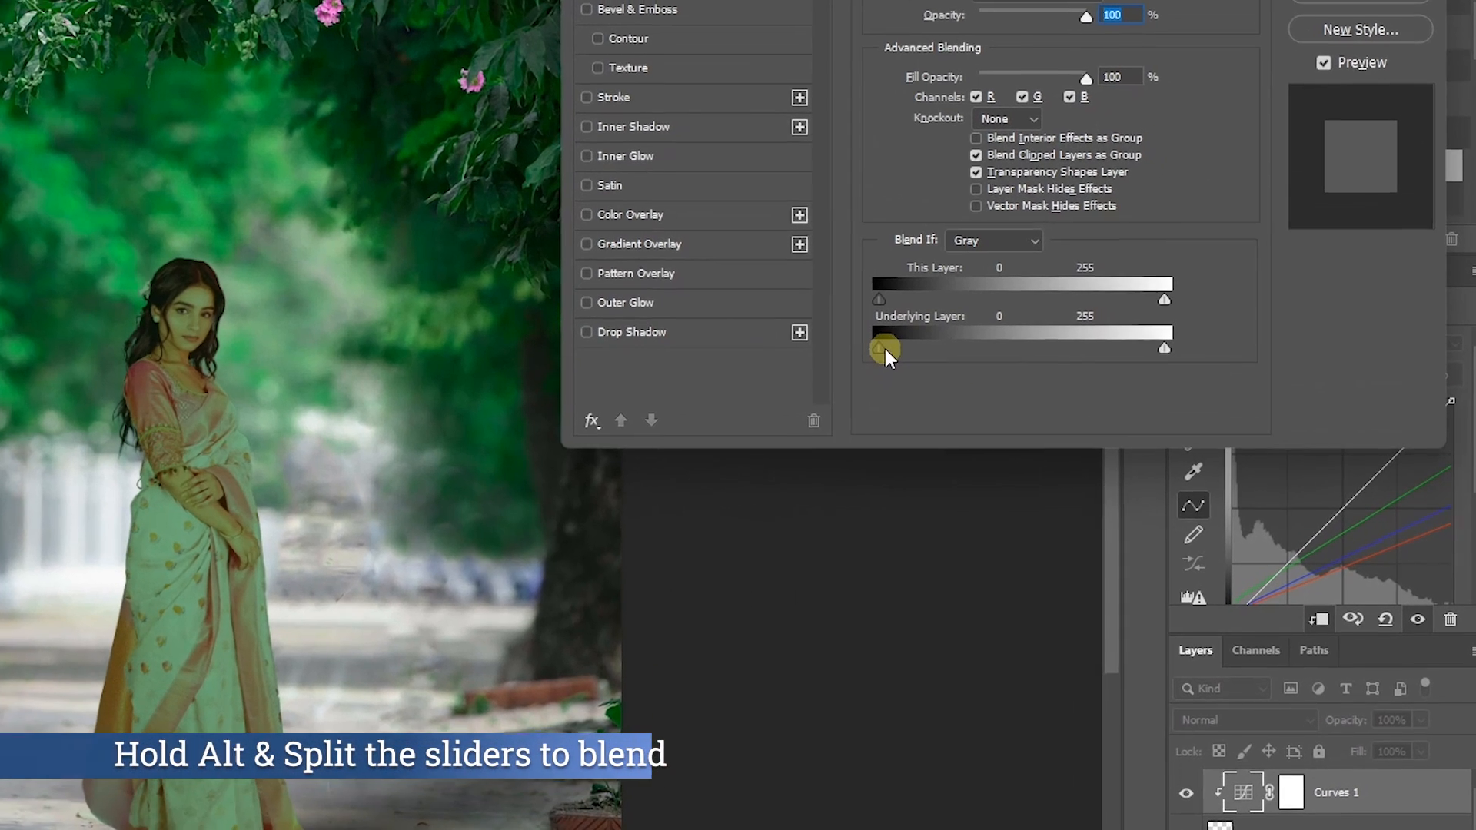
drag(879, 347, 967, 351)
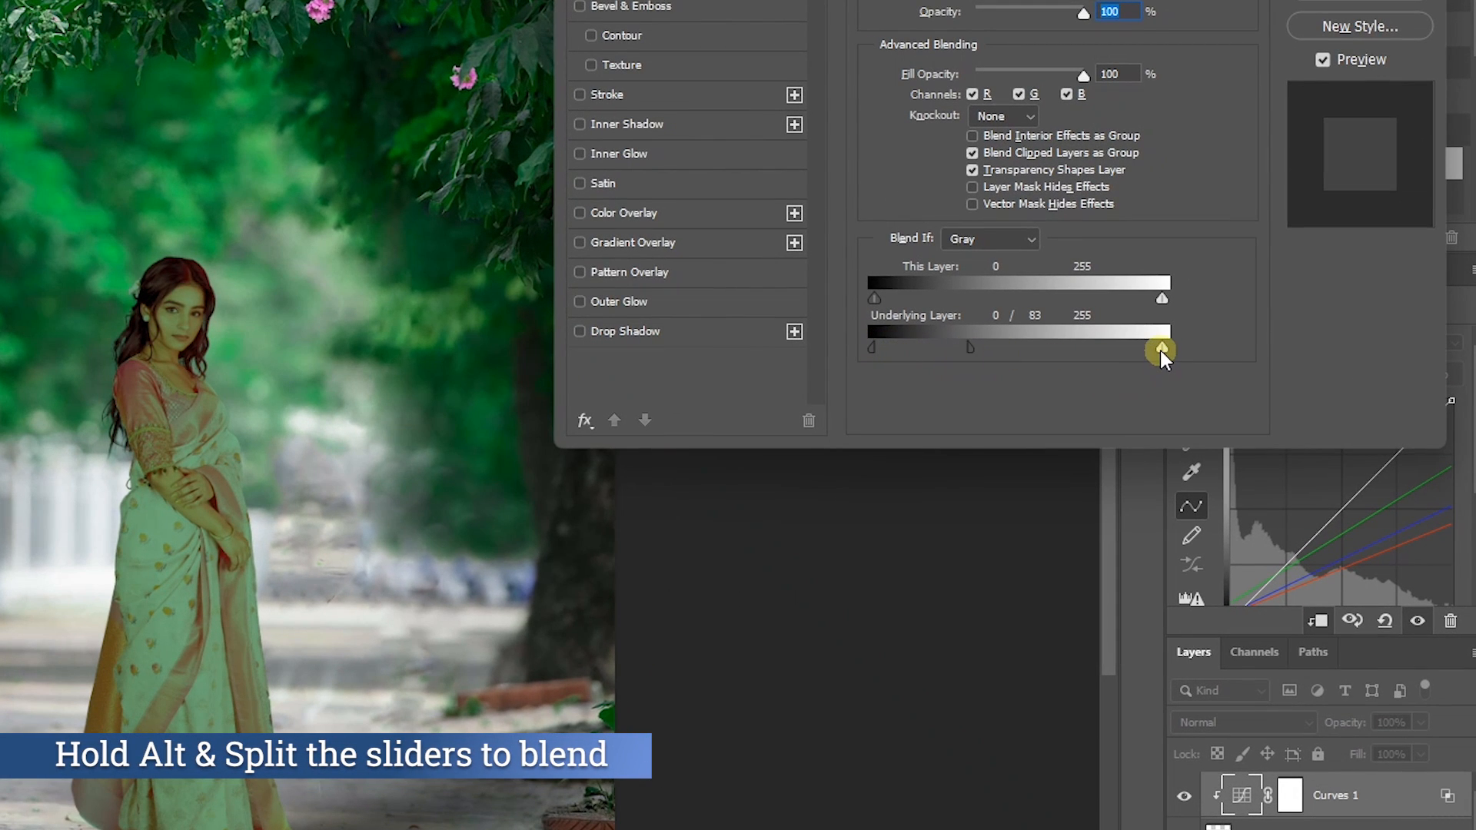
drag(1145, 352, 1037, 350)
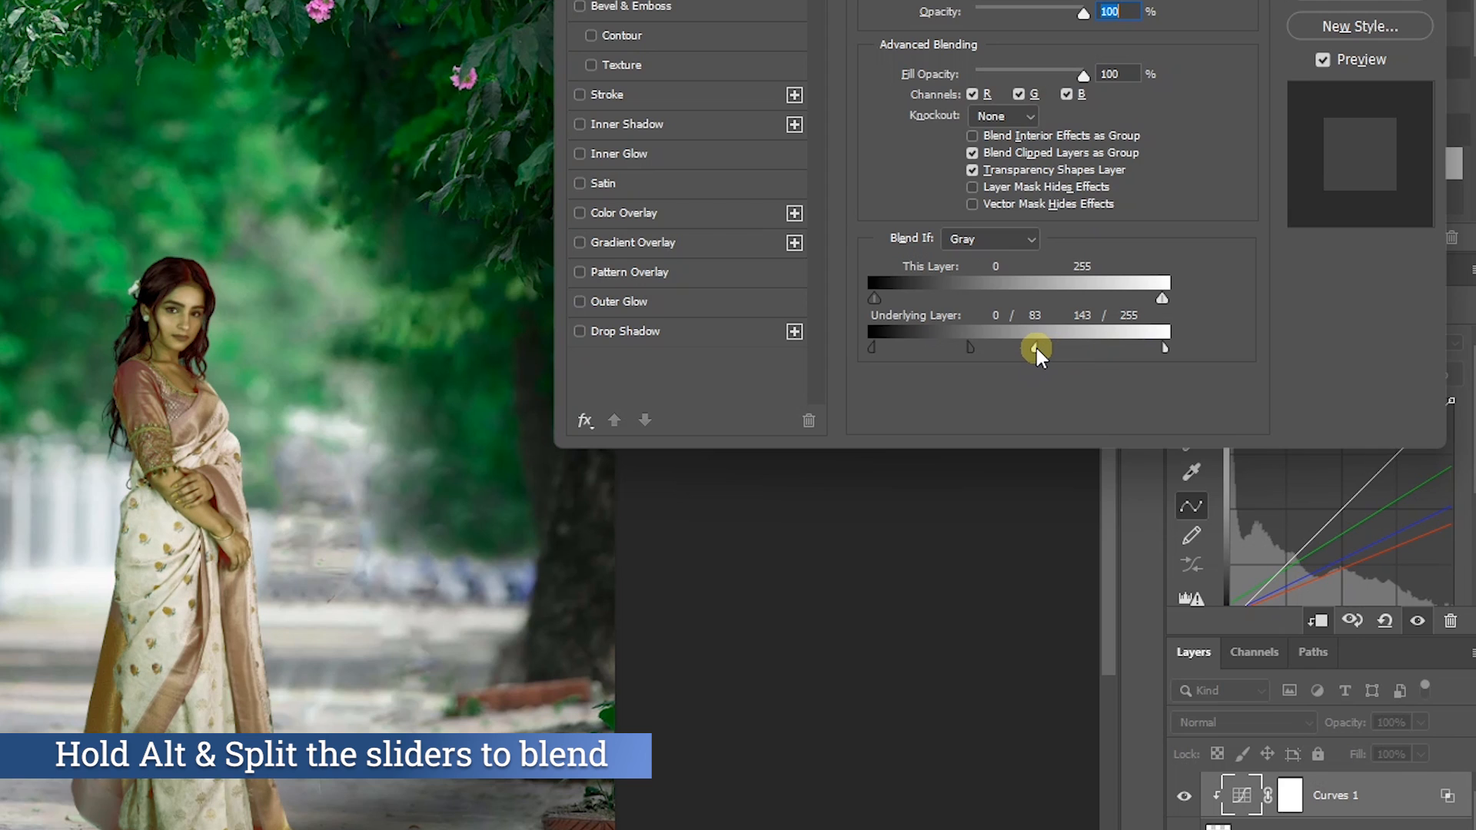
Step: Split the Curves layer's Blend If sliders to 0/128 and 153/255 for This Layer and 0/107 and 98/255 for Underlying Layer, and apply
drag(1156, 297, 1044, 298)
drag(874, 298, 1040, 298)
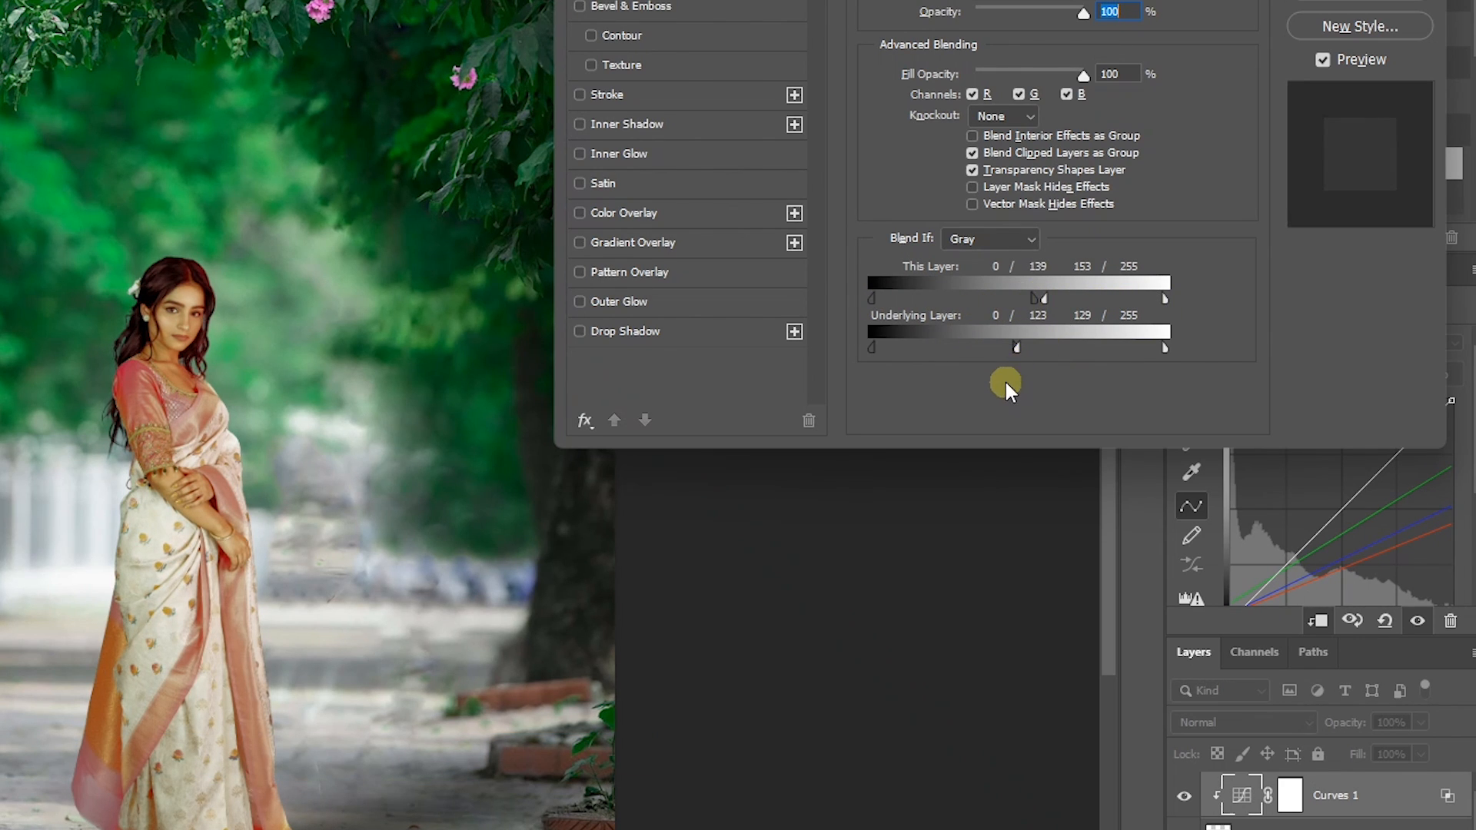
drag(989, 359, 992, 359)
mouse_move(1036, 301)
mouse_down()
mouse_move(985, 303)
mouse_move(1019, 323)
mouse_up()
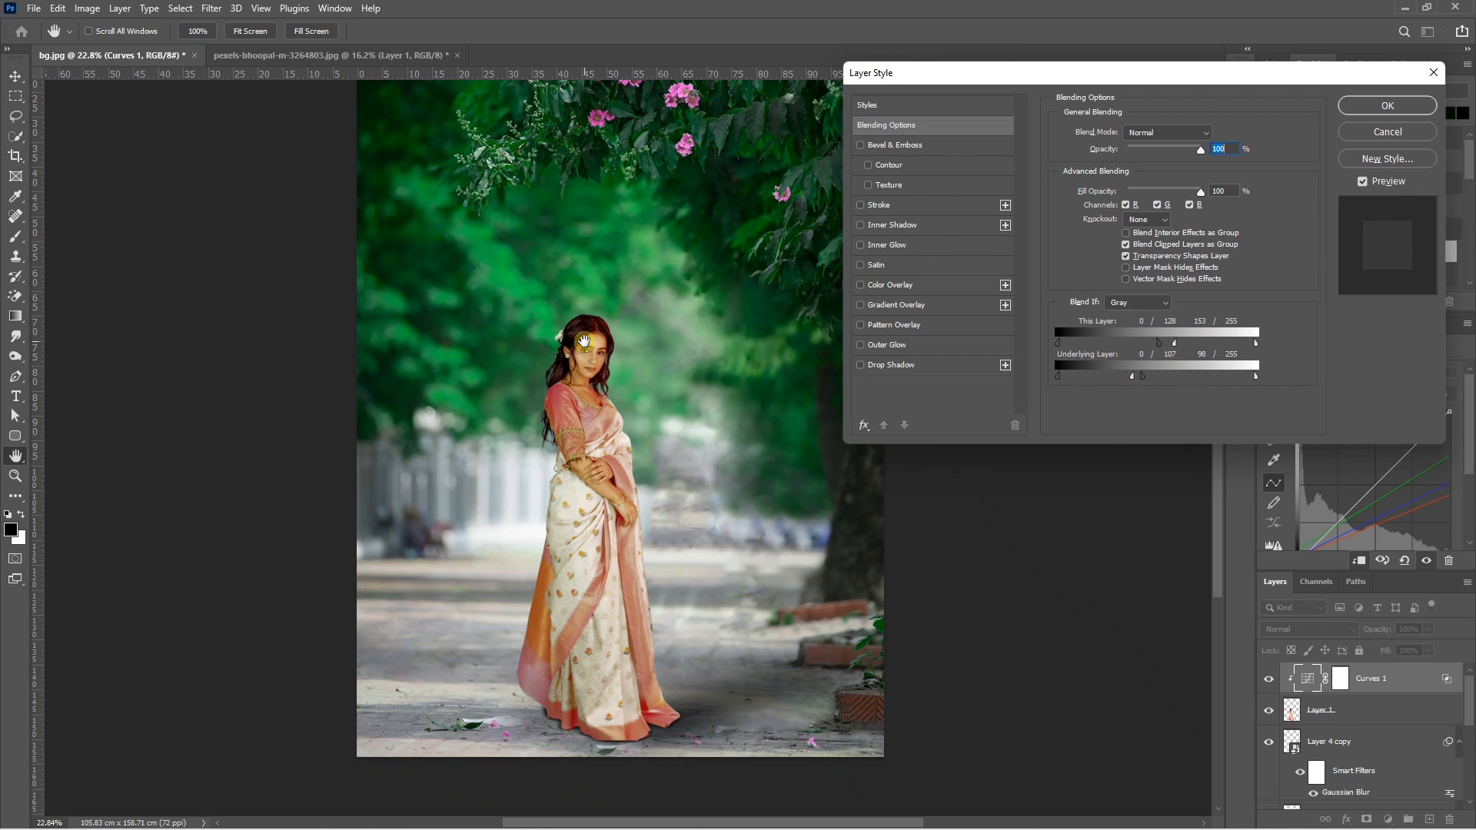
click(1409, 106)
Step: Toggle the Curves adjustment off and on to compare the woman's colors before and after
click(1266, 681)
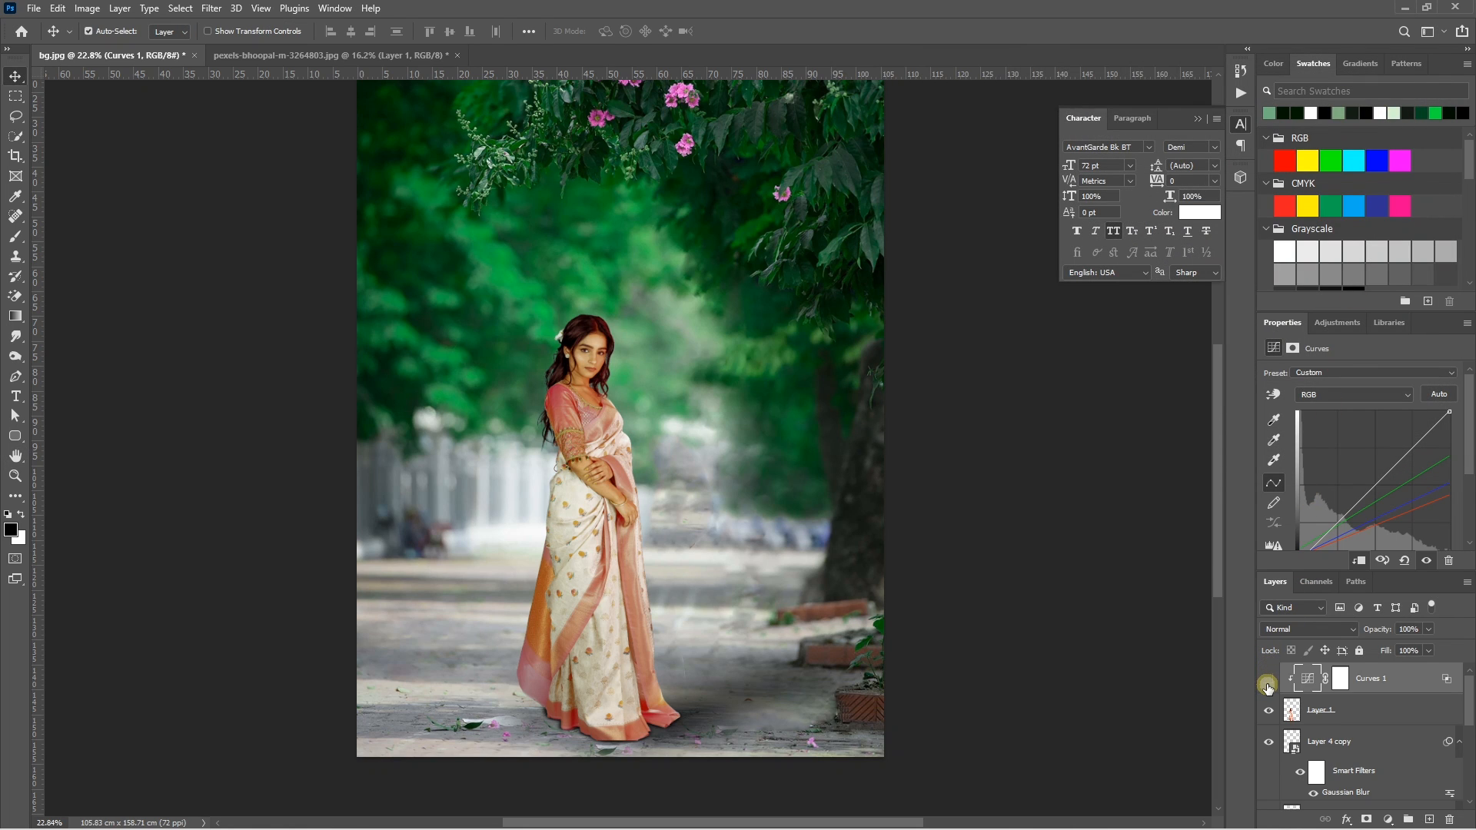
click(1269, 680)
click(1268, 681)
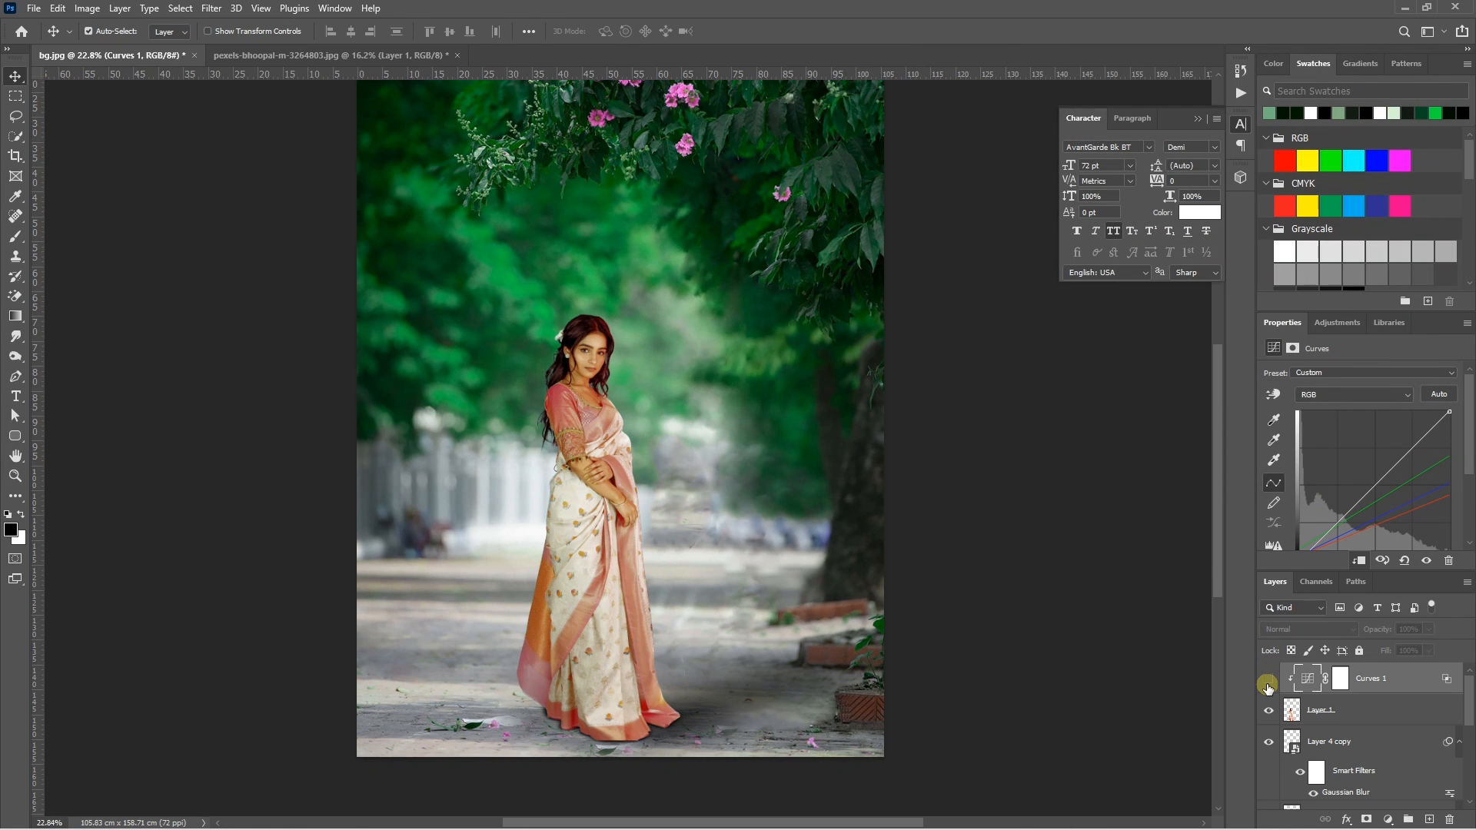
click(1269, 681)
click(1269, 680)
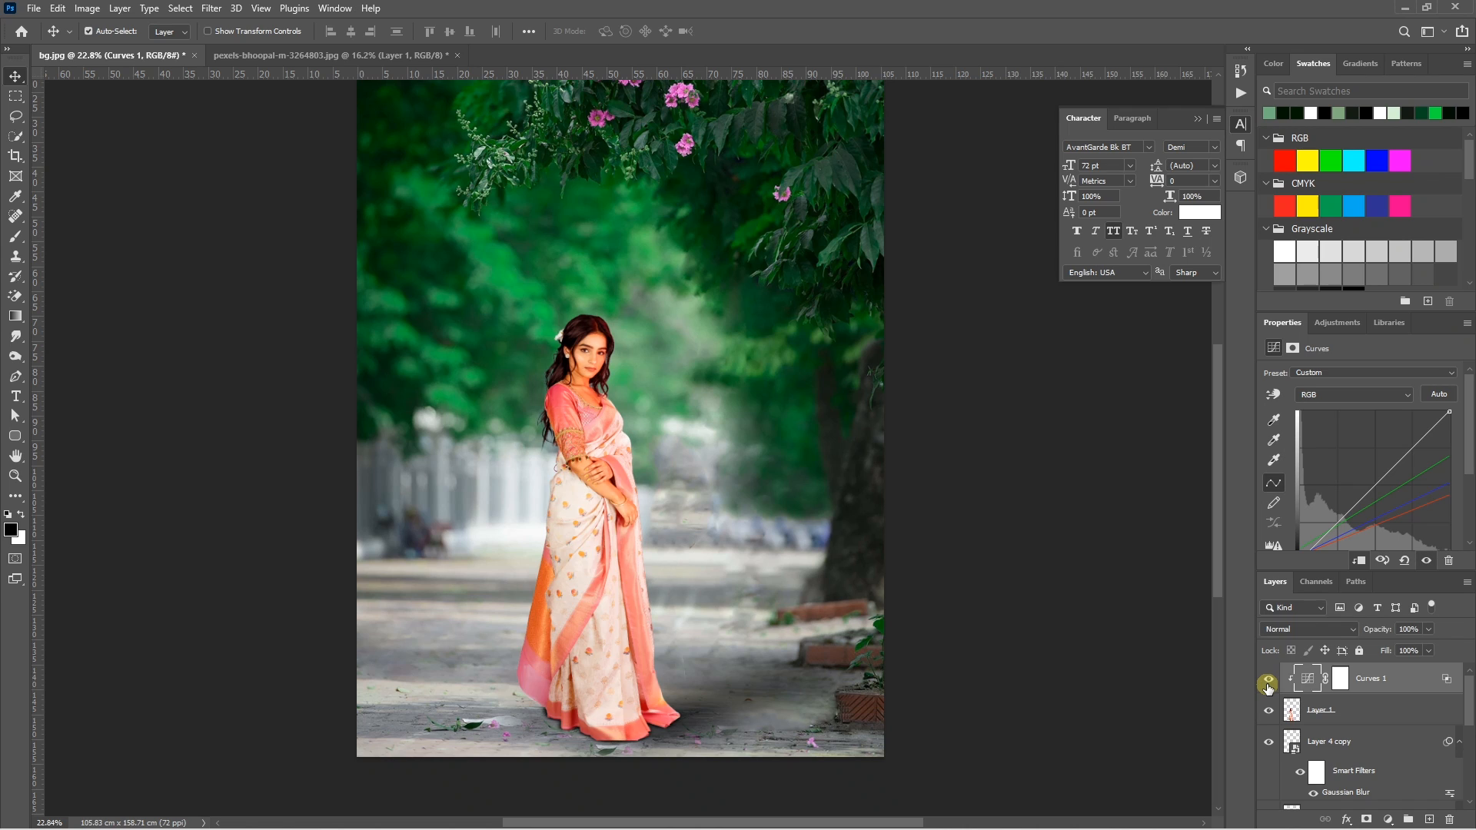
click(1269, 680)
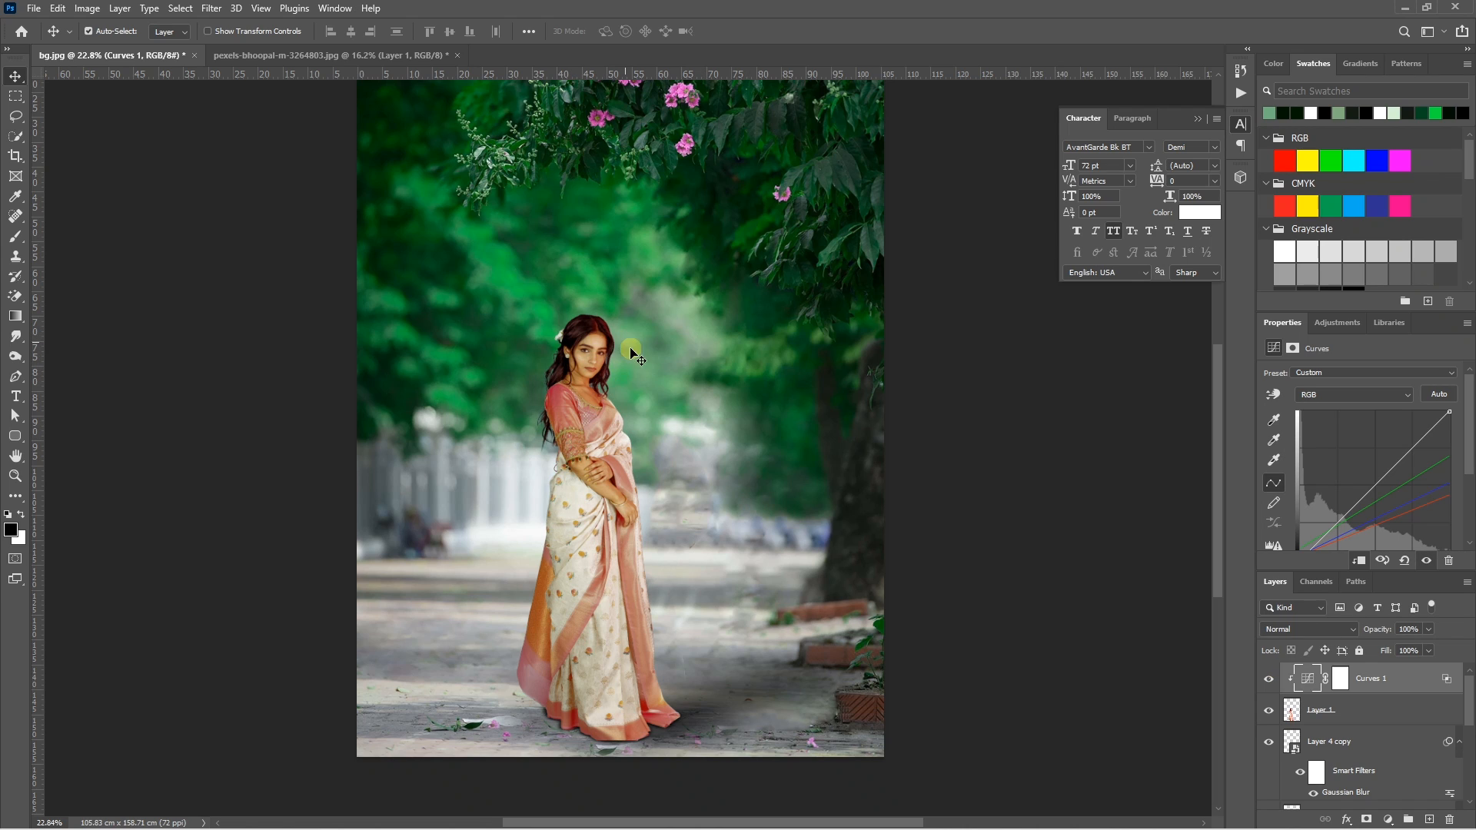
Step: Add a Color Balance adjustment layer above the Curves layer and clip it to the woman's layer
click(1387, 819)
click(1390, 685)
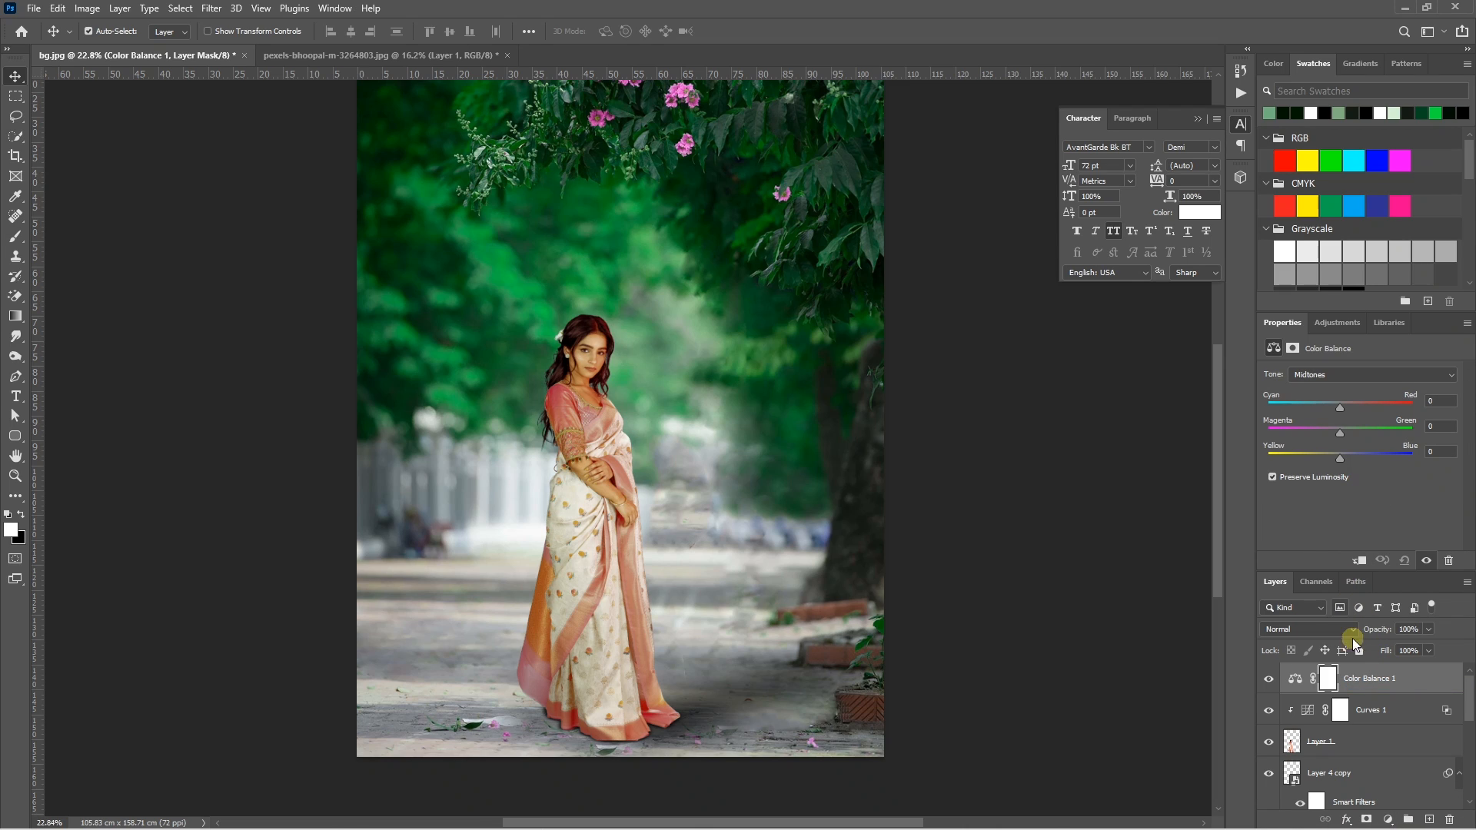
alt+click(1360, 691)
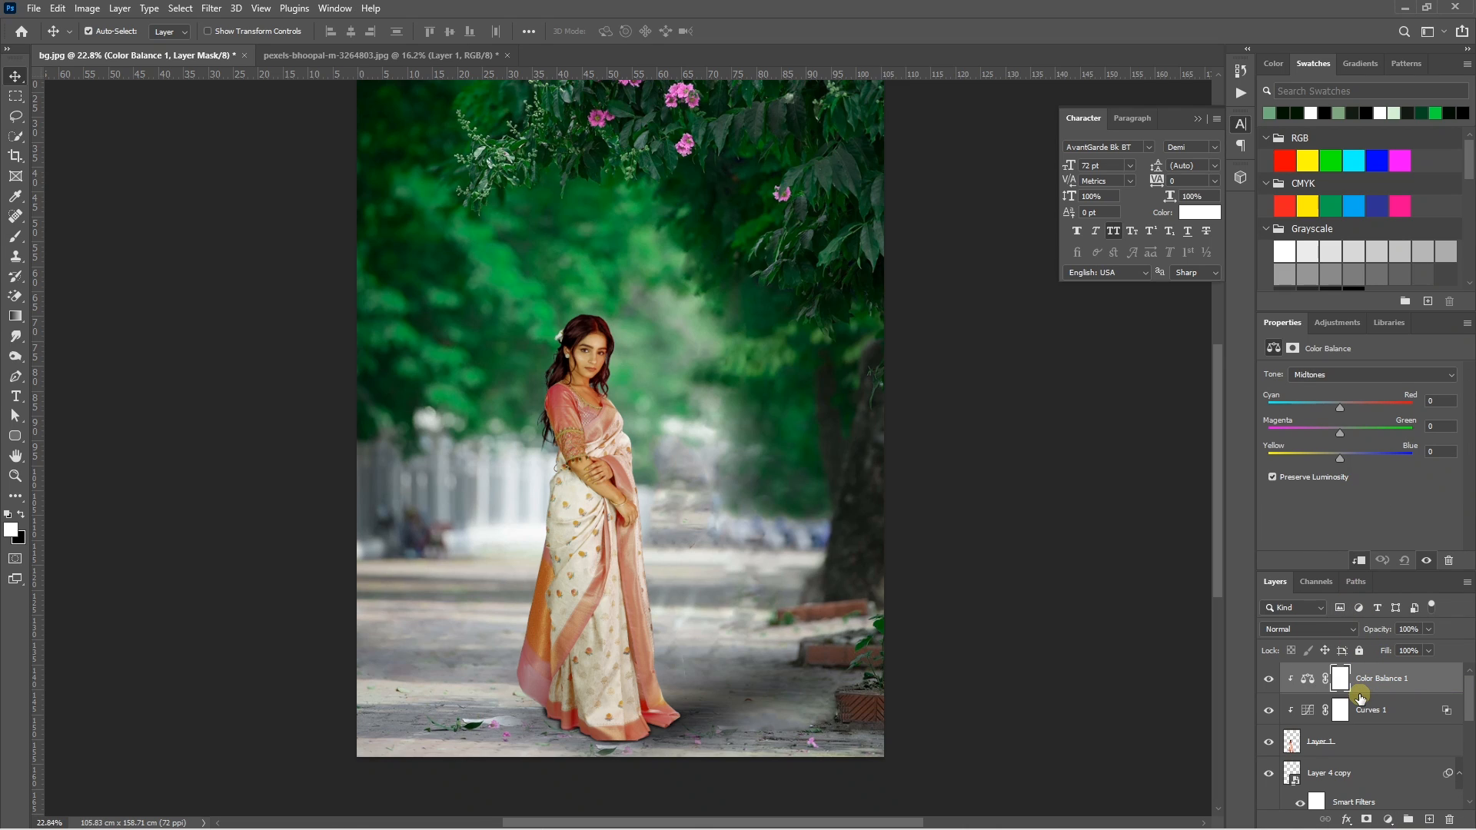
Step: Adjust the Color Balance with midtones at red +38 and highlights at red +23, green +12 and blue +20
click(1330, 378)
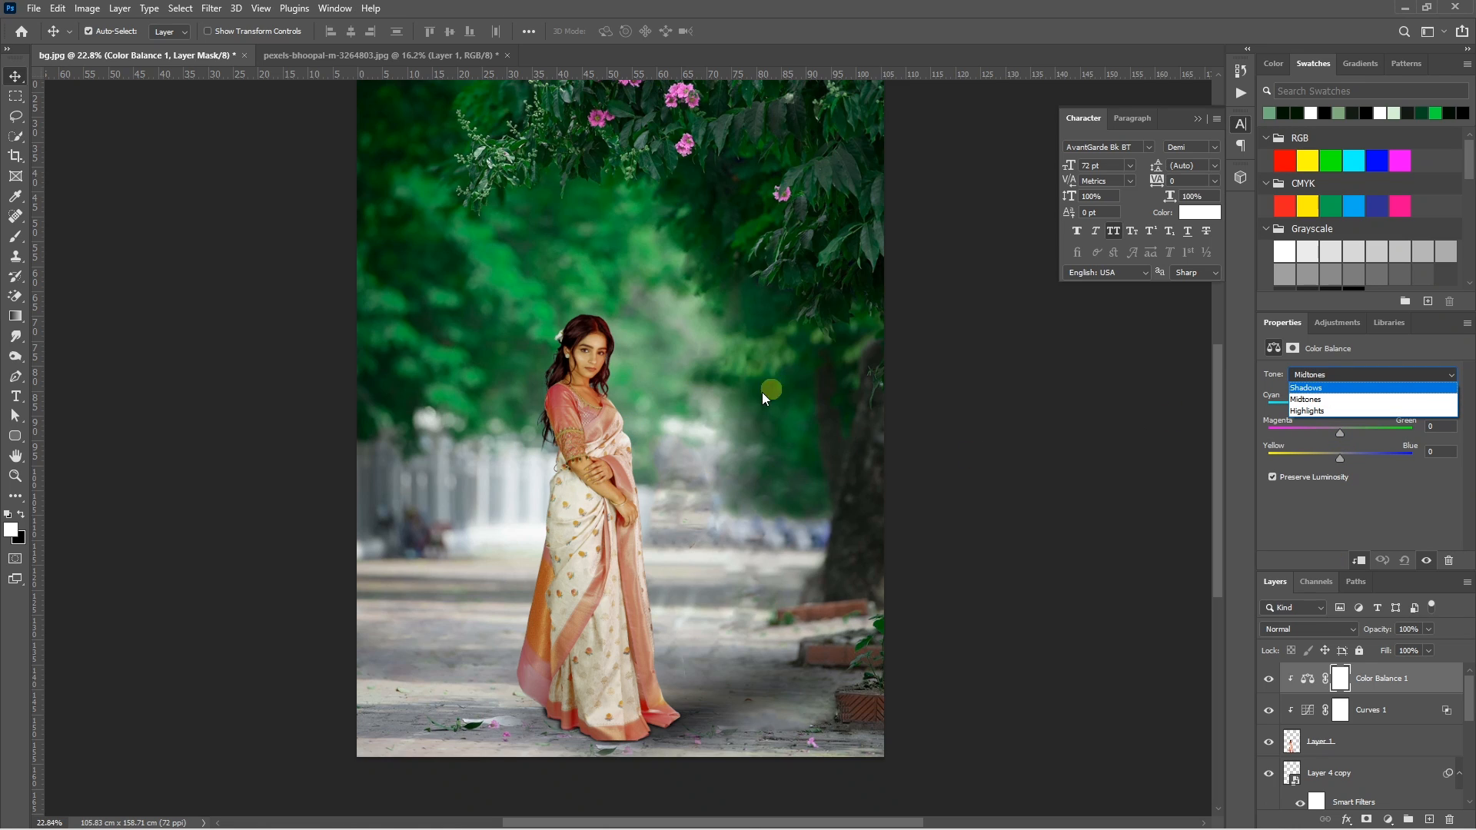
click(1313, 387)
mouse_move(1340, 408)
mouse_down()
mouse_move(1324, 412)
mouse_move(1367, 414)
mouse_up()
click(1334, 374)
click(1315, 399)
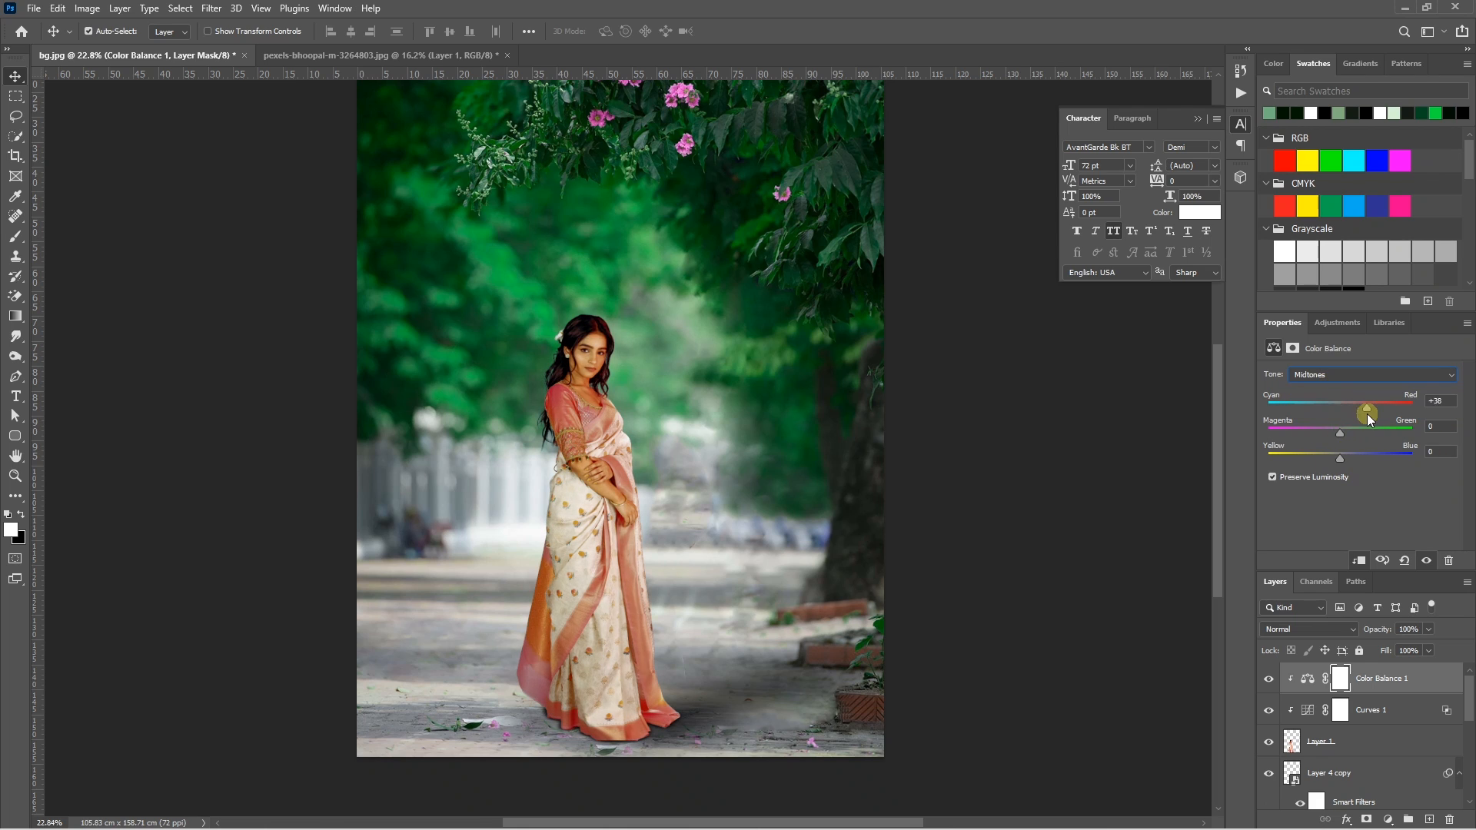
mouse_move(1341, 462)
mouse_down()
mouse_move(1355, 460)
mouse_move(1348, 435)
mouse_up()
drag(1340, 459, 1354, 462)
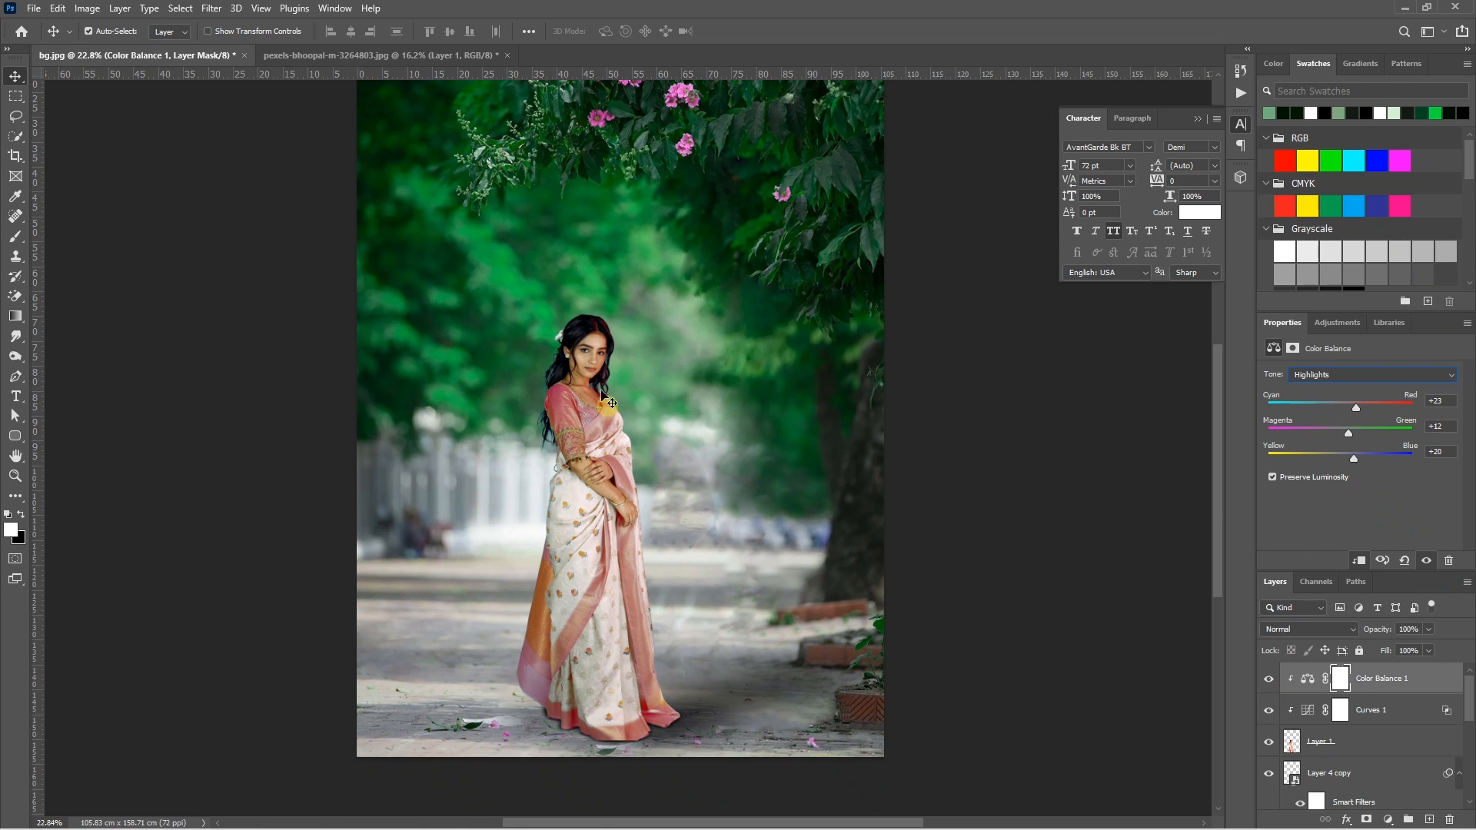
Step: Toggle the Color Balance and Curves adjustments off and on to compare the woman's coloring before and after
click(1268, 682)
click(1269, 683)
click(1268, 683)
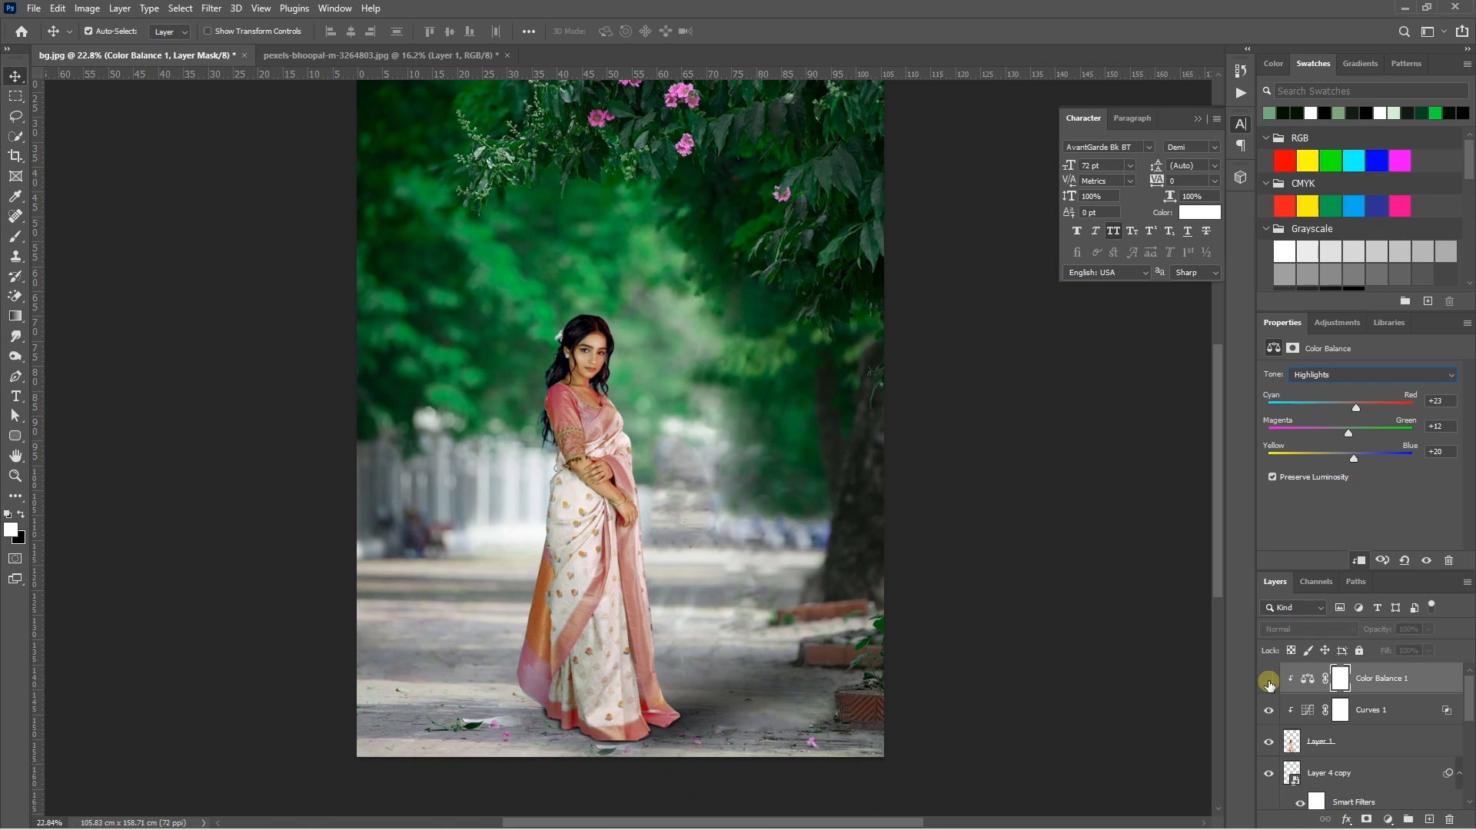
click(1268, 683)
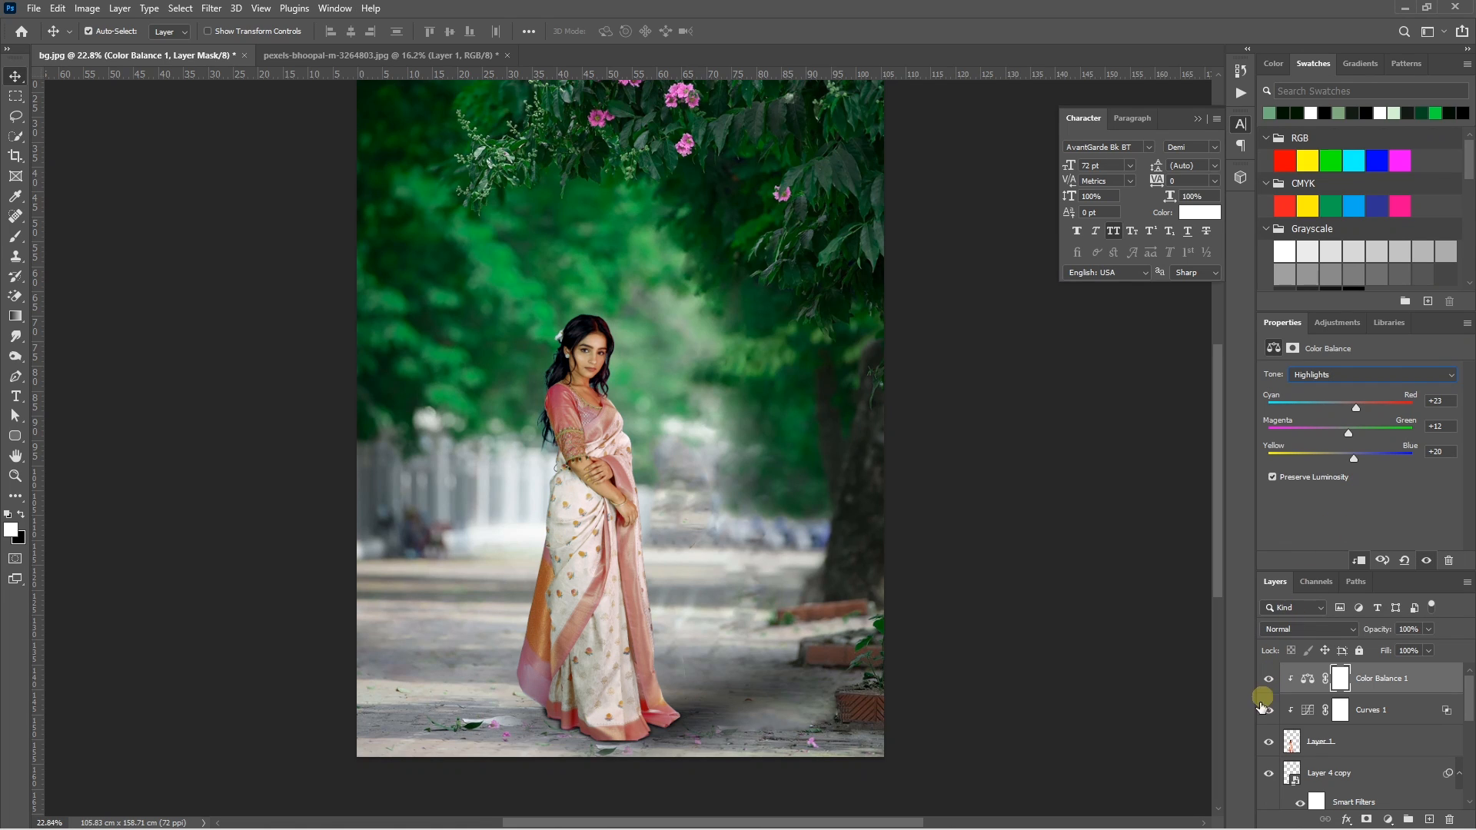
click(1269, 682)
click(1269, 710)
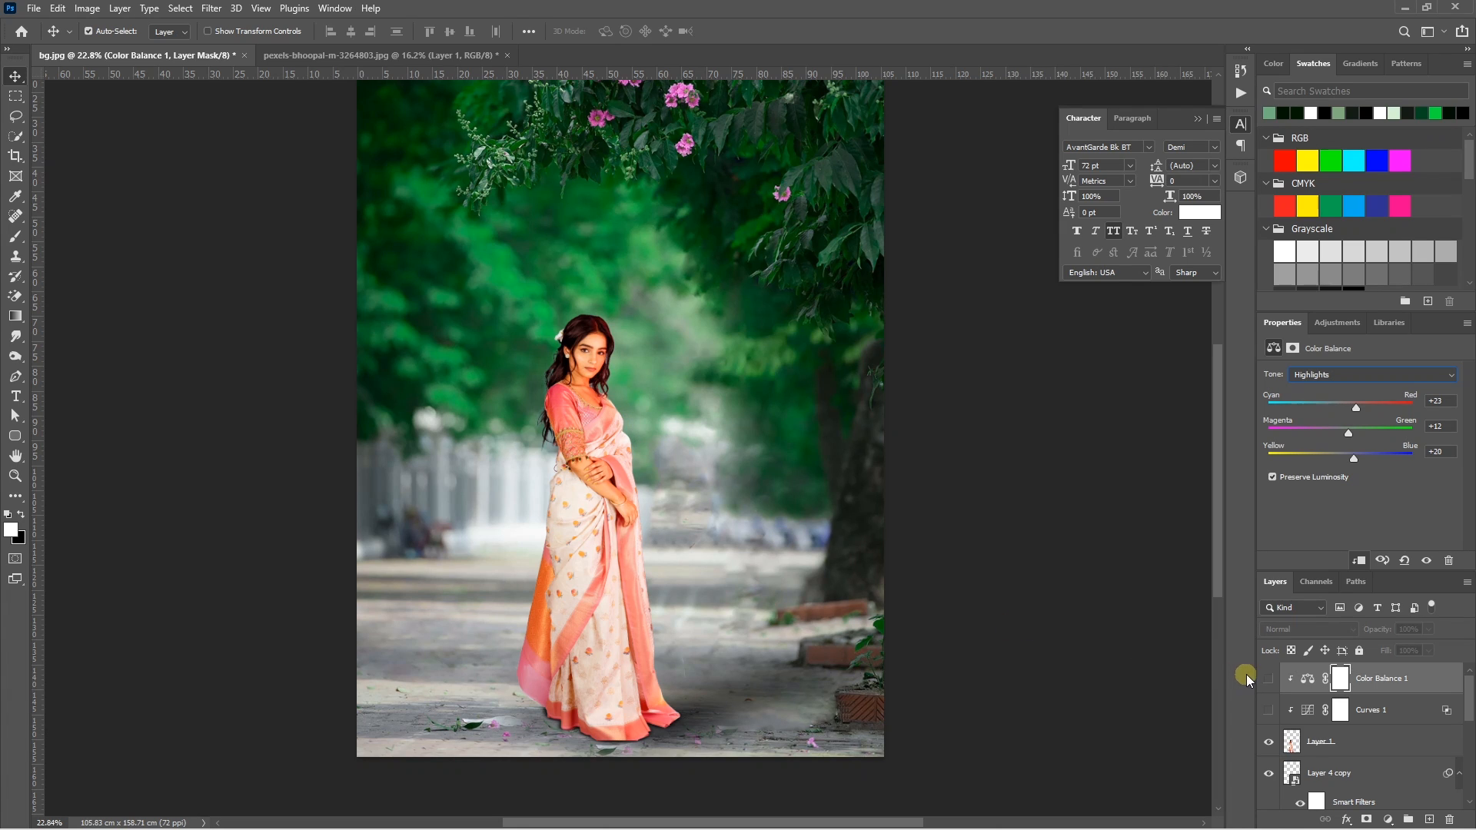
click(1269, 683)
click(1268, 711)
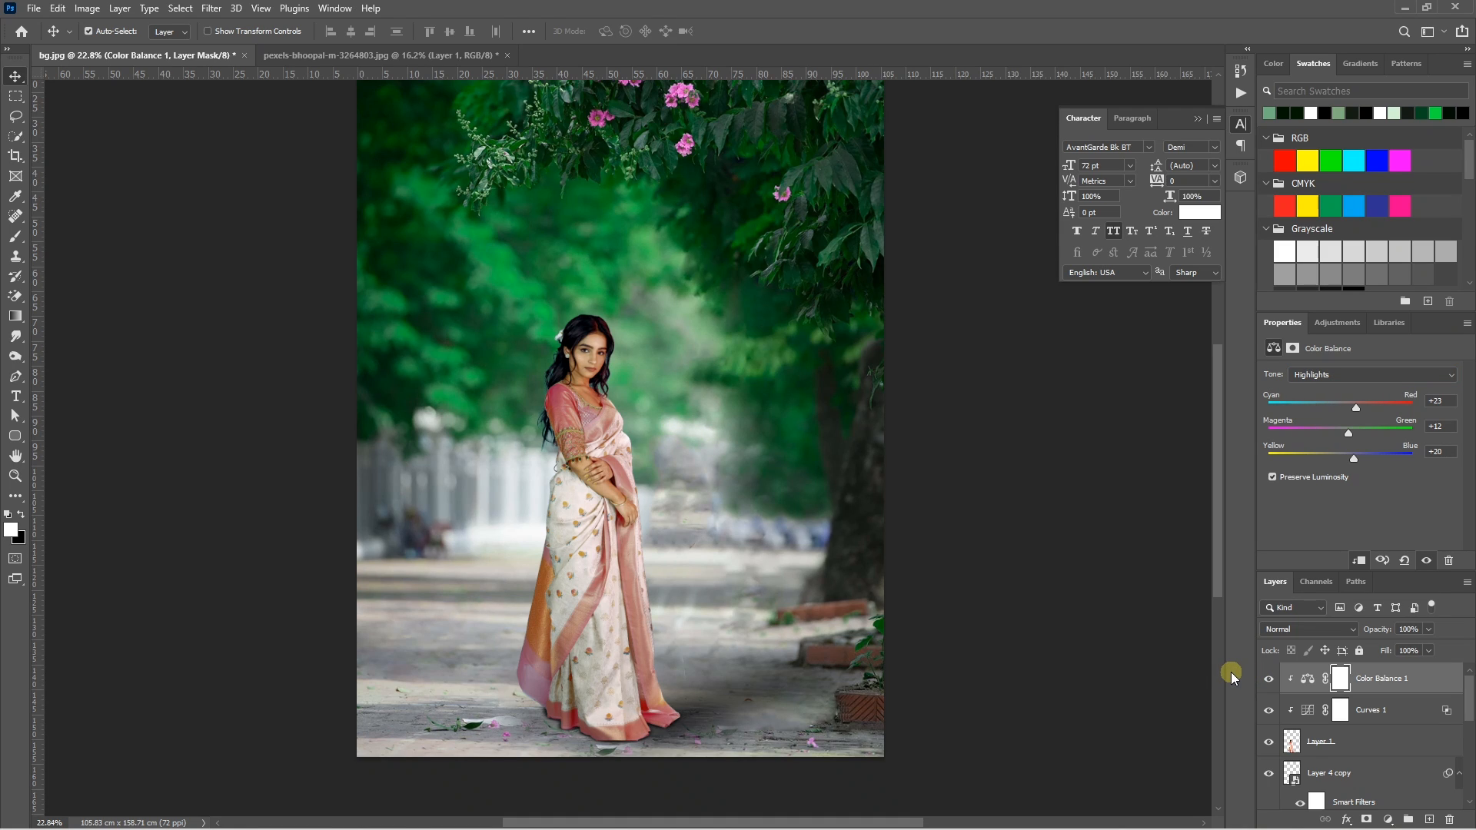
Step: Add a Color Lookup adjustment layer with the Crisp_Warm.look 3D LUT and lower its opacity to 66%
click(1389, 819)
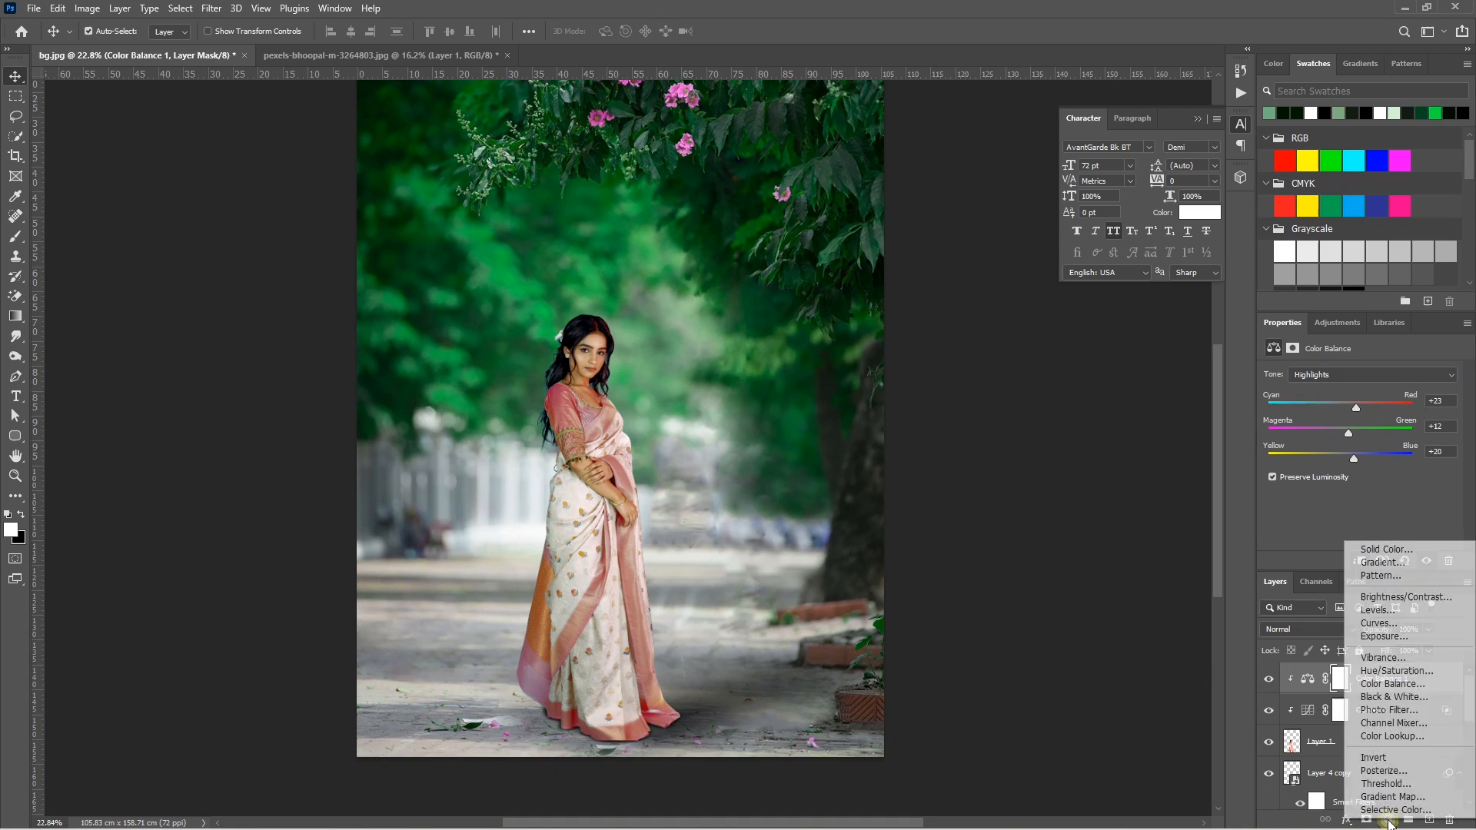
click(1408, 739)
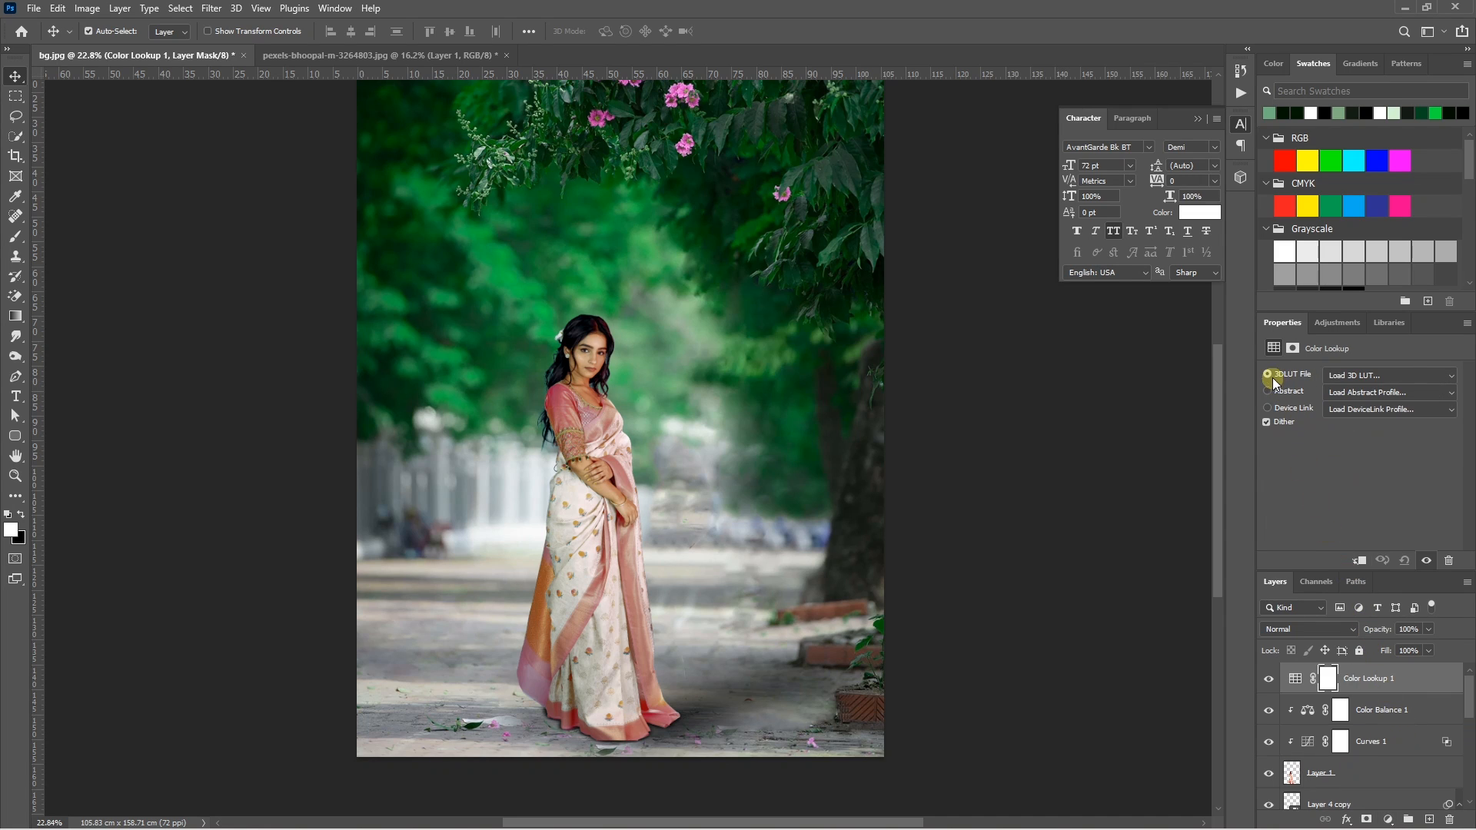
click(1367, 375)
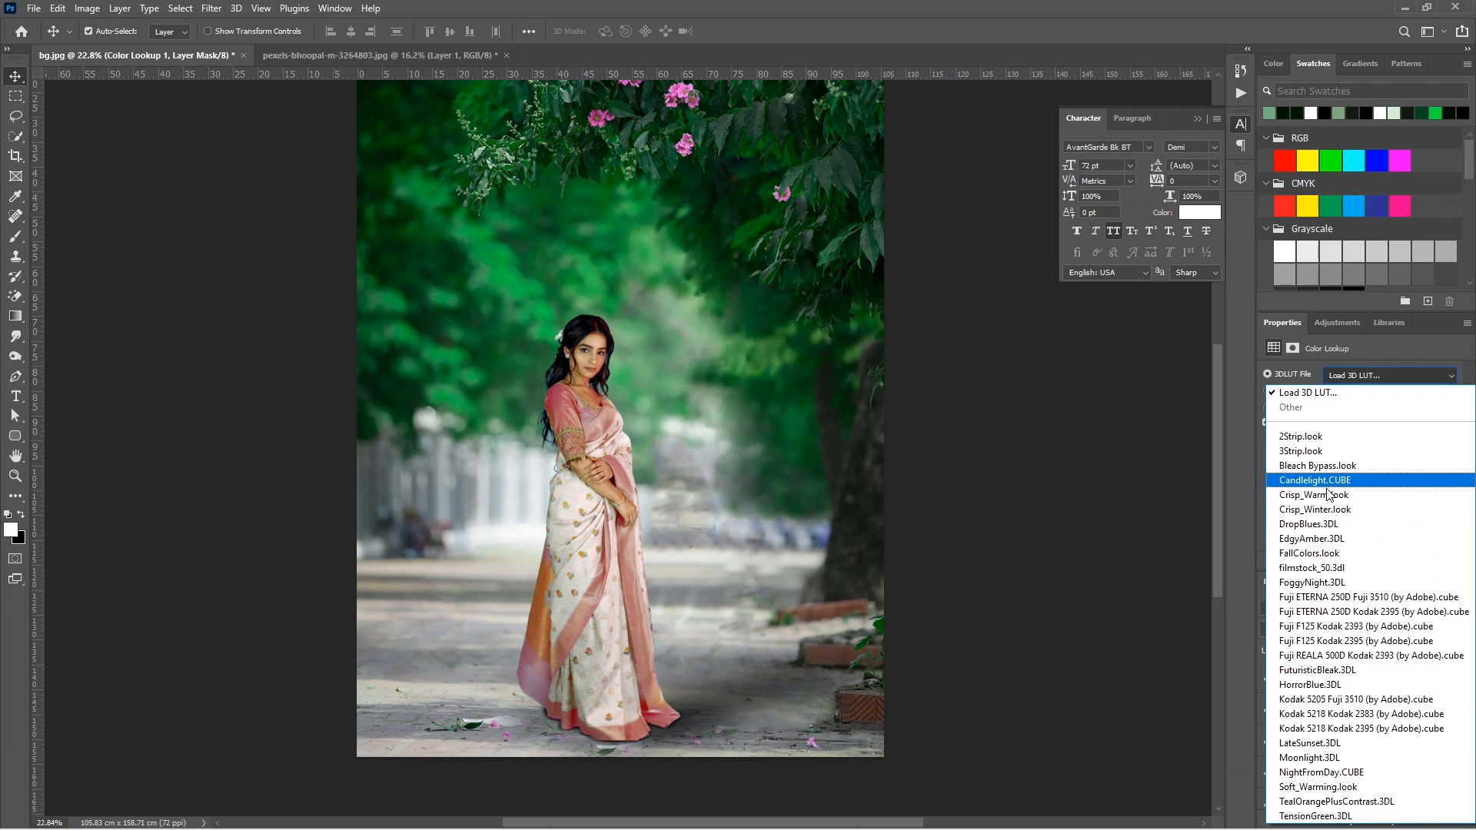
click(1324, 496)
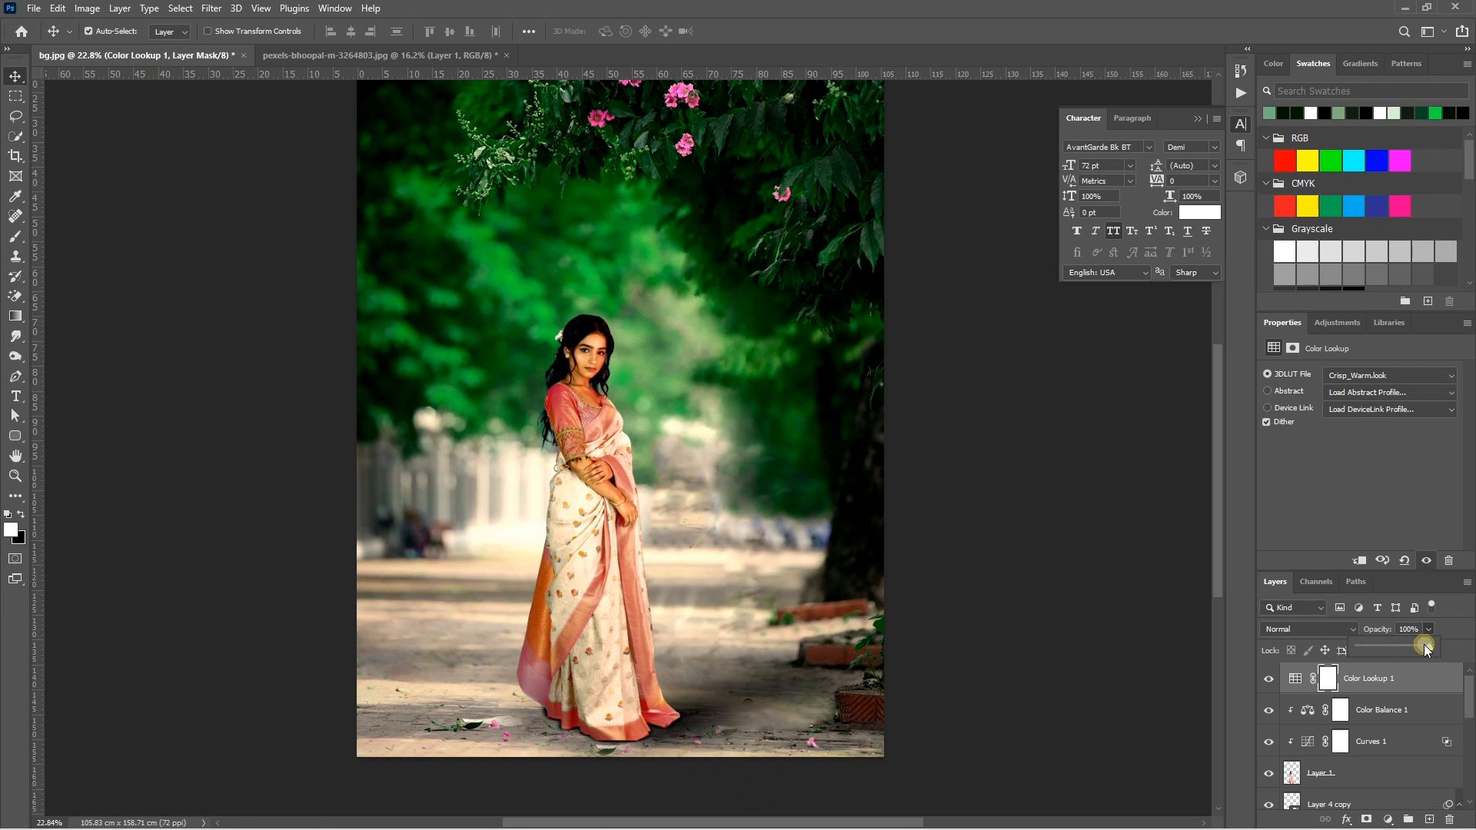
drag(1396, 644, 1406, 643)
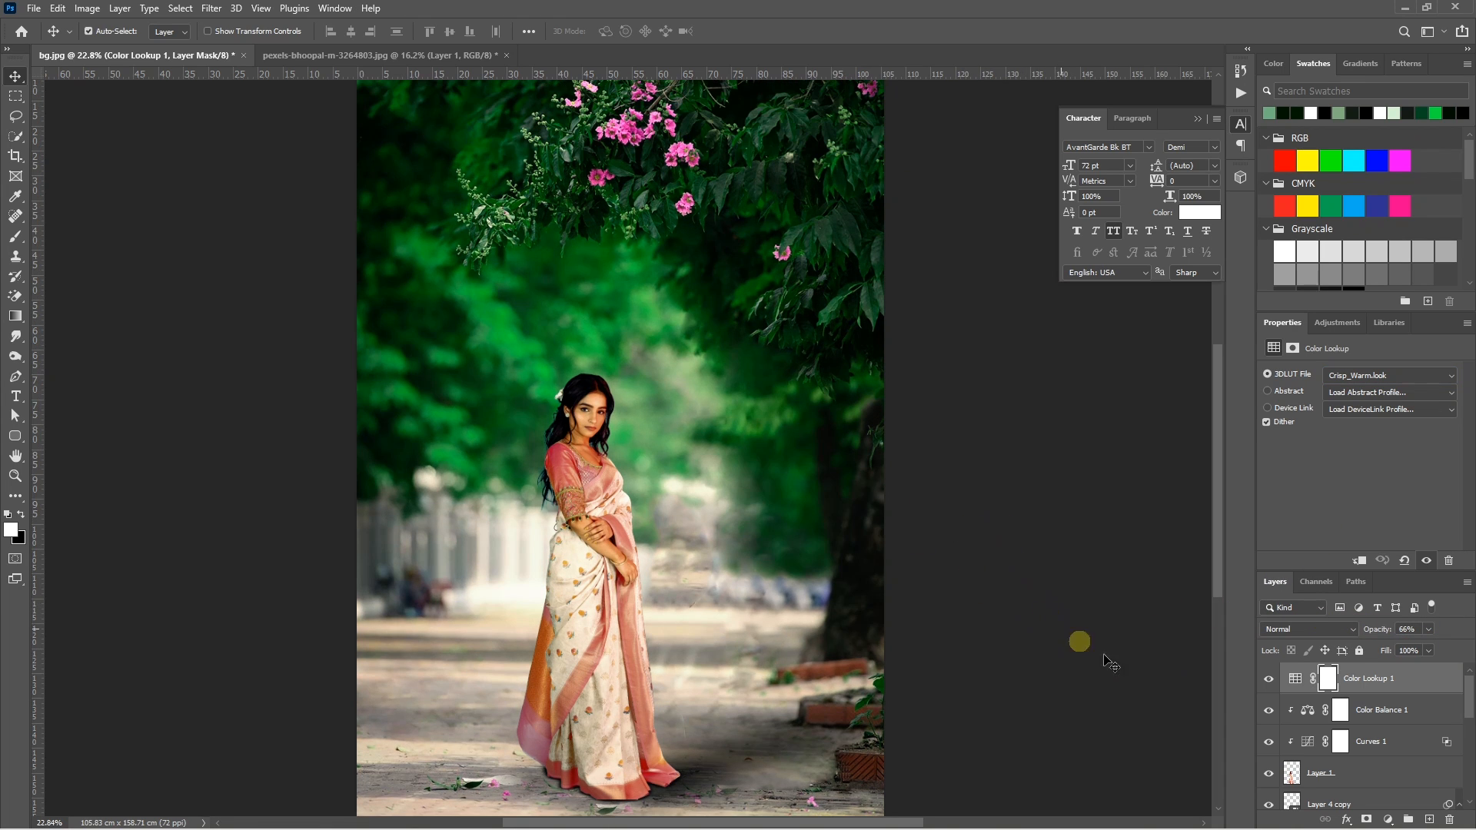
Step: Create a new layer on top and prepare a black soft round brush with a circular tip enlarged to 1100 px
click(1429, 821)
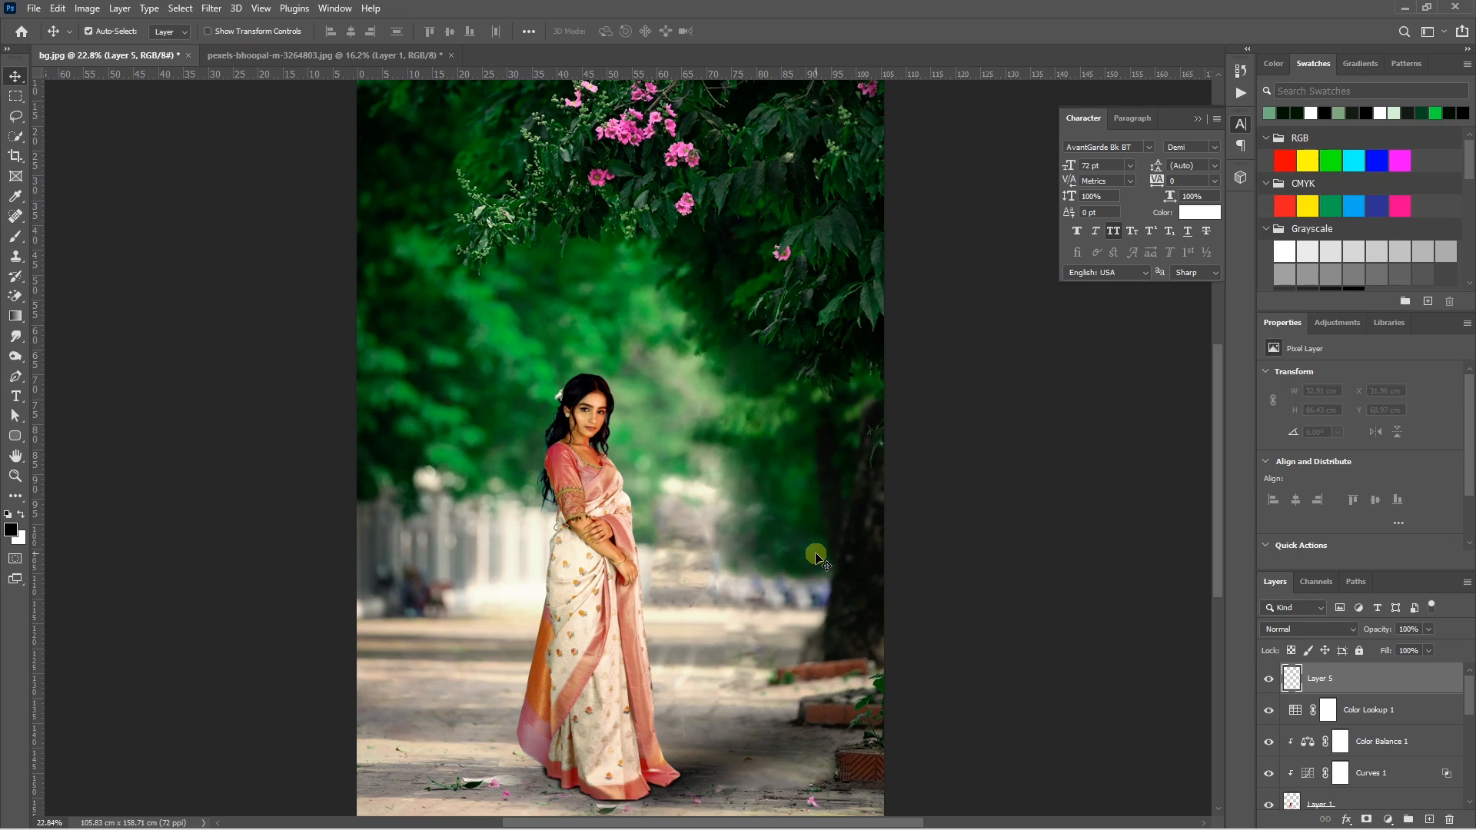
key(b)
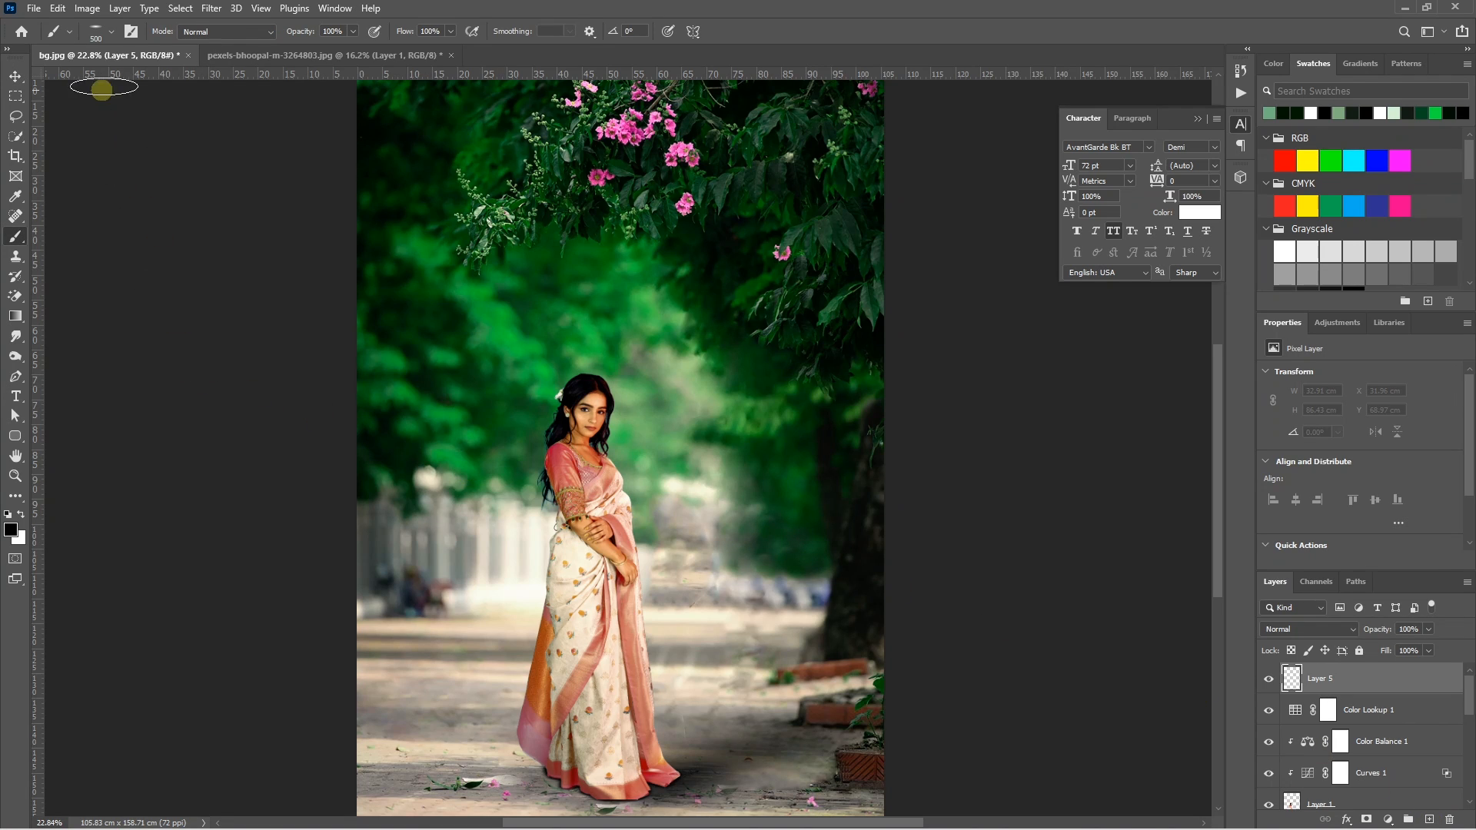
click(109, 35)
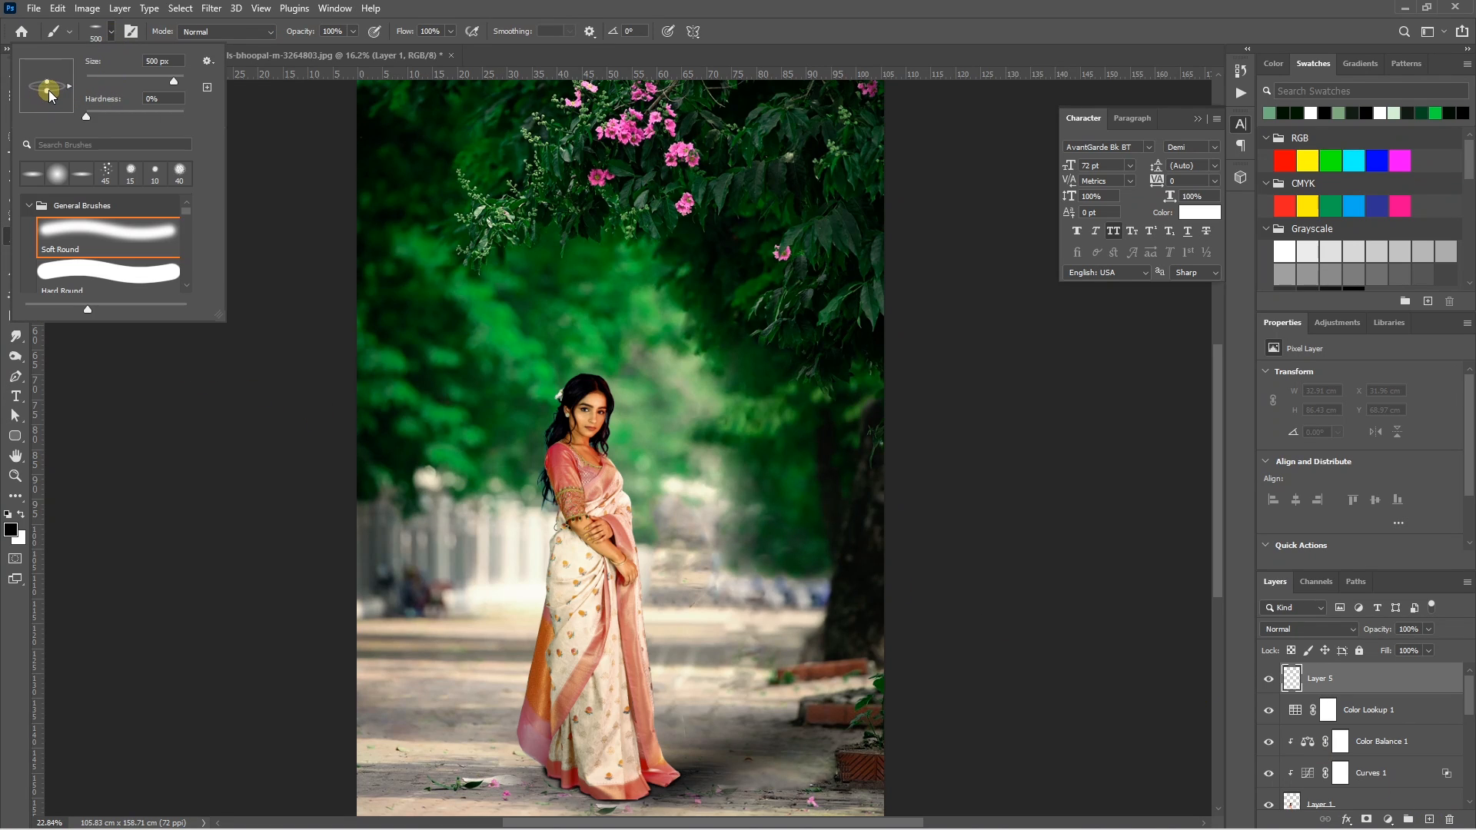
click(110, 31)
key(ctrl+minus)
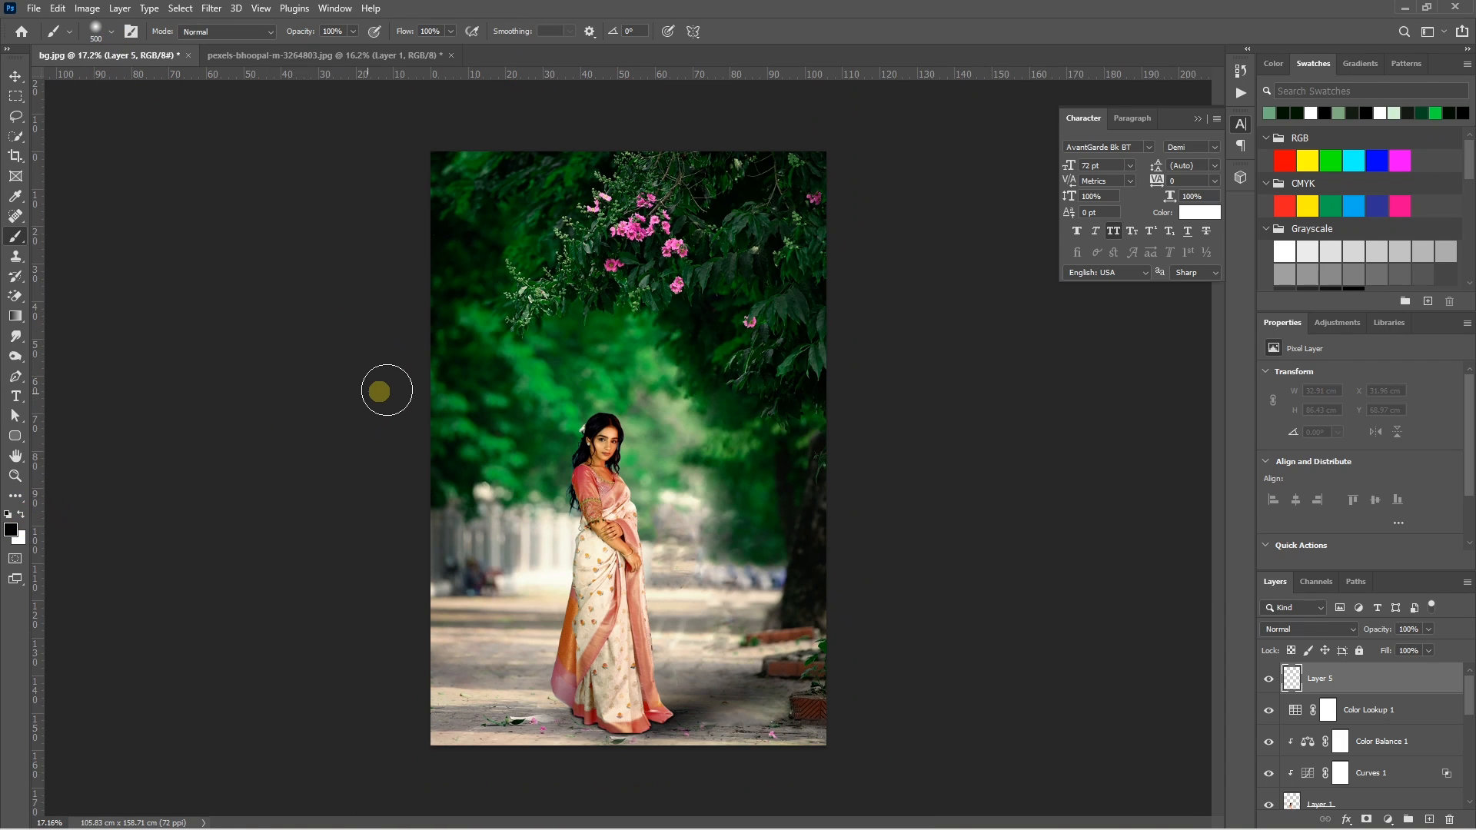
key(bracketright)
key(bracketright)
key(bracketright)
key(bracketright)
key(bracketright)
key(bracketright)
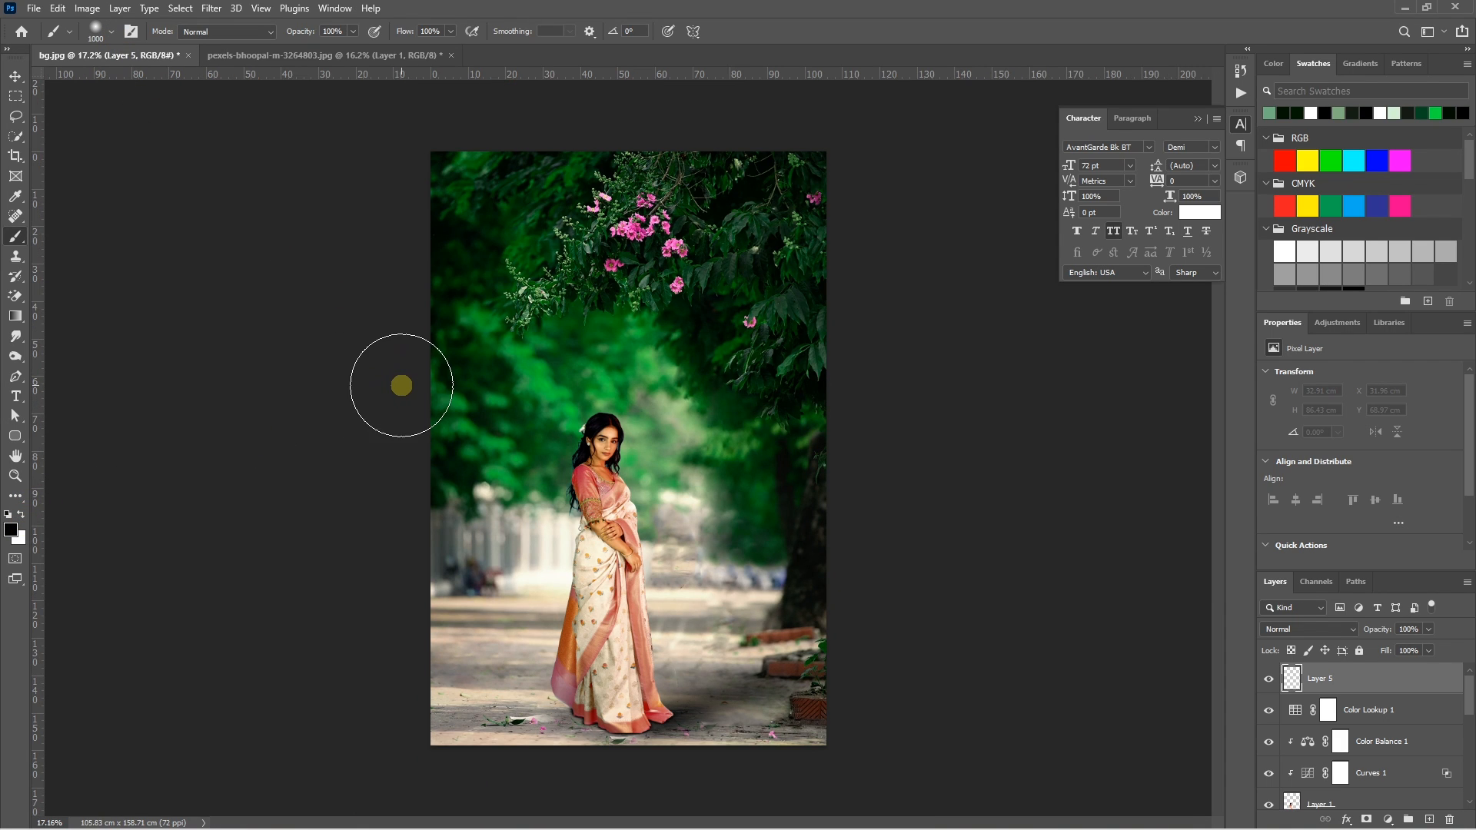
Step: Paint black around the image edges as a vignette and reduce that layer's opacity to 40%
mouse_move(408, 162)
mouse_down()
mouse_move(495, 135)
mouse_move(795, 131)
mouse_move(715, 139)
mouse_move(805, 199)
mouse_move(835, 313)
mouse_move(866, 472)
mouse_move(864, 441)
mouse_move(846, 450)
mouse_move(845, 707)
mouse_move(834, 752)
mouse_move(716, 802)
mouse_move(472, 764)
mouse_move(384, 709)
mouse_move(496, 780)
mouse_move(401, 708)
mouse_move(391, 432)
mouse_move(405, 290)
mouse_move(436, 235)
mouse_move(436, 339)
mouse_move(430, 307)
mouse_move(497, 208)
mouse_move(681, 140)
mouse_up()
click(1378, 629)
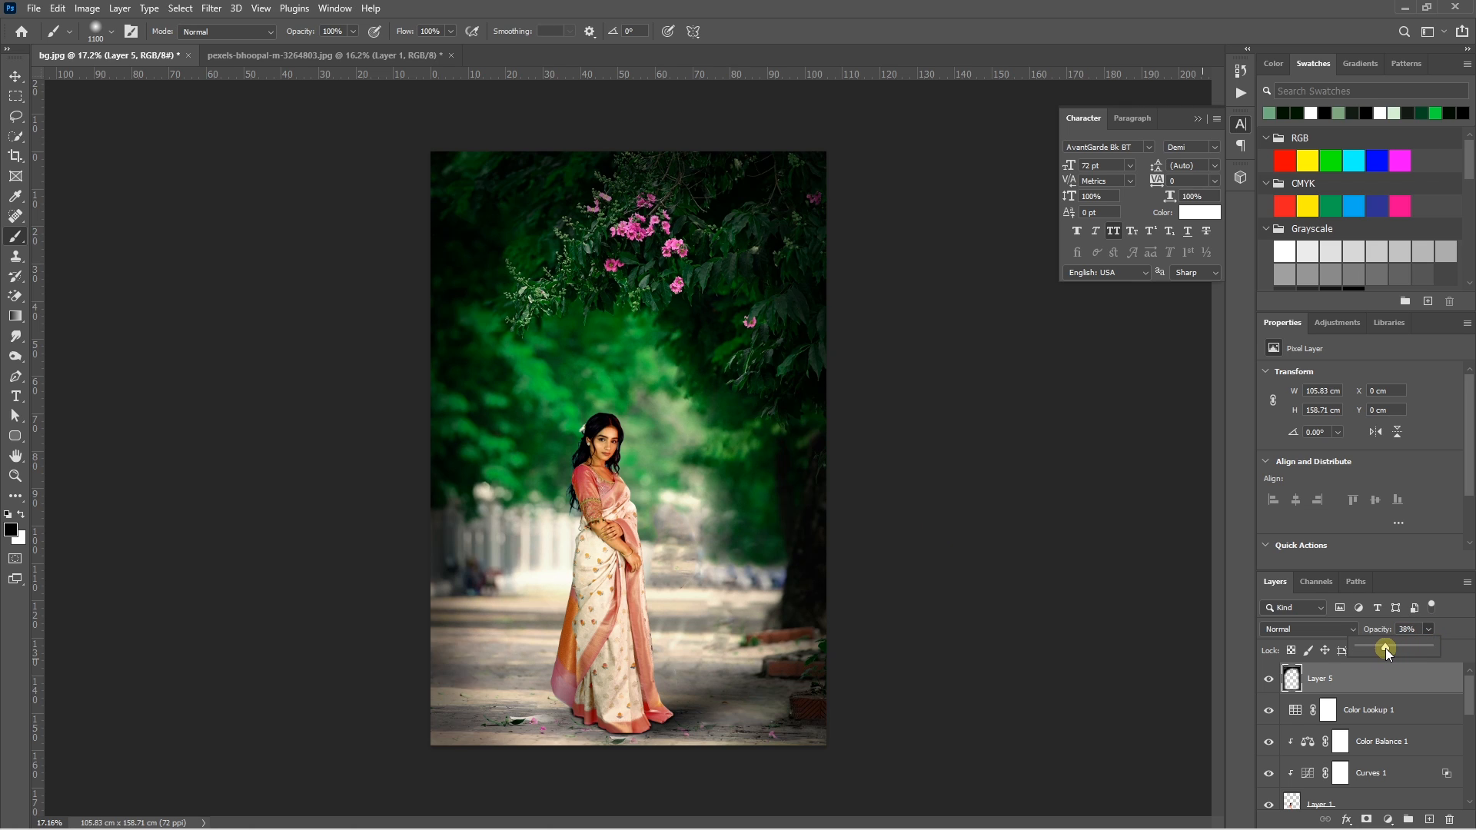
key(v)
click(996, 554)
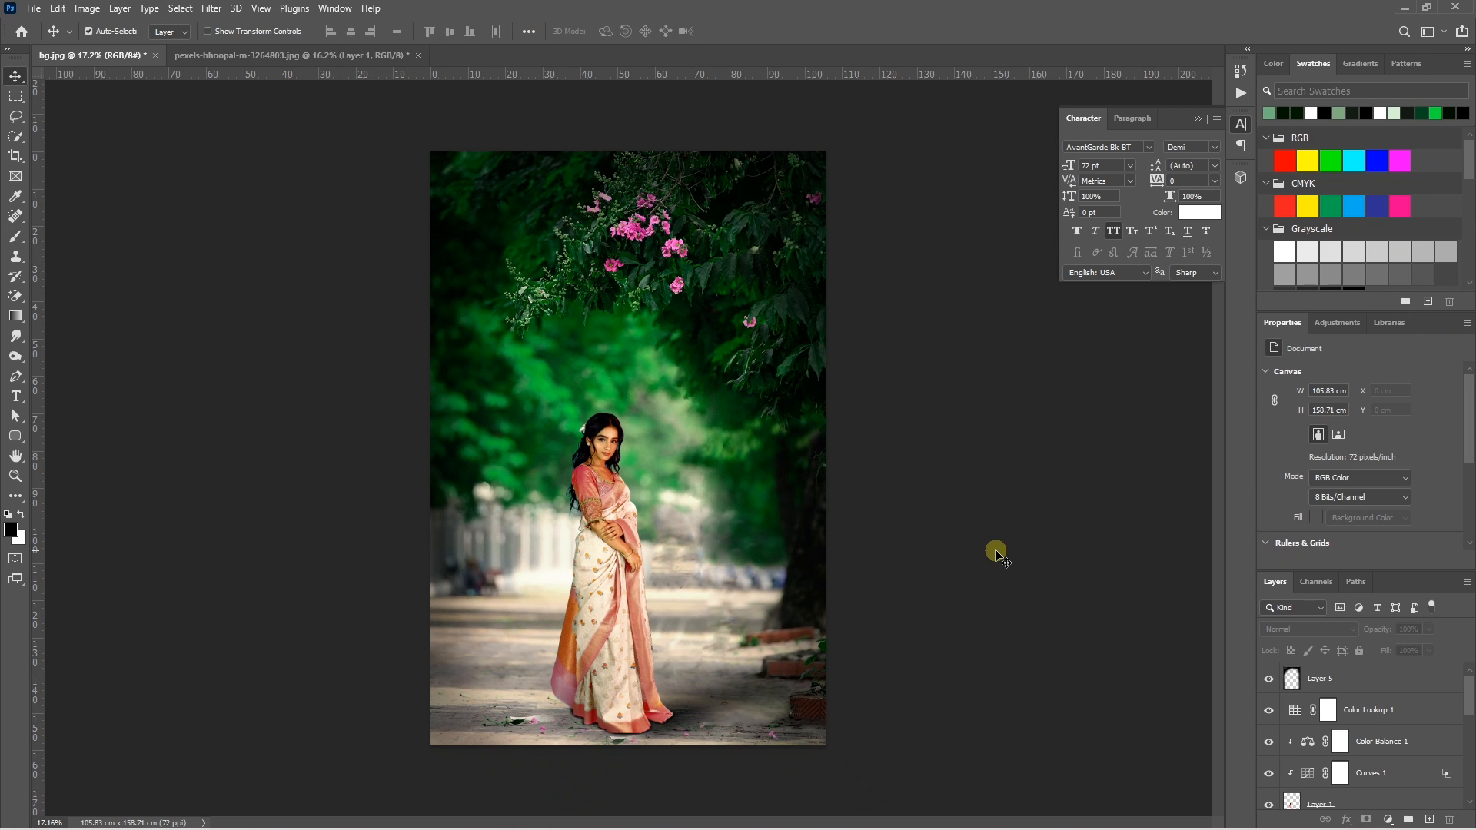
Step: Stamp all visible layers into a single merged copy above the vignette layer
click(1351, 683)
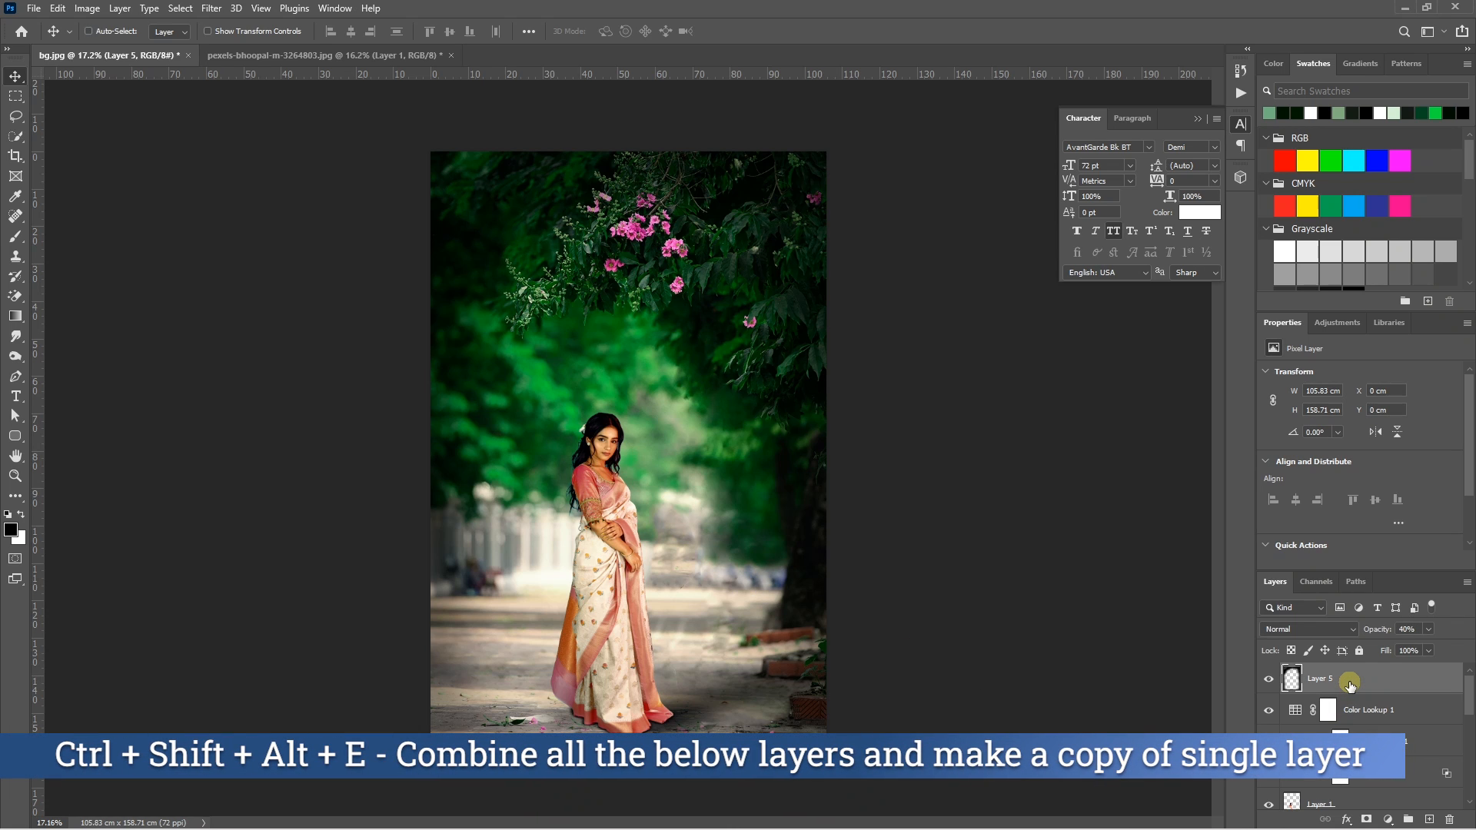
key(ctrl+shift+alt+e)
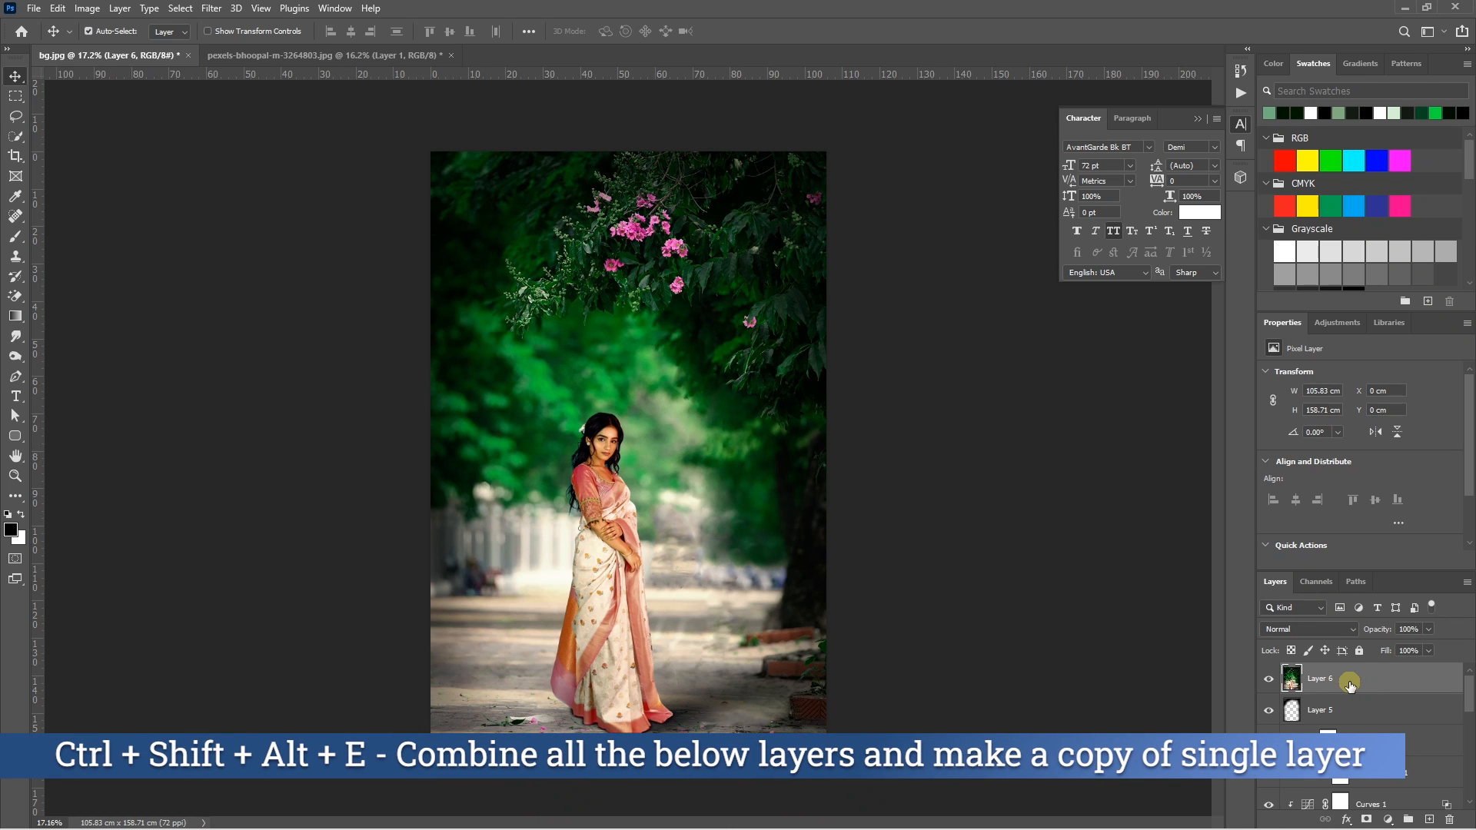
scroll(1338, 708, down, 3)
scroll(1353, 723, down, 3)
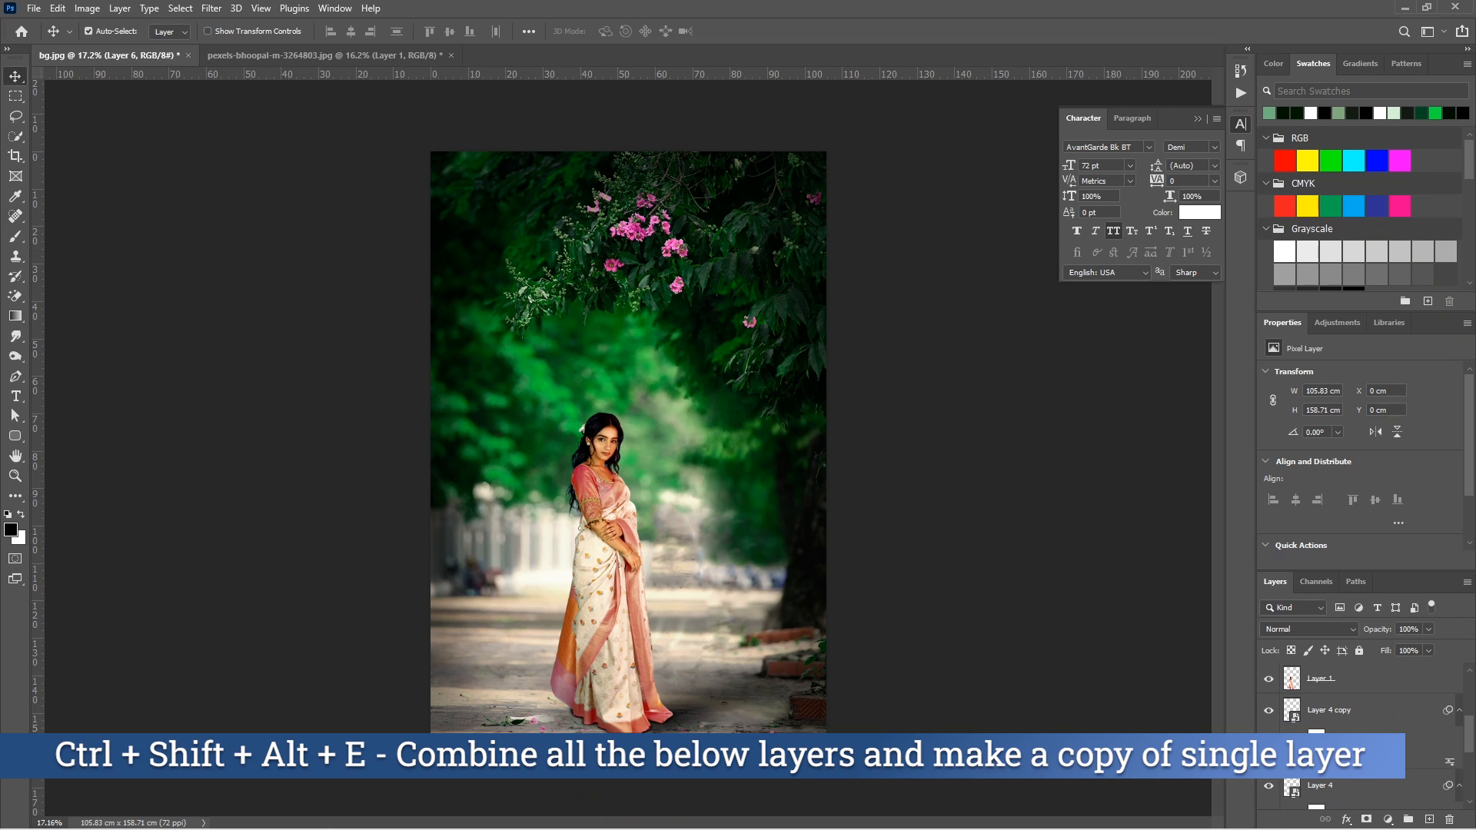
scroll(1286, 675, up, 6)
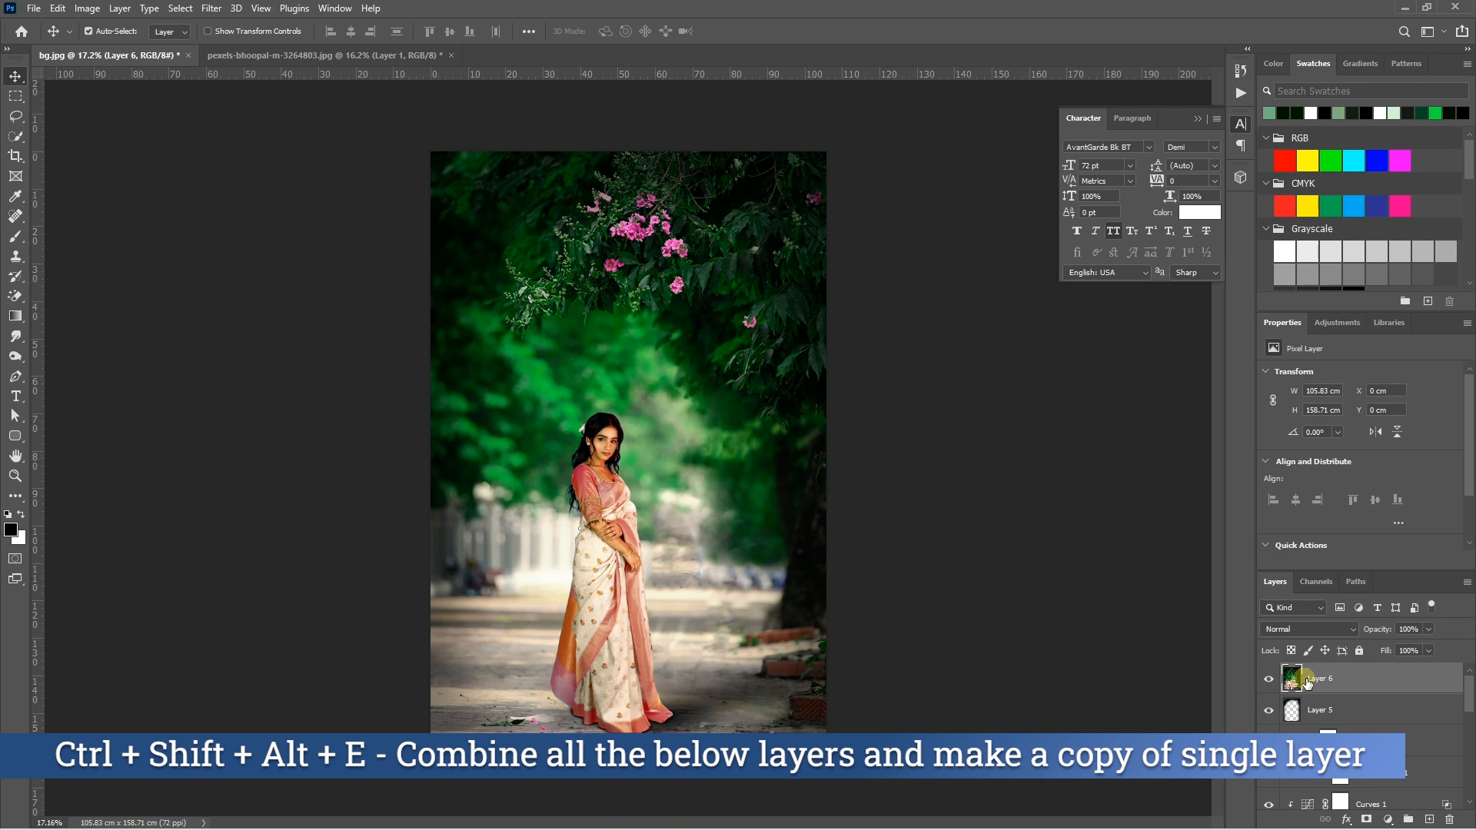
Step: Convert the merged layer to a smart object and open the Camera Raw Filter on it
right_click(1319, 684)
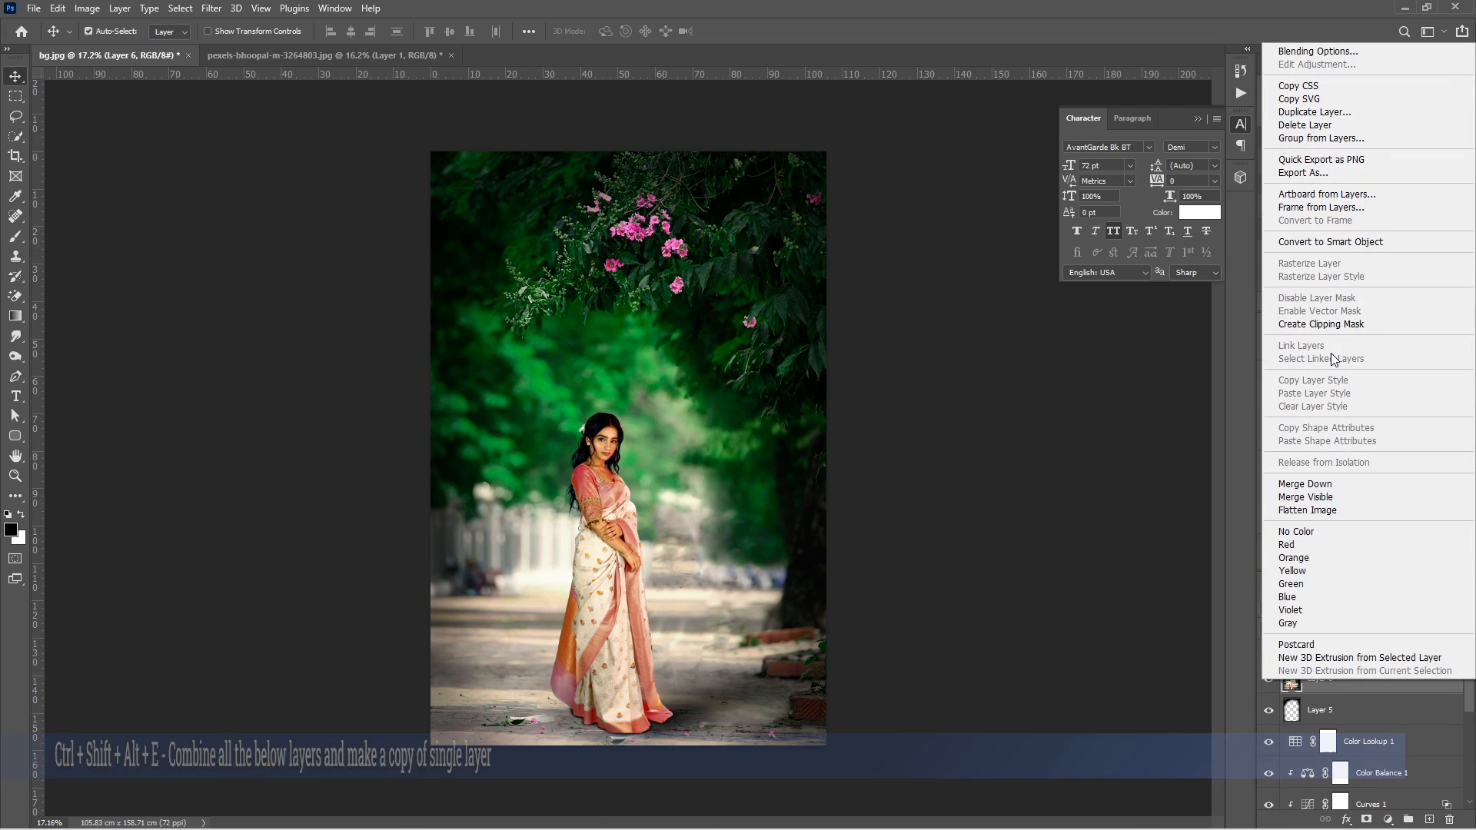
click(1327, 243)
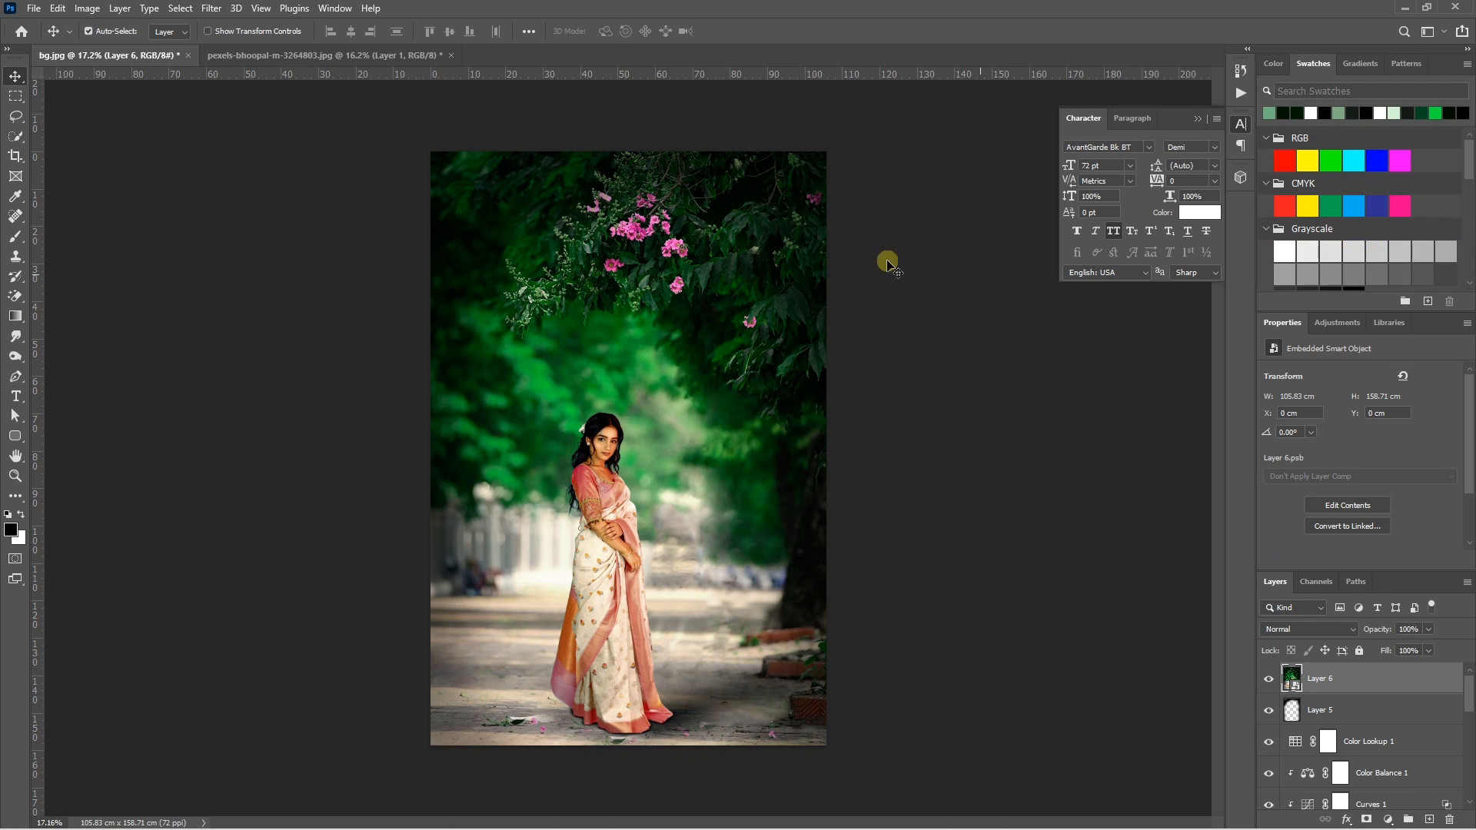
click(209, 10)
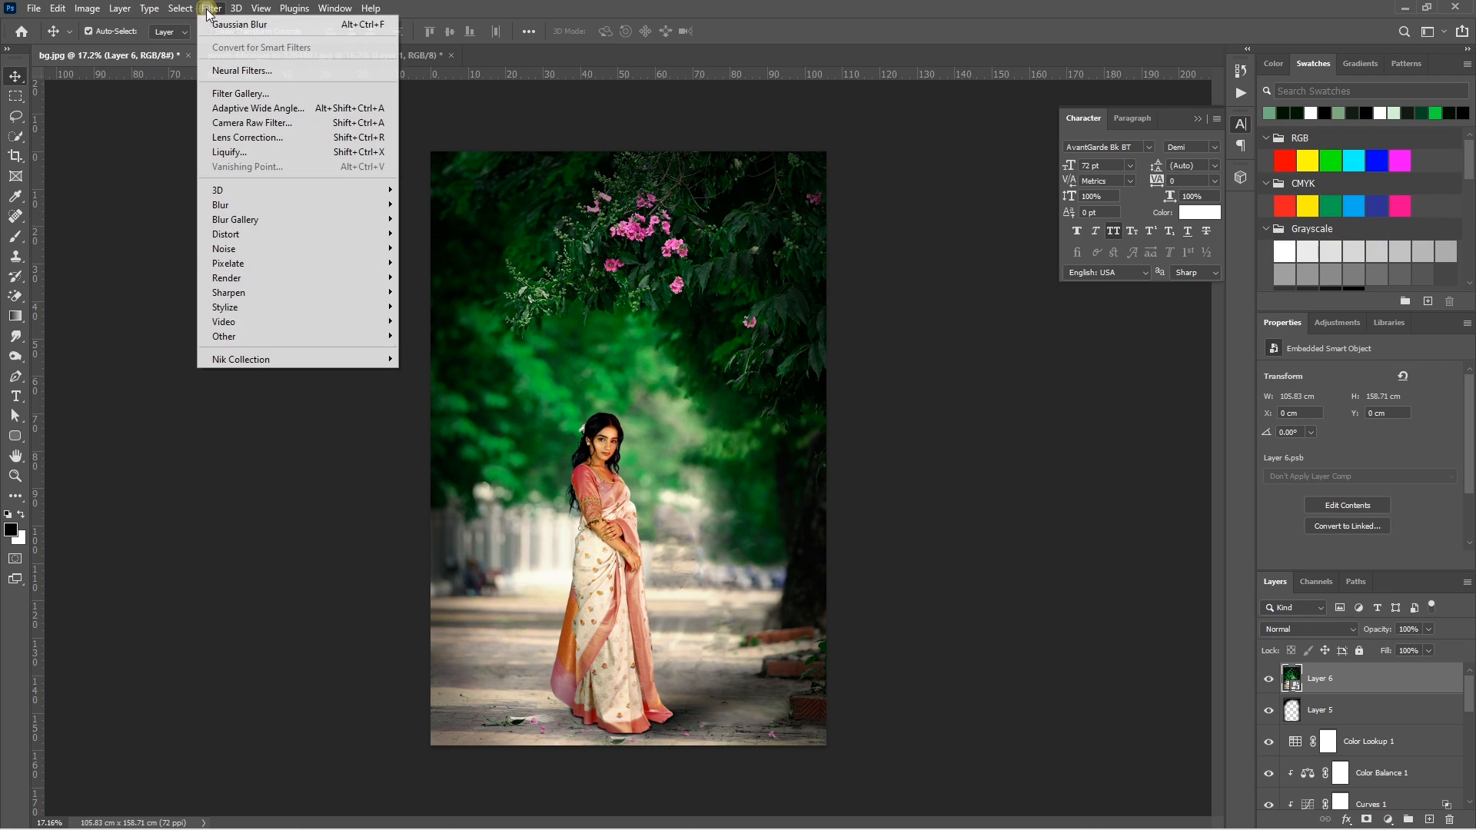
click(253, 123)
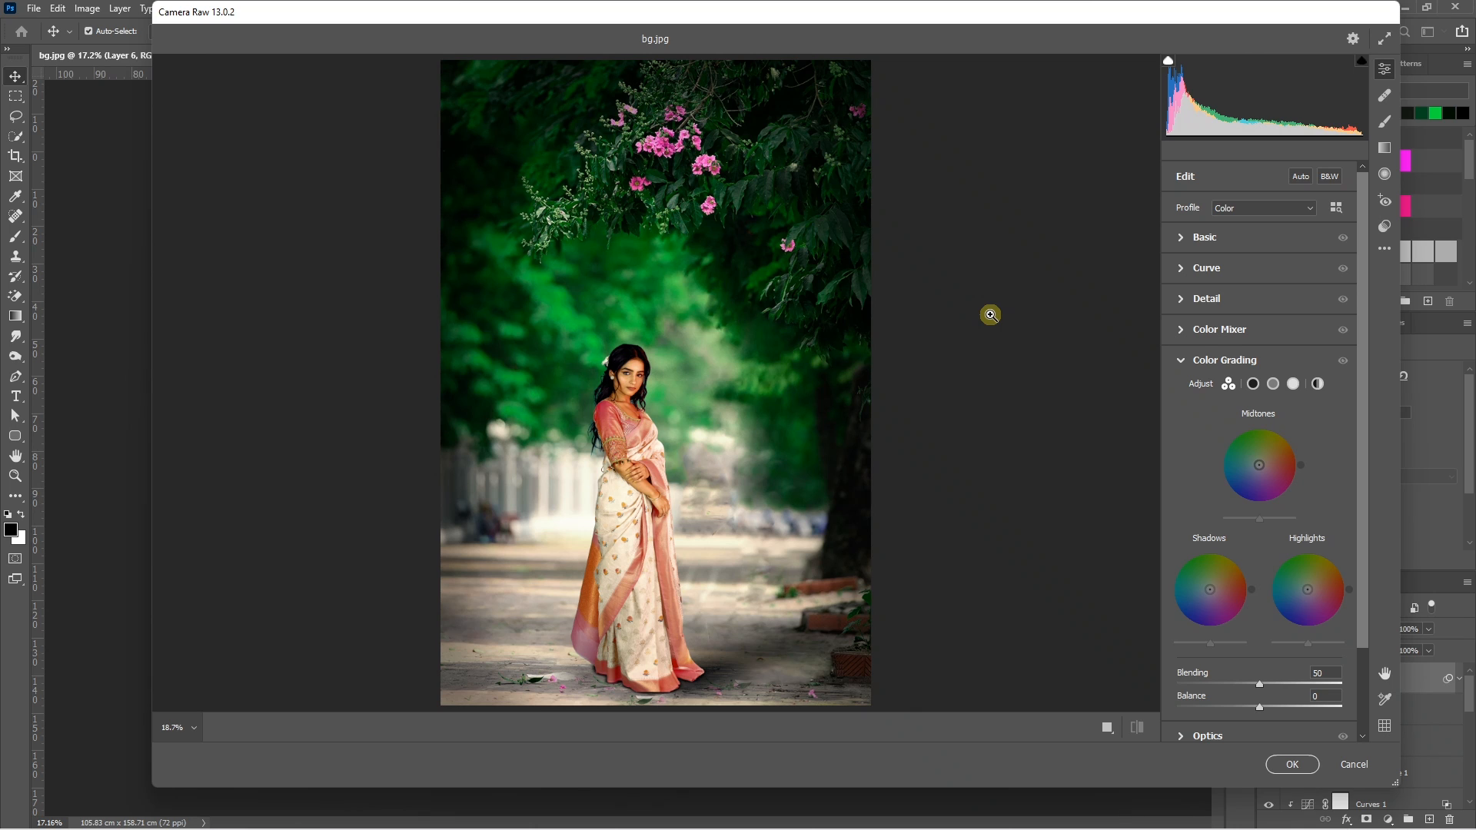
Step: Fine-tune the Basic light and tone settings of the merged image in the Camera Raw Filter
click(1181, 237)
drag(1251, 388, 1273, 389)
drag(1261, 410, 1242, 411)
drag(1259, 431, 1271, 432)
drag(1260, 454, 1272, 516)
drag(1260, 537, 1261, 574)
scroll(665, 397, up, 4)
scroll(1266, 563, down, 1)
scroll(1258, 549, down, 1)
Step: Adjust the image's tone curve slightly and fine-tune the Detail settings
click(1184, 514)
drag(1261, 596, 1258, 596)
click(1185, 267)
click(1184, 298)
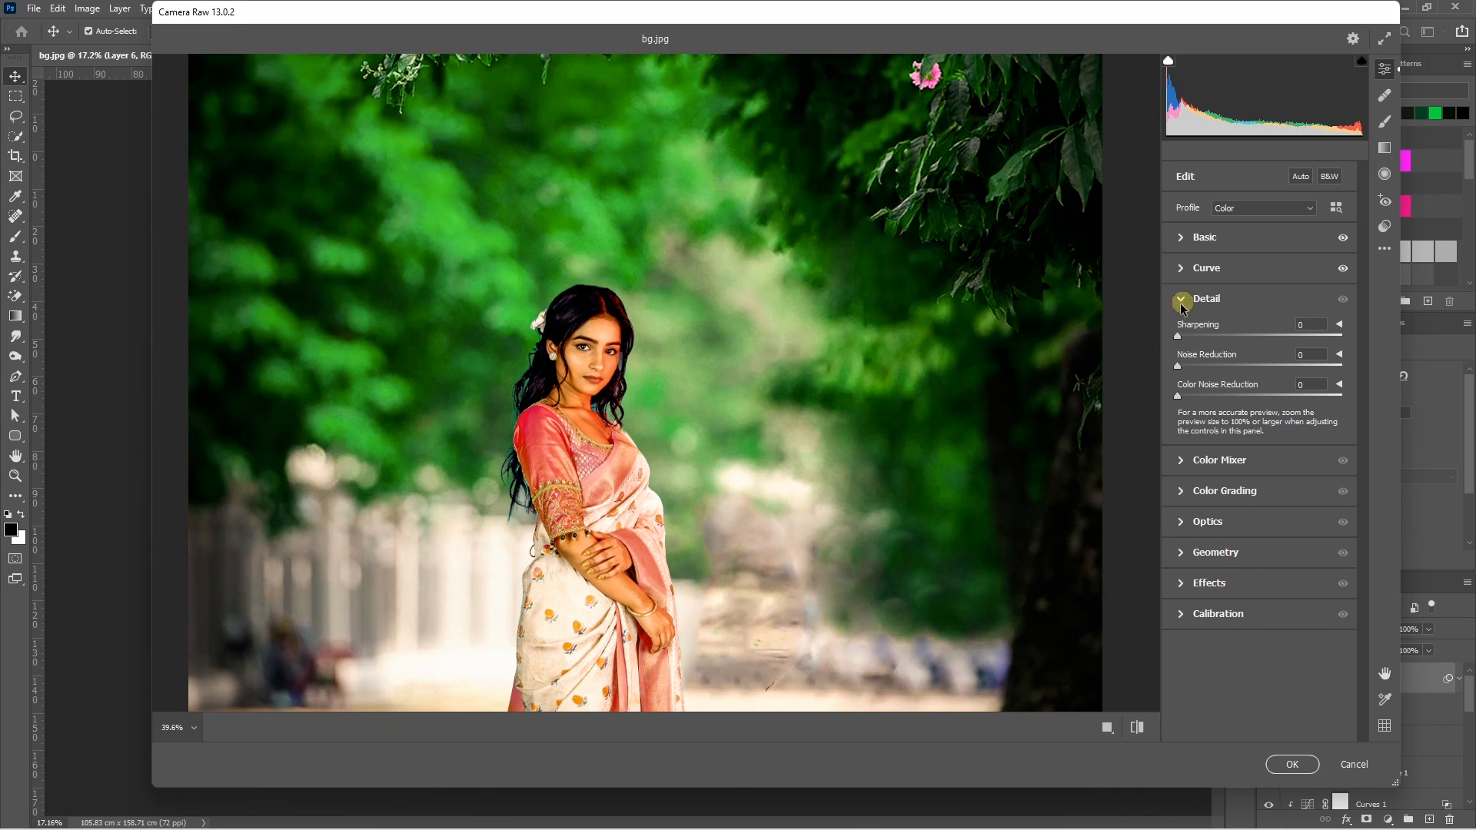
Step: In the Color Mixer, shift the greens' hue toward cooler green, set the magentas' hue to -4 and tweak their luminance
click(1184, 456)
click(714, 409)
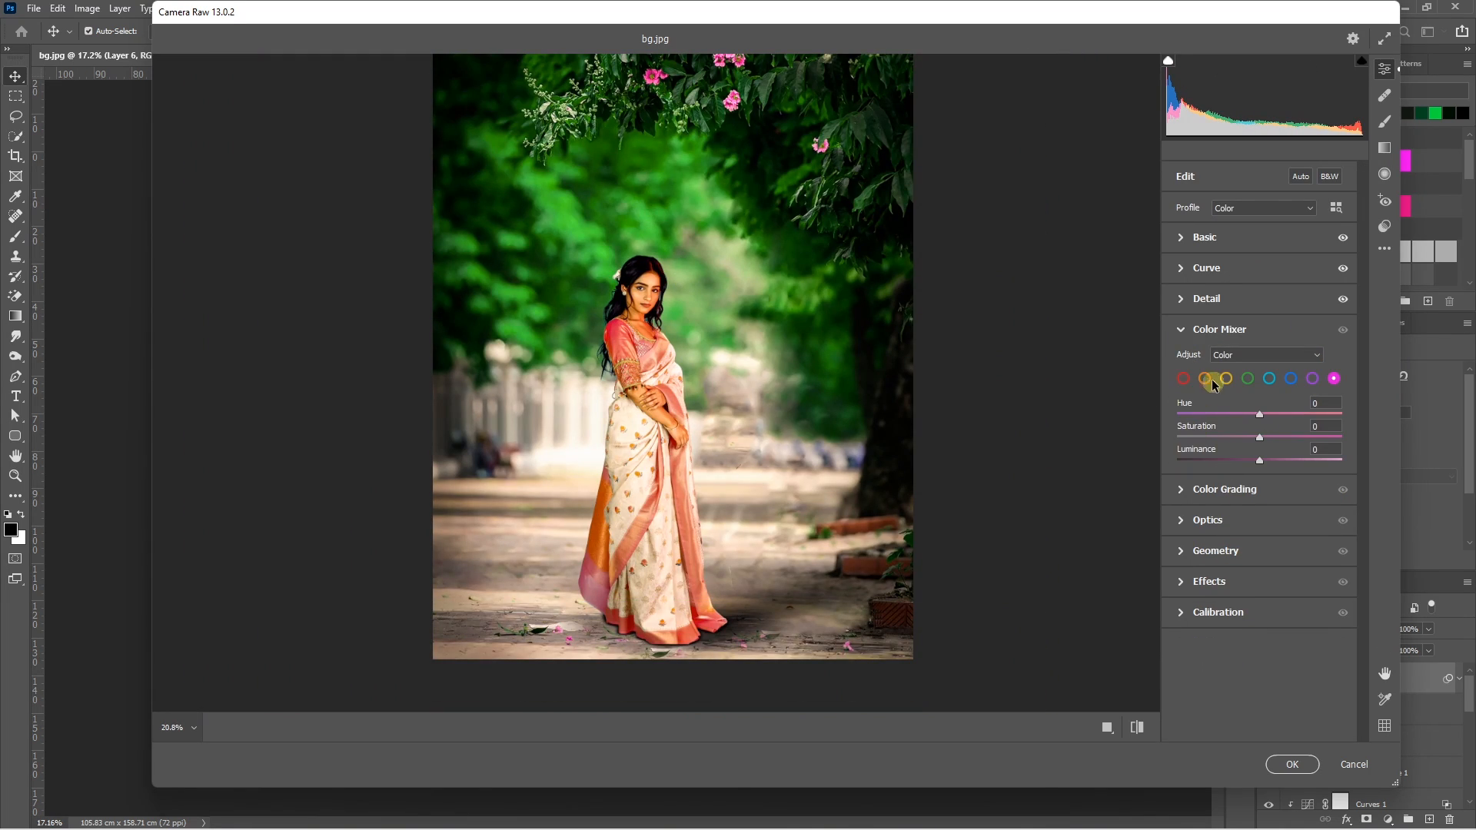
click(1248, 378)
drag(1259, 414, 1298, 415)
click(1334, 378)
click(1262, 437)
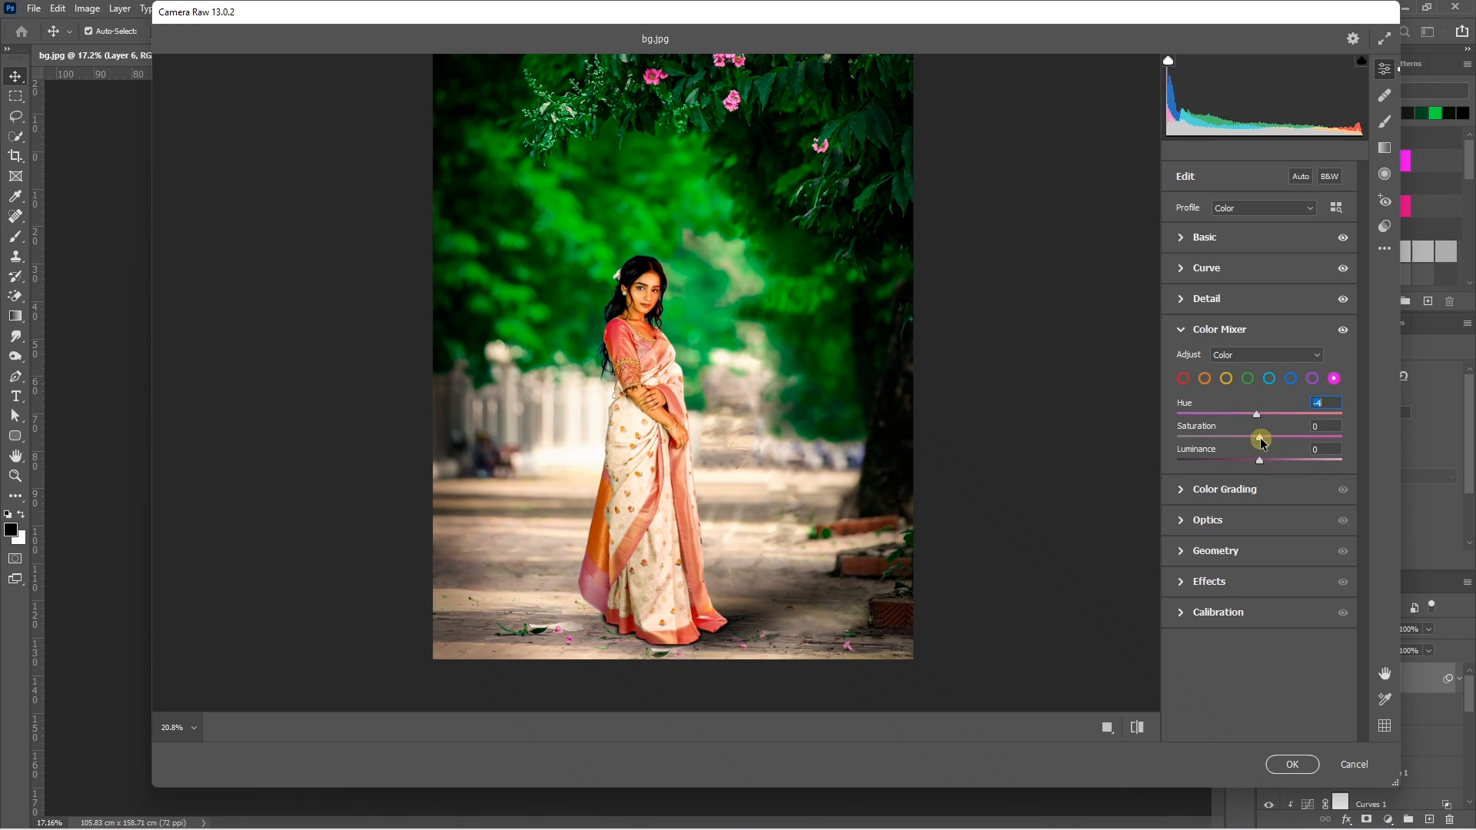
mouse_move(1260, 460)
mouse_down()
mouse_move(1247, 463)
mouse_move(1263, 463)
mouse_up()
Step: Color-grade with midtone luminance about 52, brighter shadows, slightly darker highlights and Blending at 56
click(1193, 490)
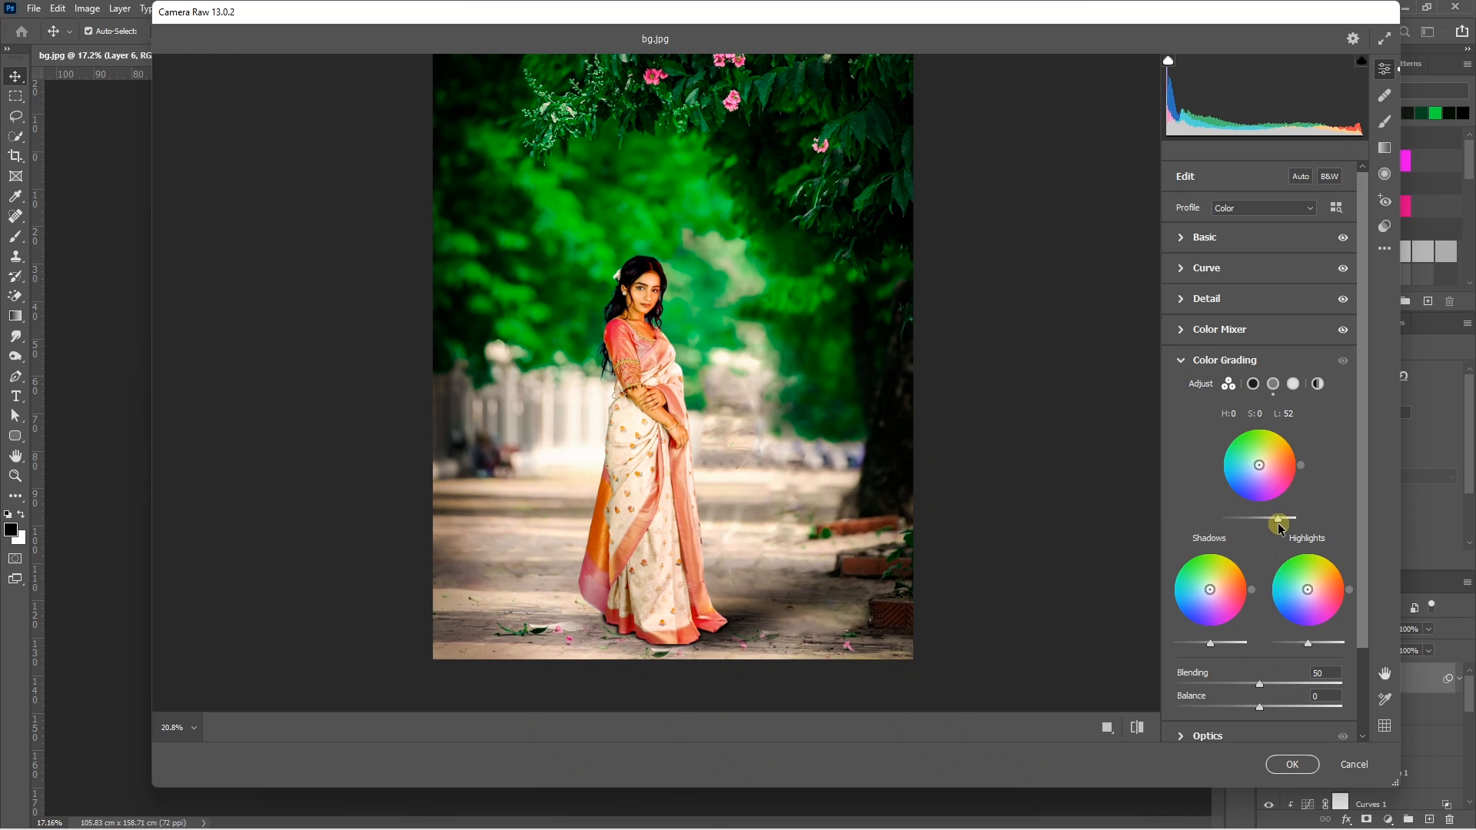
drag(1233, 649, 1269, 684)
Step: Compare the grade with the default settings and apply the Camera Raw Filter to the smart object
click(1137, 727)
click(1137, 727)
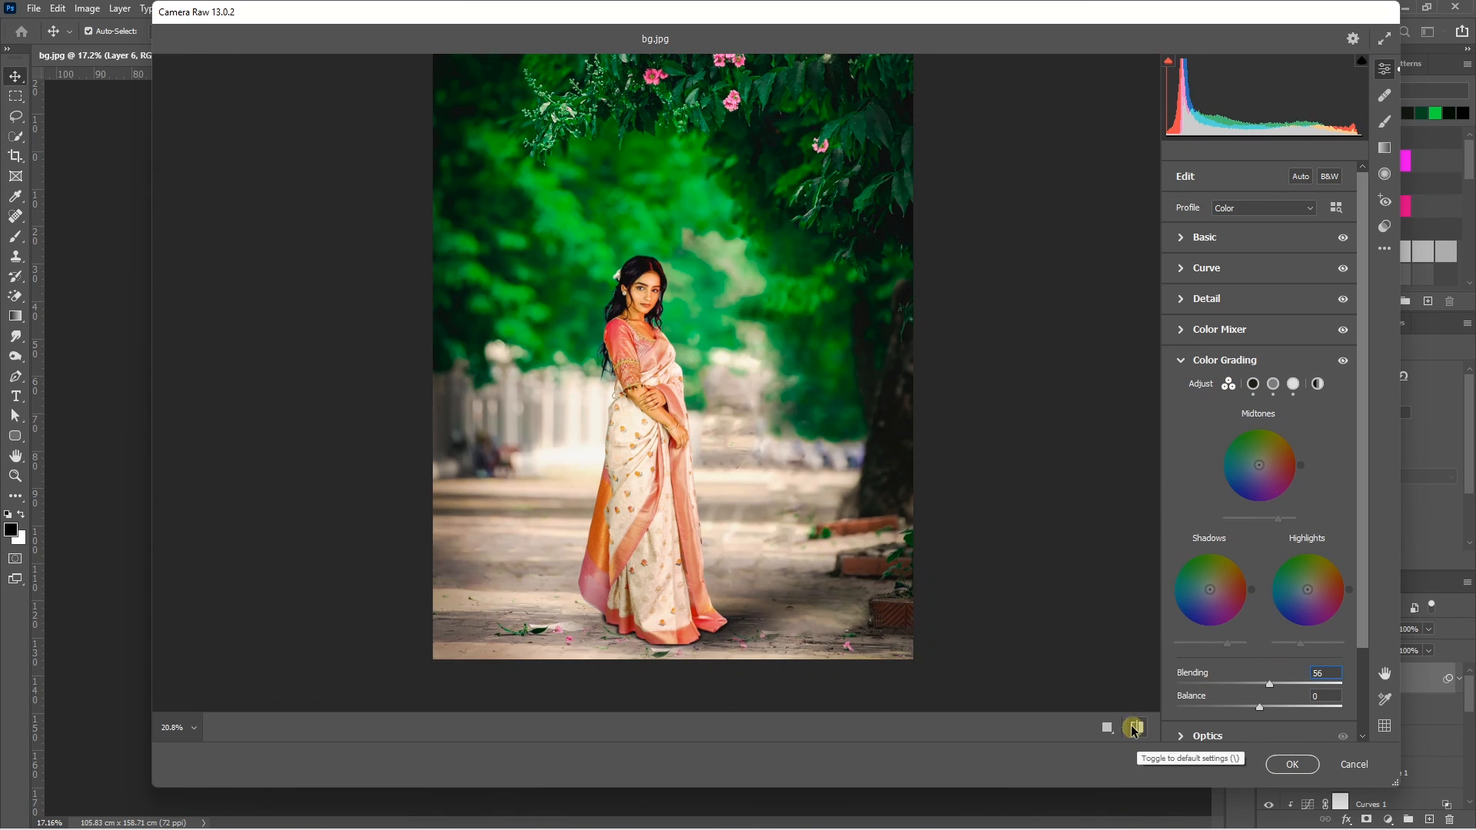
key(Return)
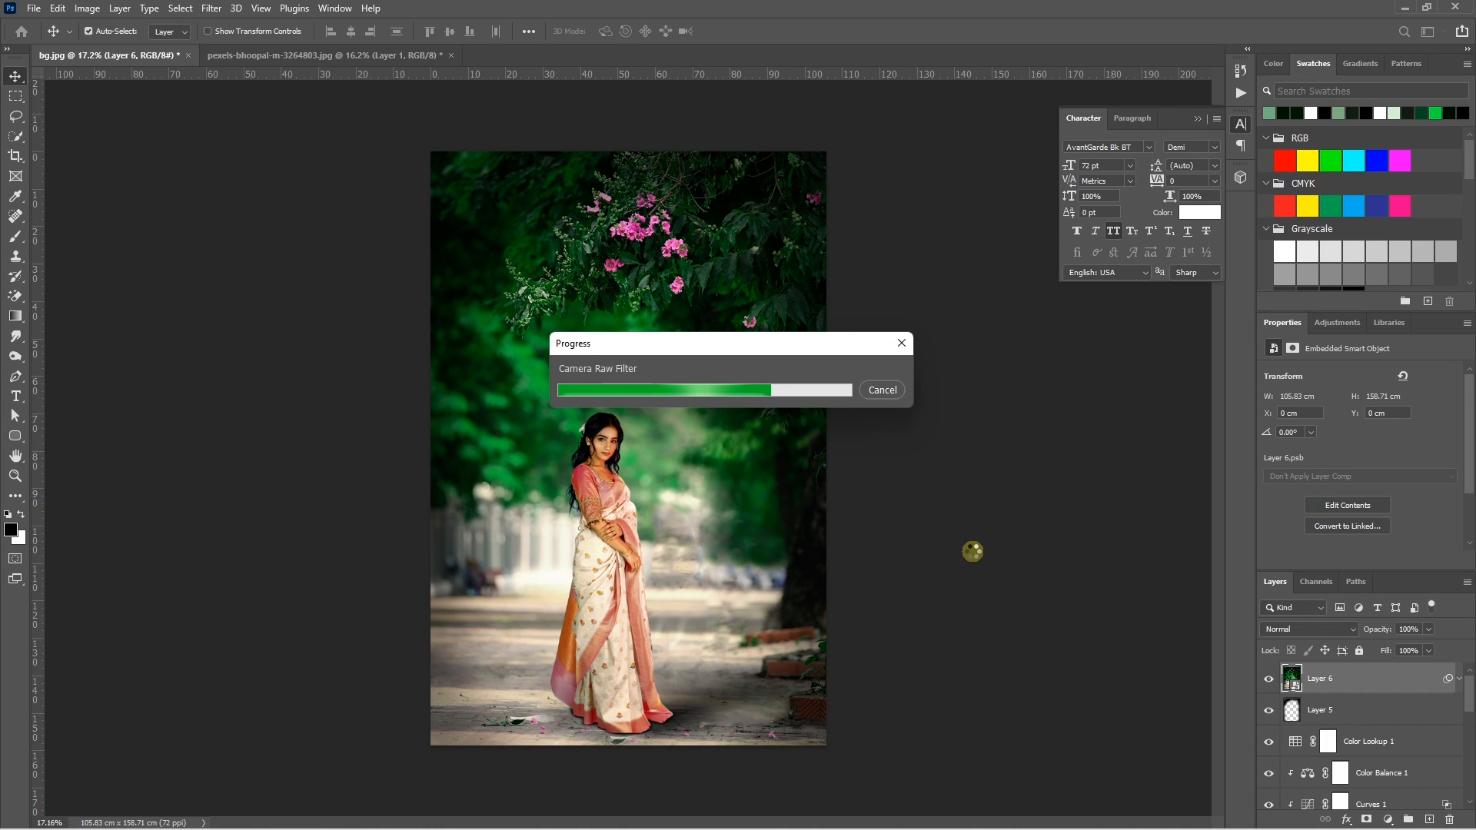
scroll(937, 609, up, 2)
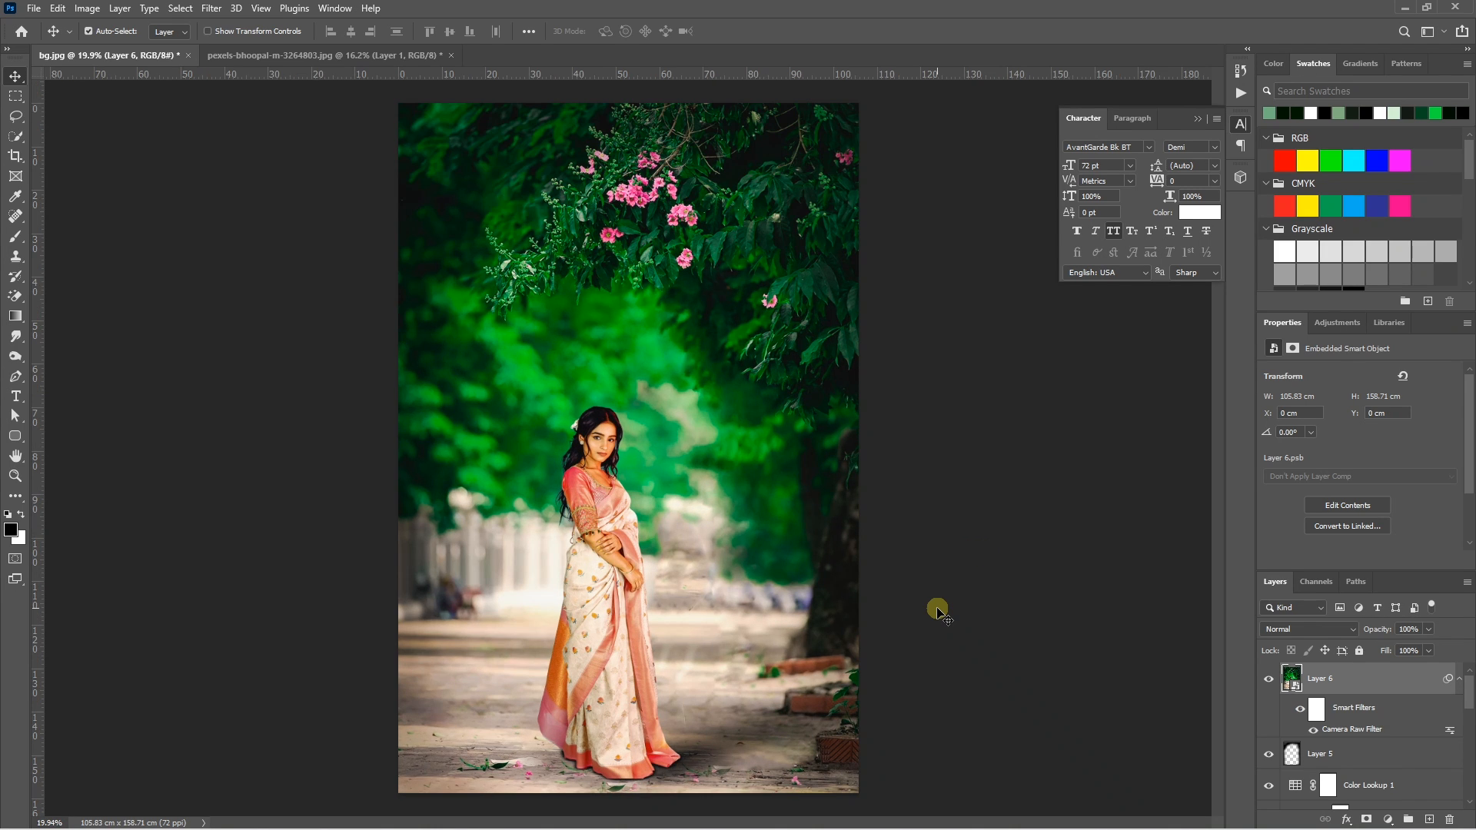